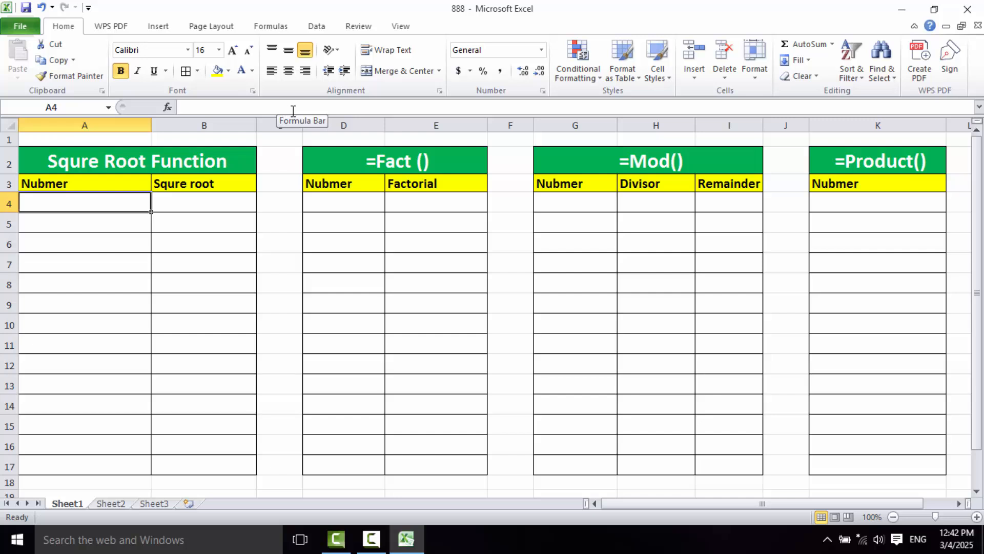
# Step: Enter 81 in cell A4 as the first number of the square root table
pyautogui.click(69, 164)
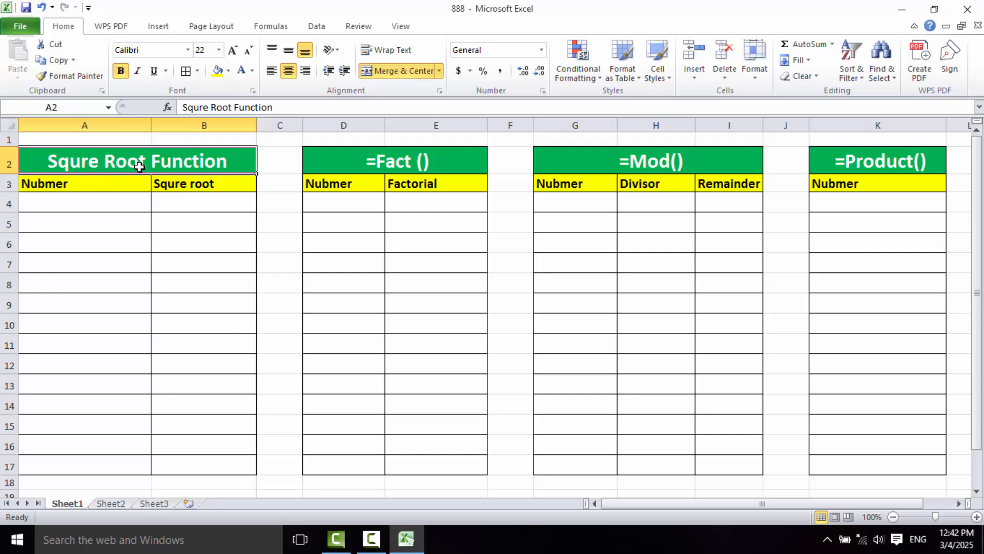
pyautogui.click(75, 200)
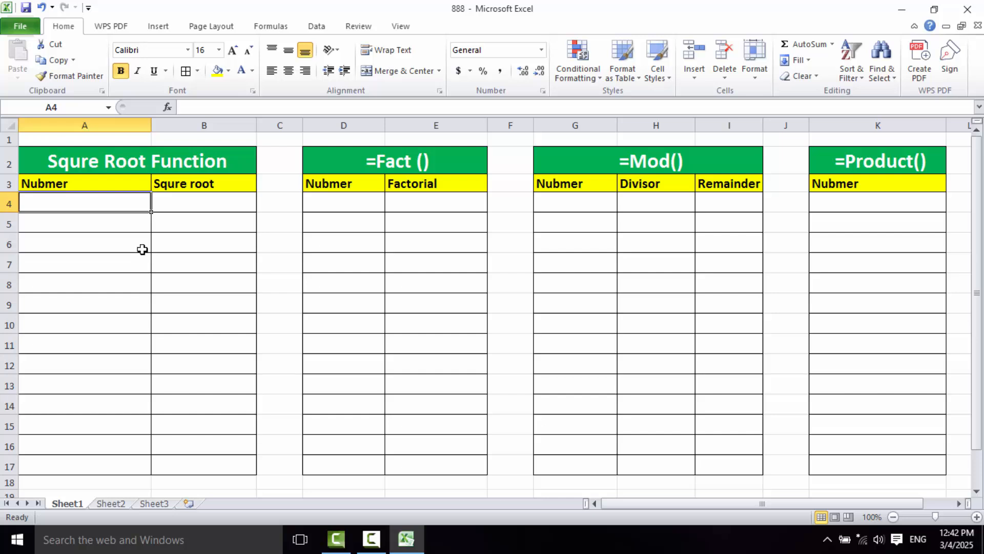
pyautogui.write('81')
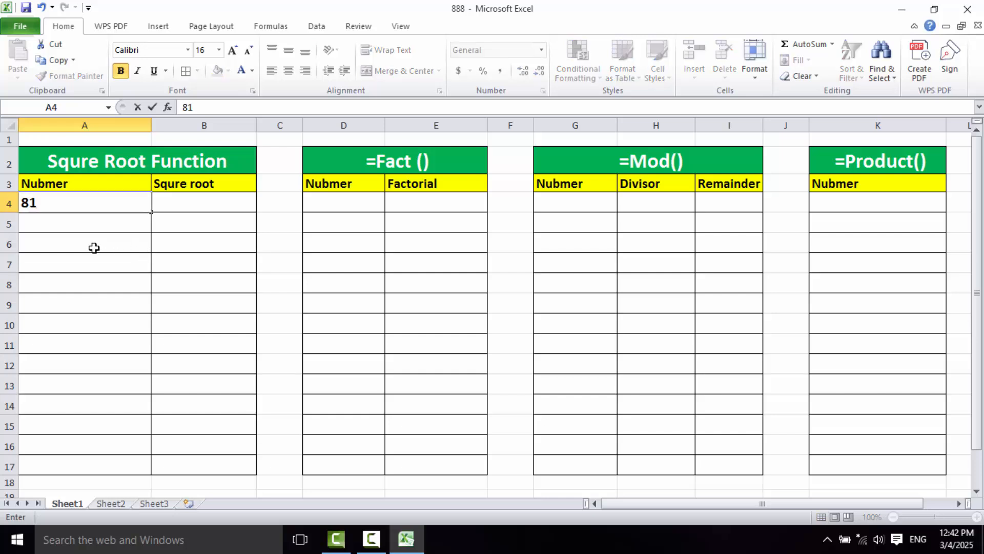
pyautogui.press('Return')
pyautogui.click(49, 203)
# Step: Calculate the square root of the number in A4 by entering =SQRT(A4) in cell B4
pyautogui.click(196, 202)
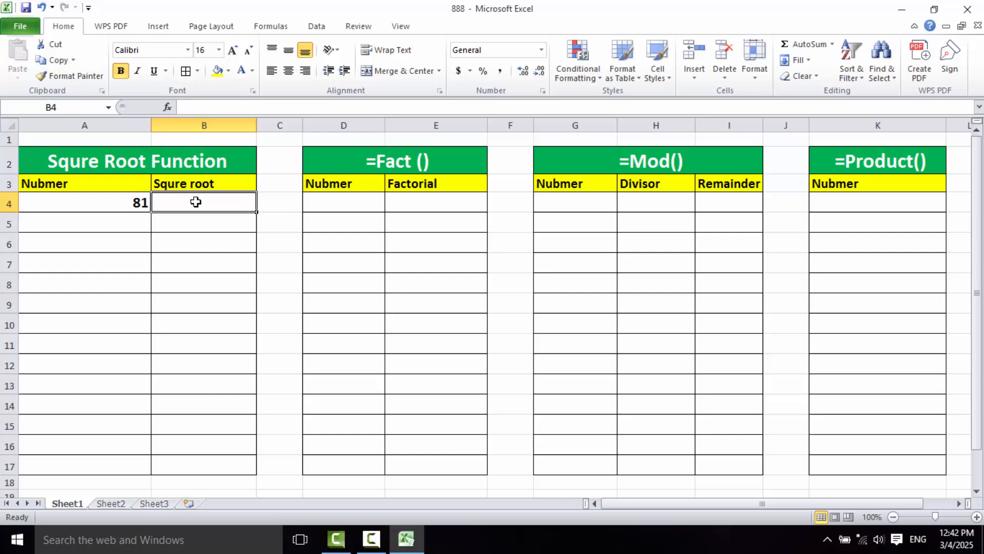
pyautogui.write('=')
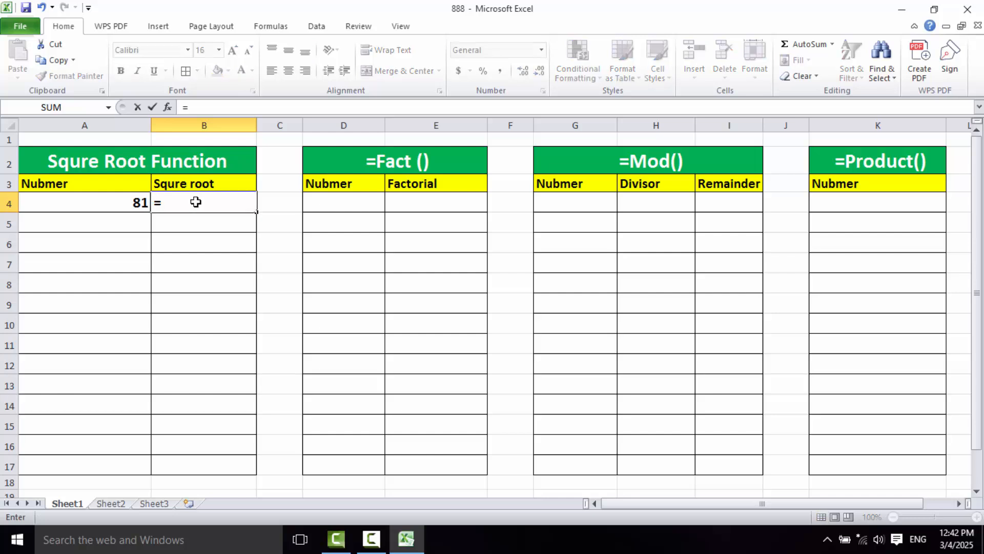
pyautogui.write('sqrt')
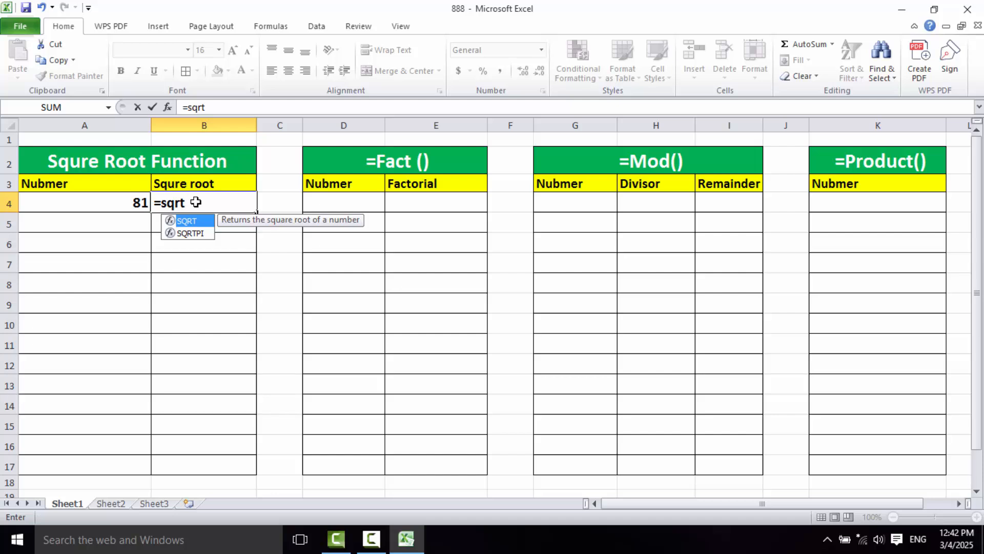
pyautogui.write('(')
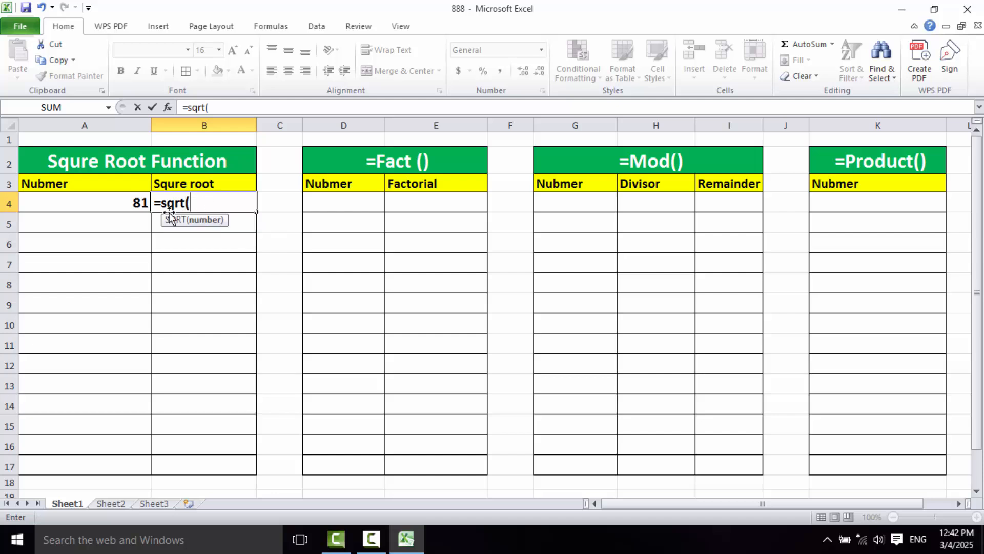
pyautogui.click(113, 200)
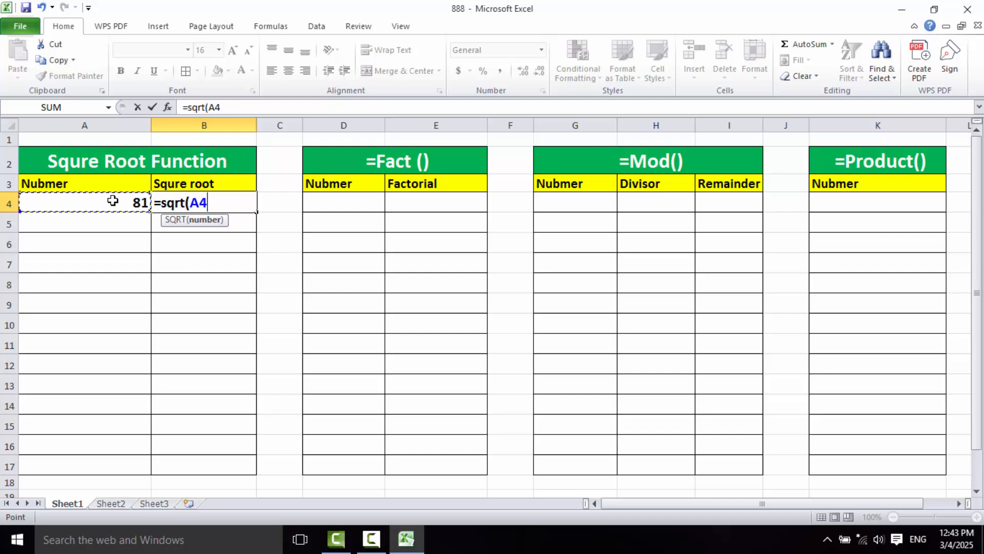
pyautogui.write(')')
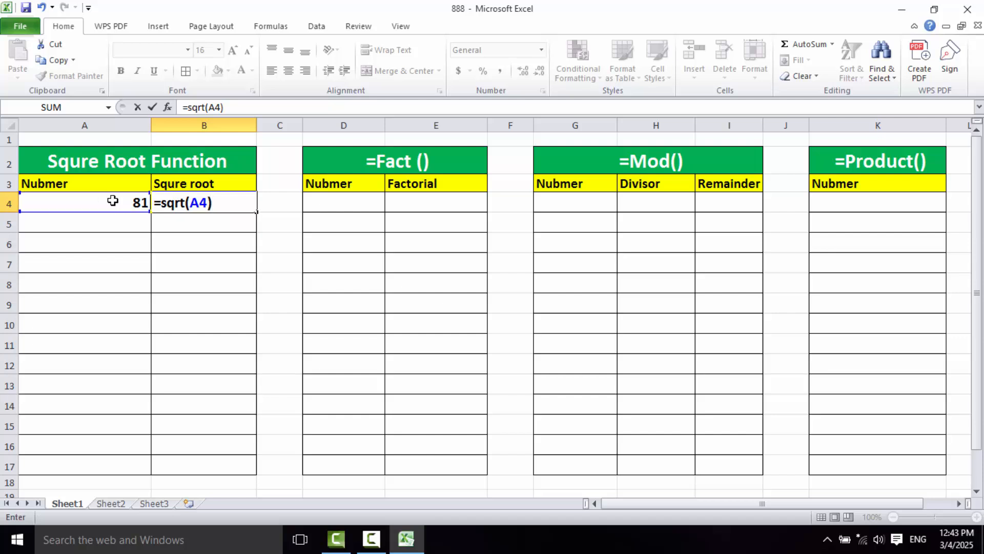
pyautogui.press('Return')
pyautogui.click(185, 208)
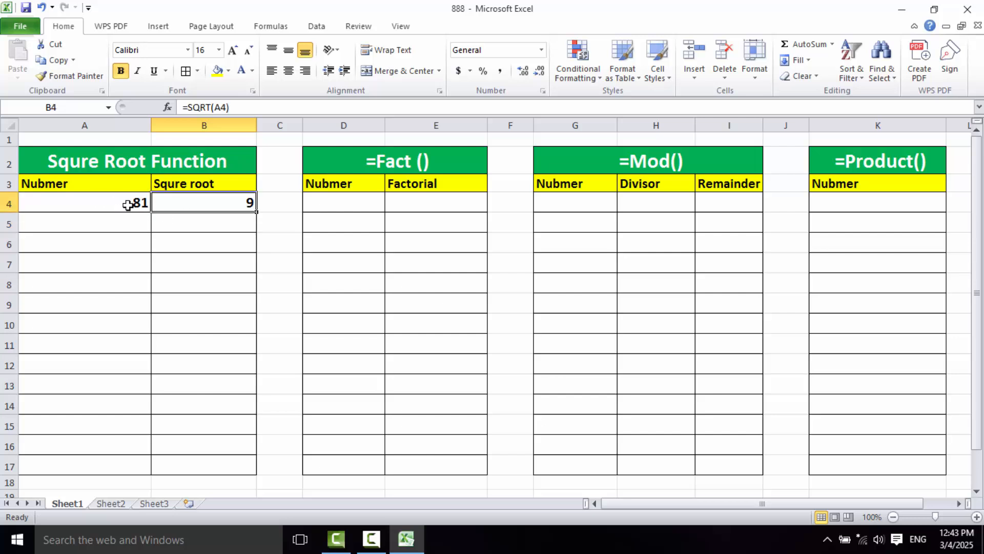
pyautogui.click(126, 205)
pyautogui.click(199, 205)
# Step: Calculate a square root from a directly entered number with =SQRT(258) in cell B6
pyautogui.click(182, 242)
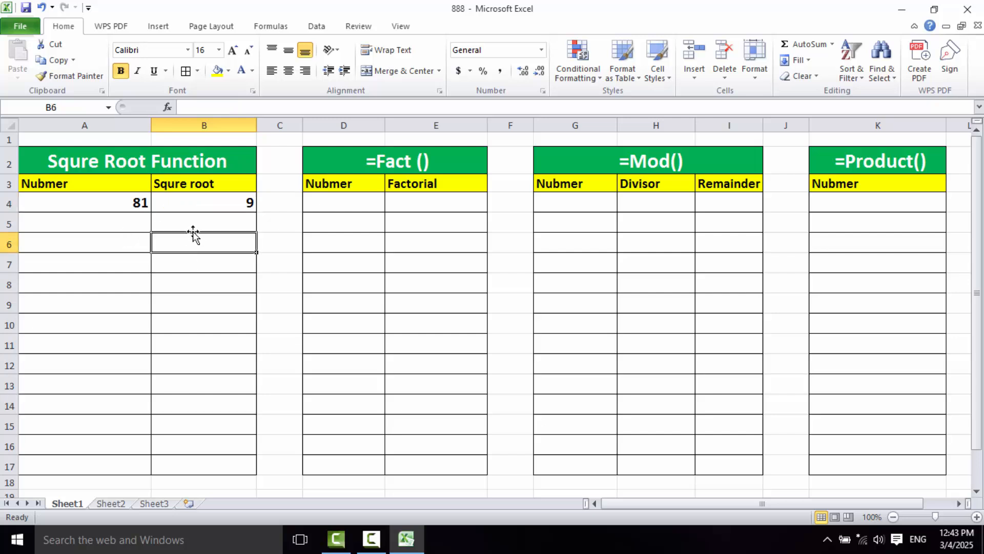
pyautogui.write('=')
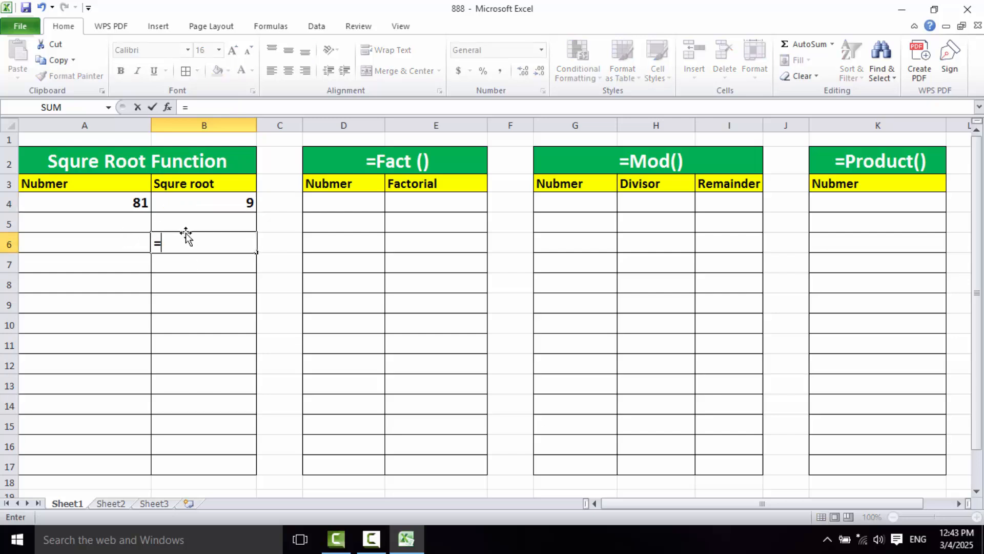
pyautogui.write('srt')
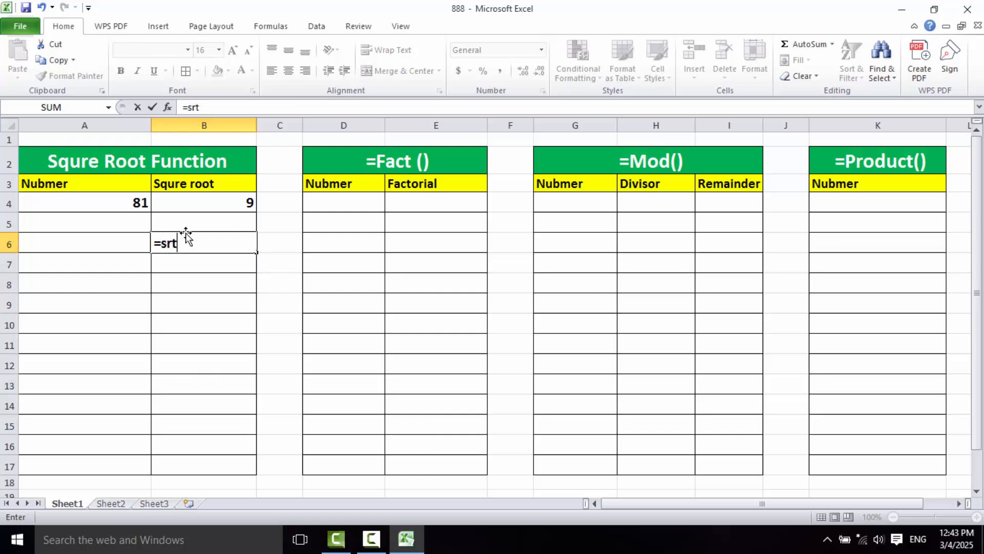
pyautogui.press('BackSpace')
pyautogui.press('BackSpace')
pyautogui.write('q')
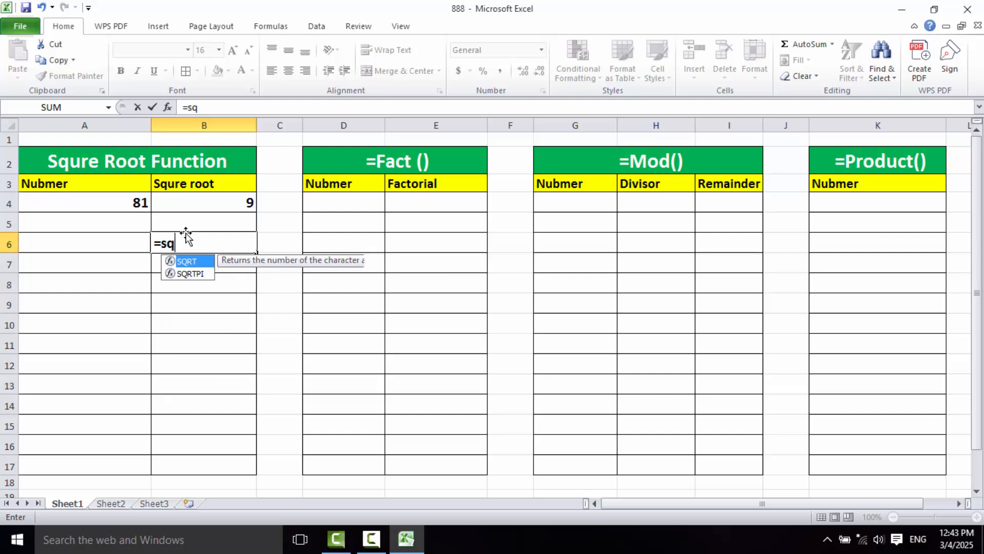
pyautogui.write('rt(')
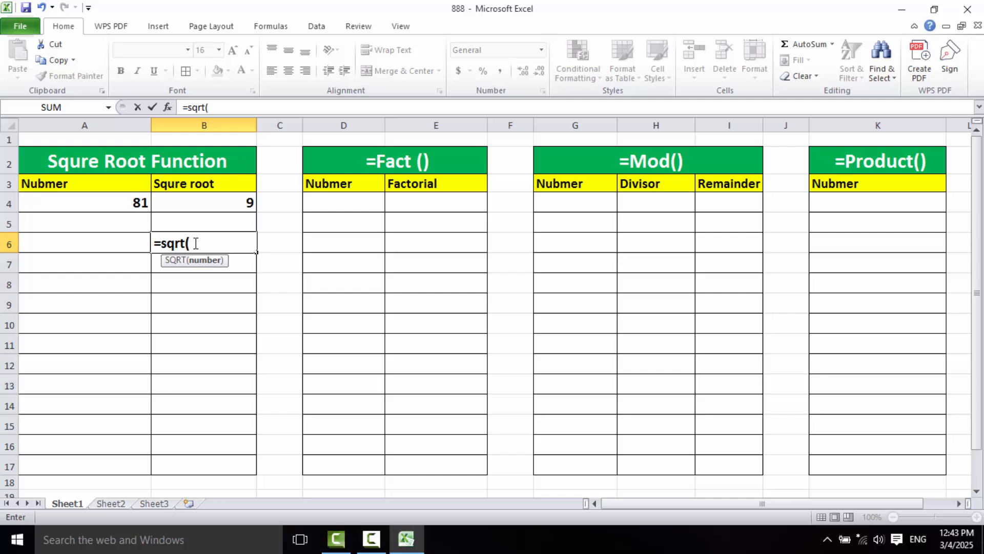
pyautogui.write('258)')
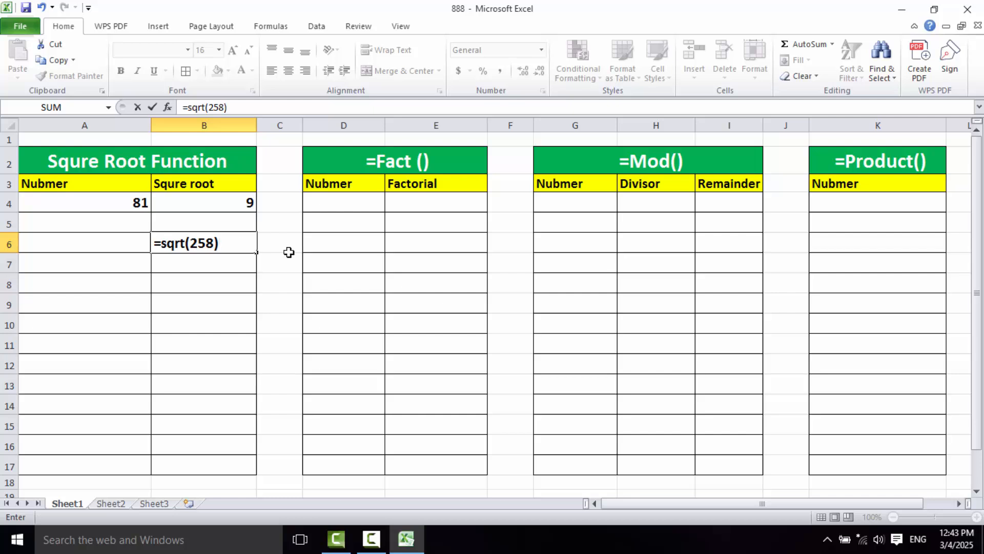
pyautogui.press('Return')
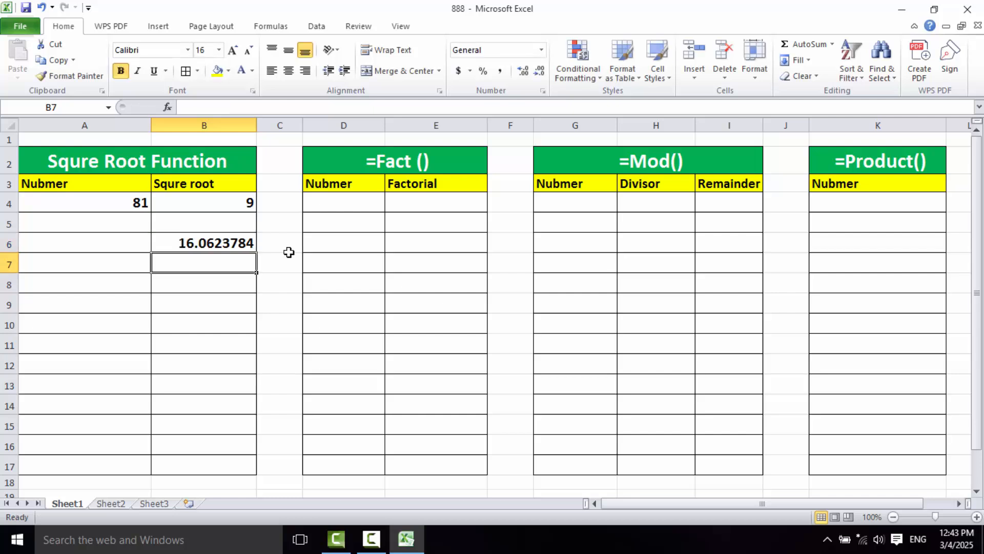
pyautogui.press('Up')
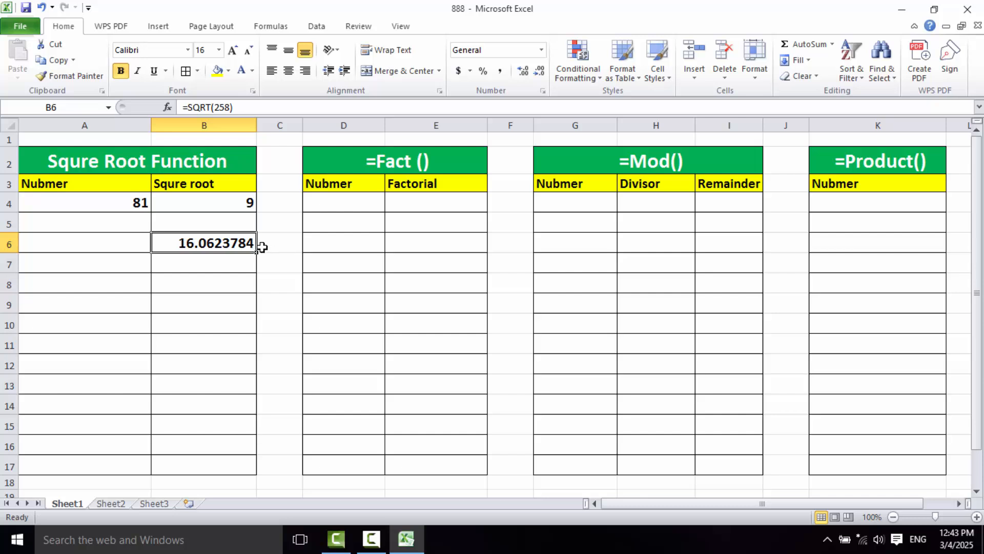
# Step: Enter 4 in cell D4 of the factorial table and calculate its factorial in E4 with =FACT(4)
pyautogui.click(344, 204)
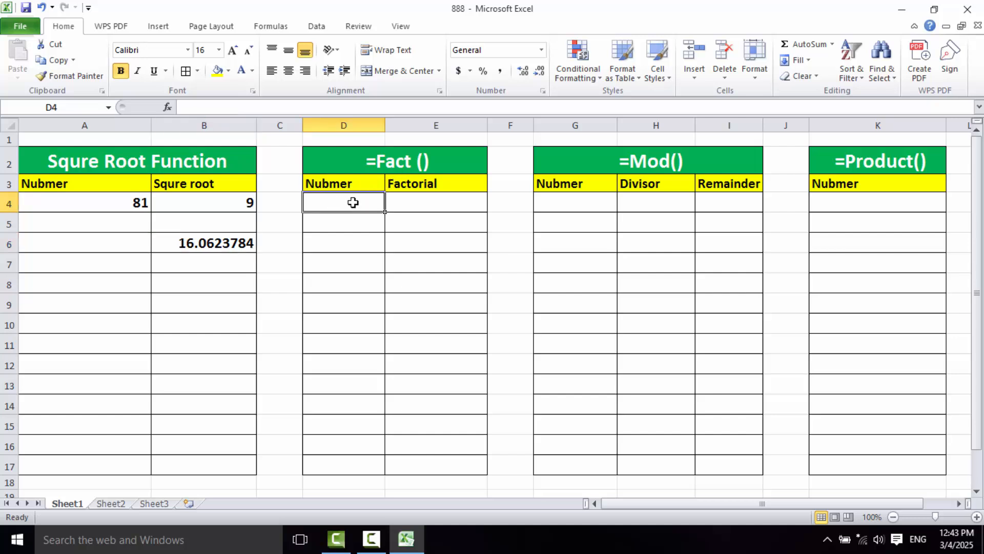
pyautogui.write('4')
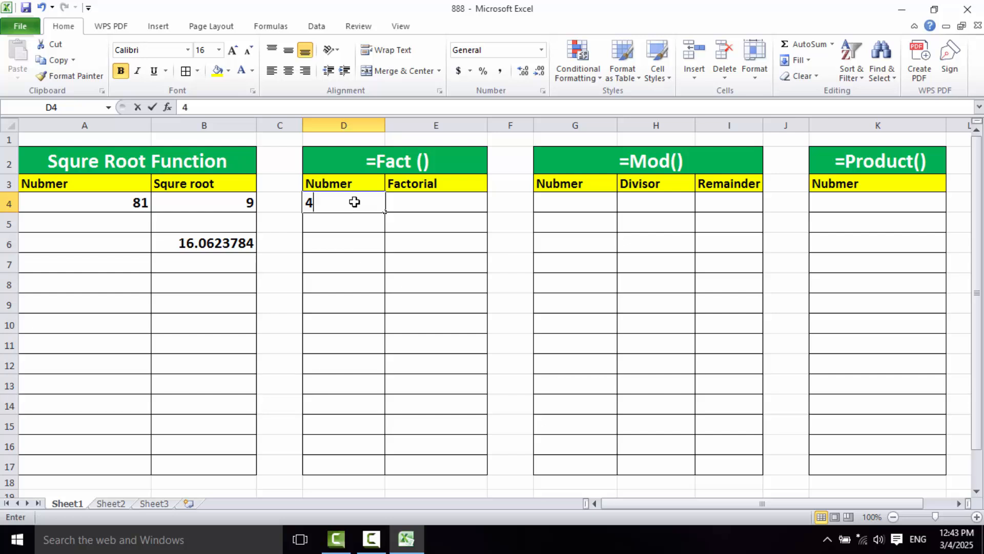
pyautogui.click(452, 201)
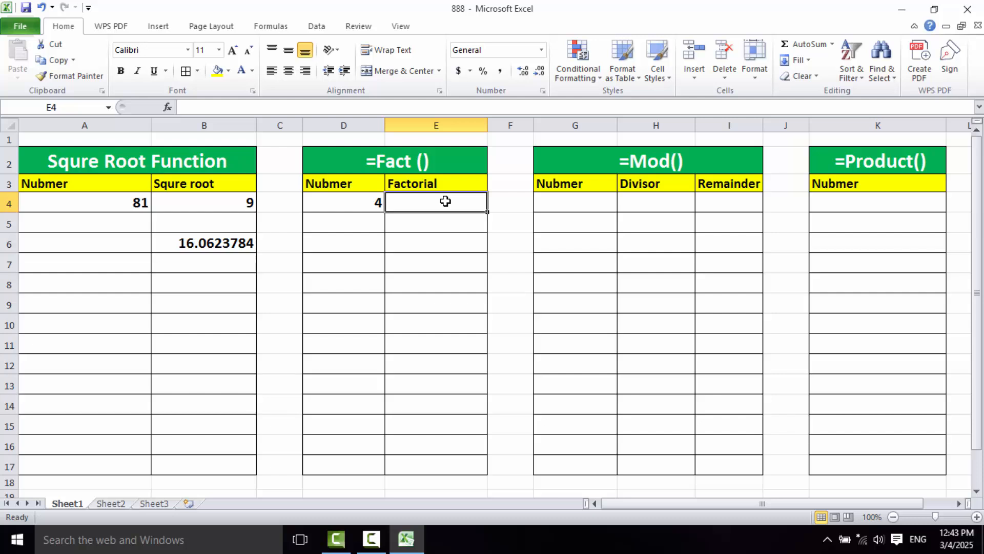
pyautogui.write('=')
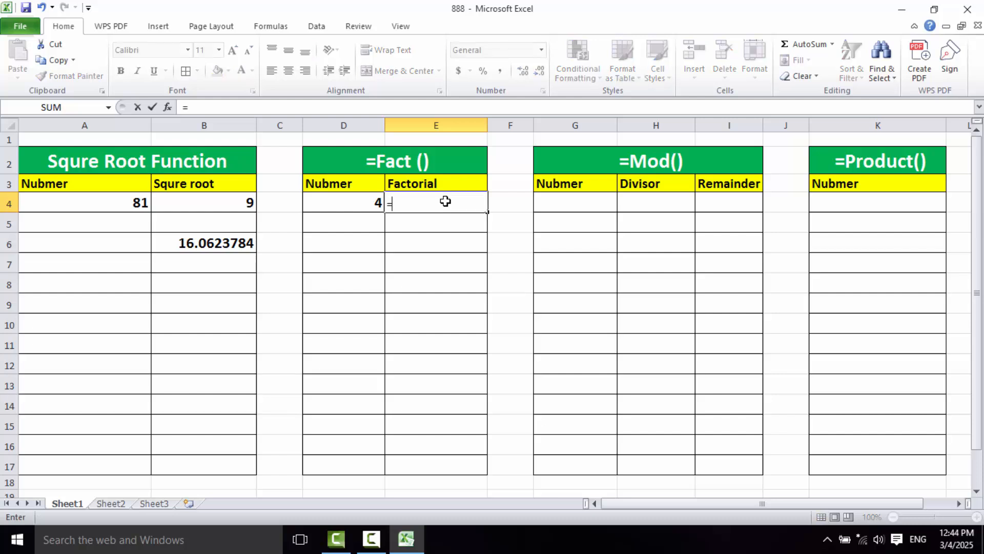
pyautogui.write('f')
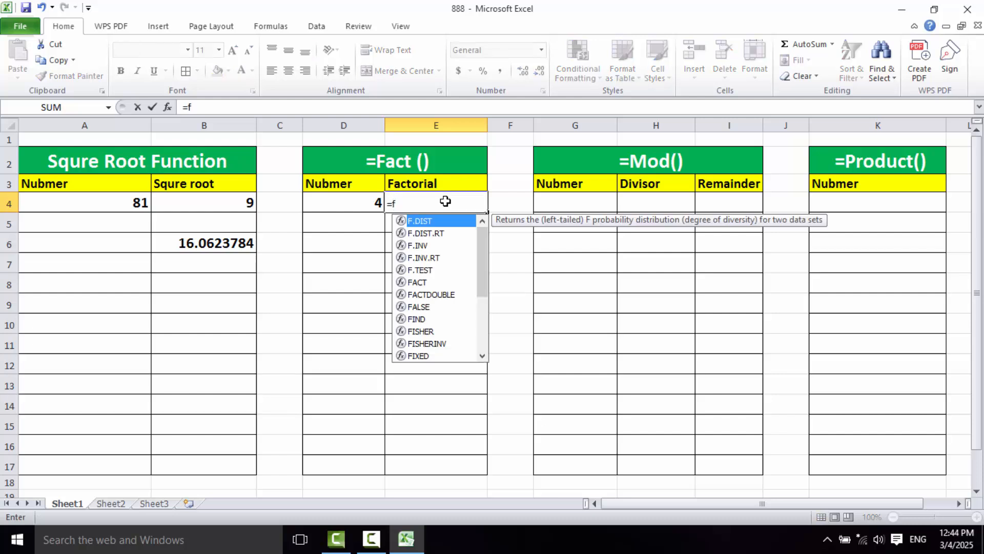
pyautogui.write('act(')
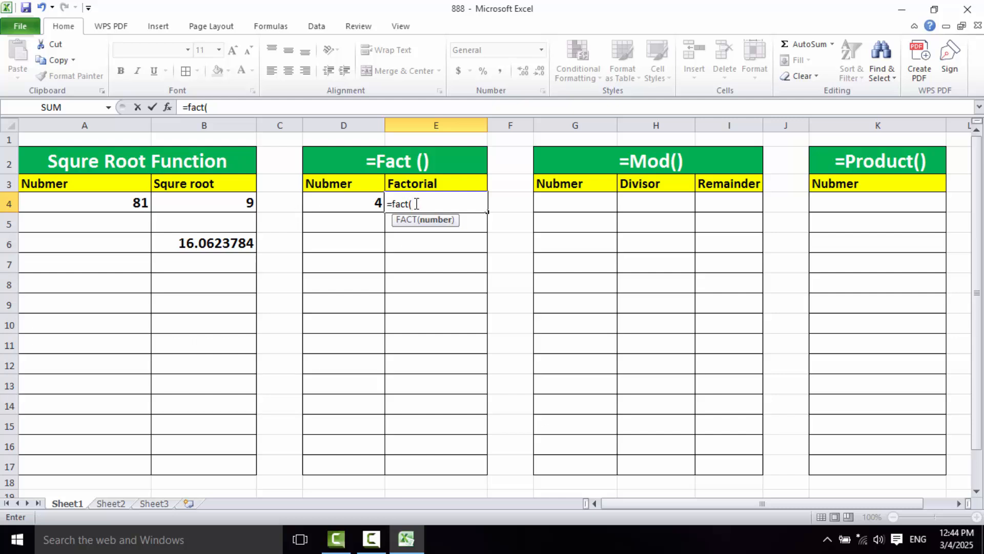
pyautogui.write('4')
pyautogui.click(421, 226)
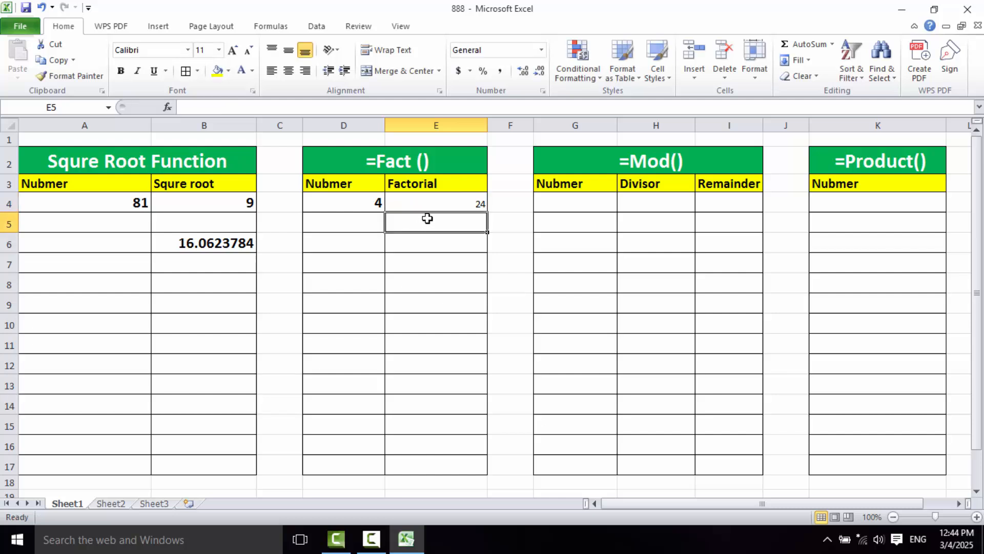
pyautogui.click(444, 200)
# Step: Calculate the factorial by cell reference in E5 with the formula =FACT(D4)
pyautogui.click(410, 226)
pyautogui.write('=')
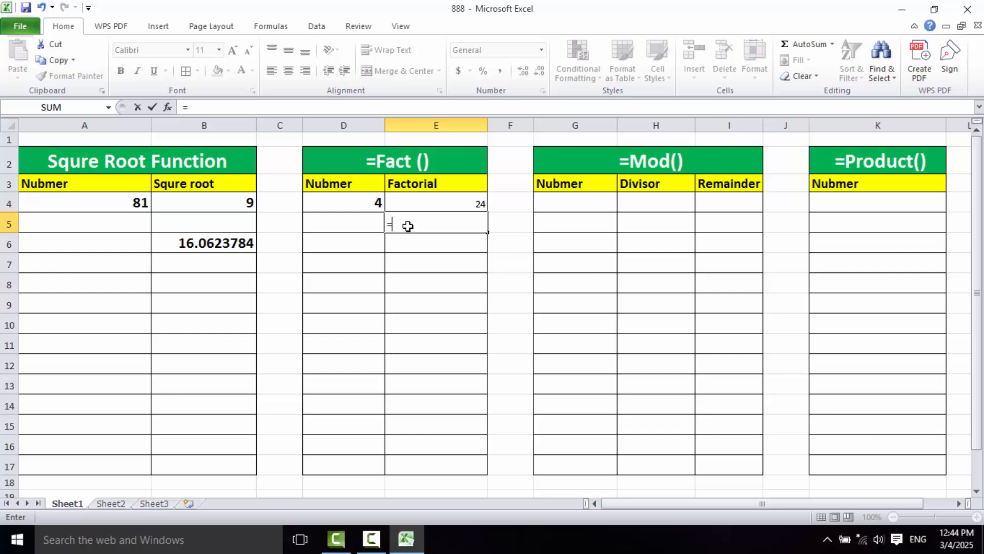
pyautogui.write('fact')
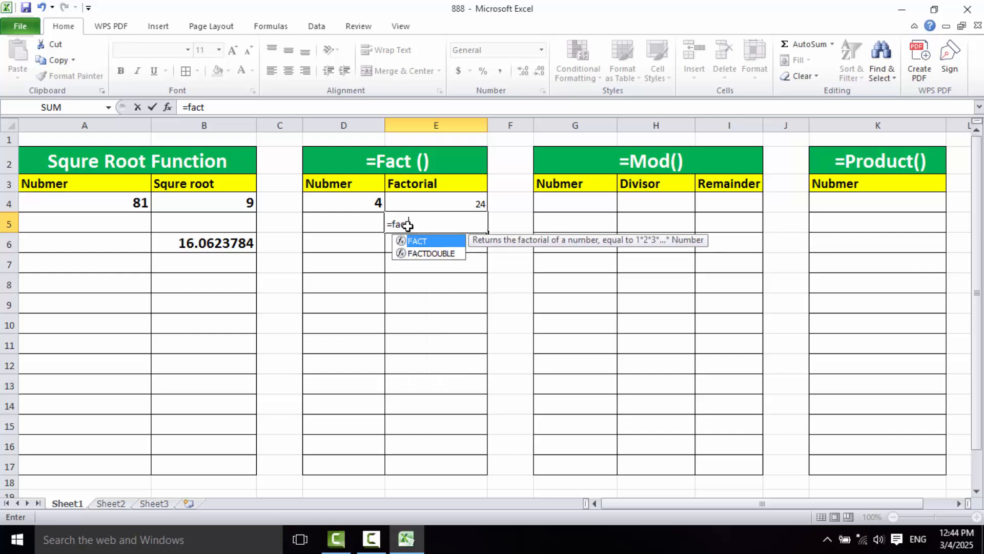
pyautogui.write('(')
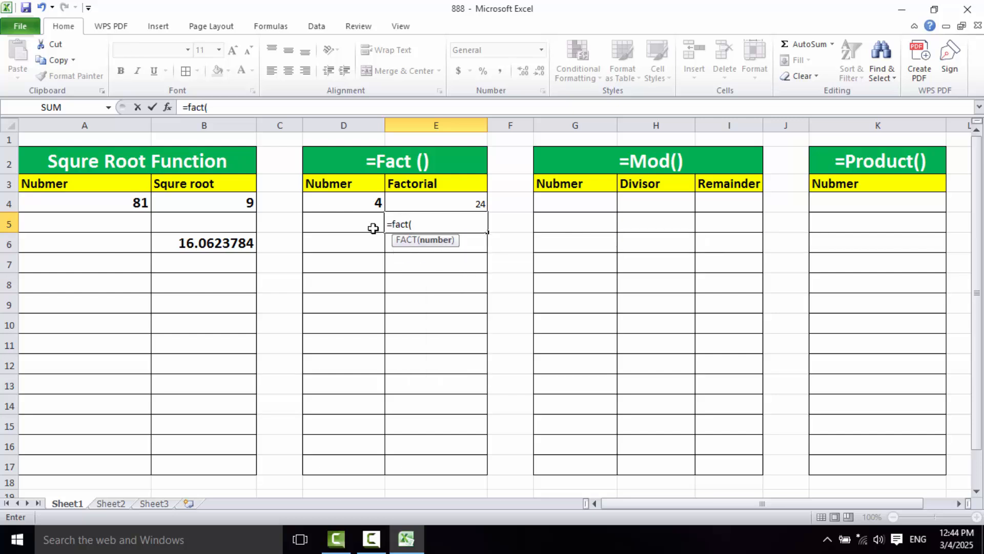
pyautogui.click(341, 203)
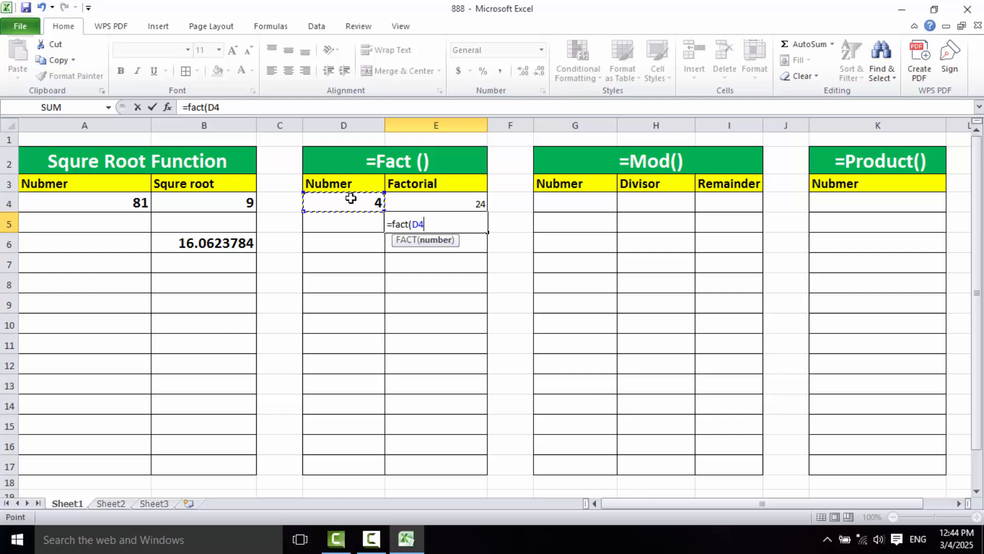
pyautogui.write(')')
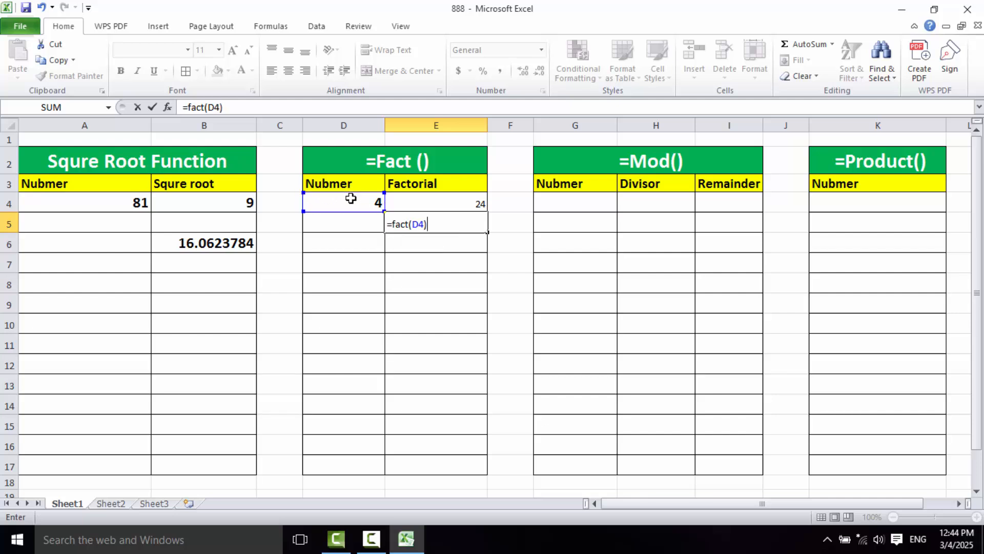
pyautogui.press('Return')
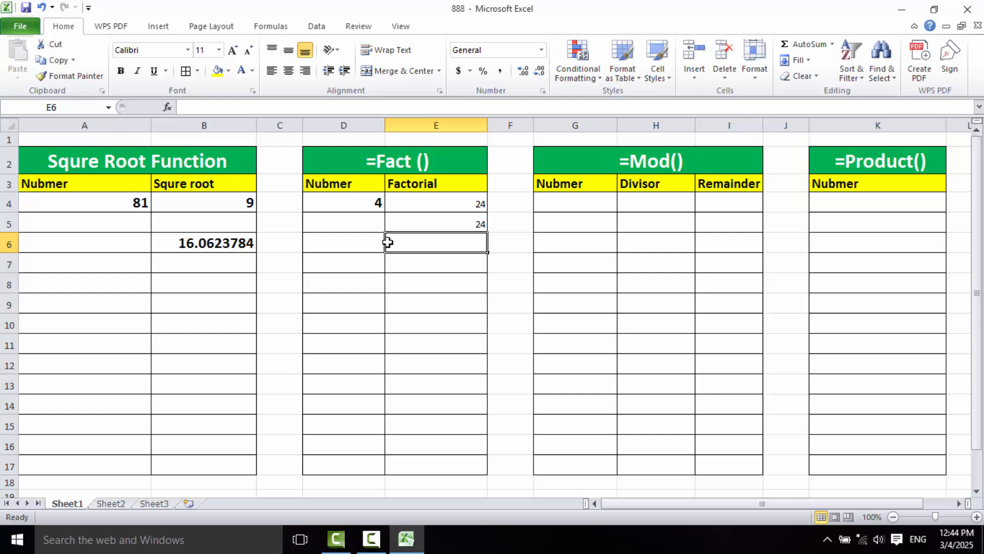
# Step: Calculate the factorial of a directly entered number with =FACT(5) in cell E6
pyautogui.write('=')
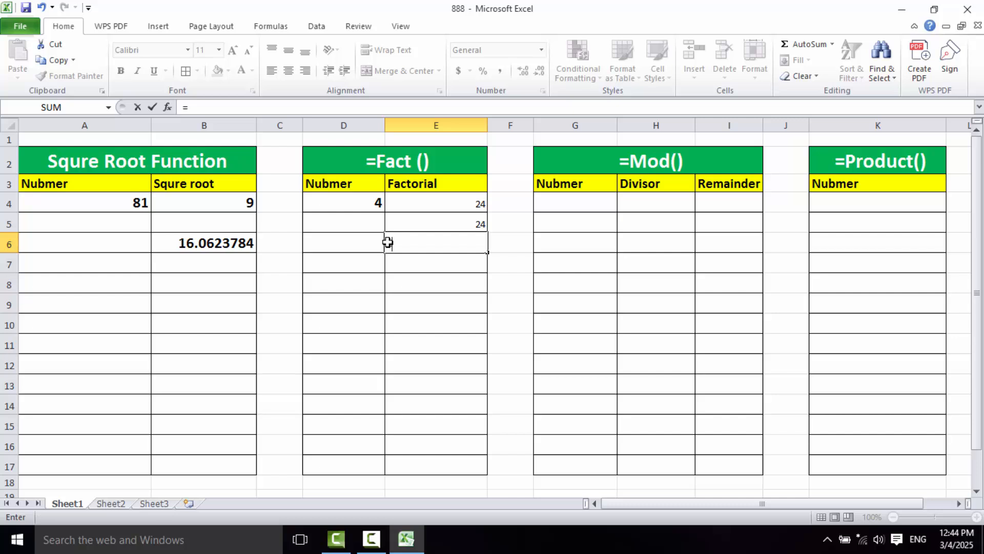
pyautogui.write('fa')
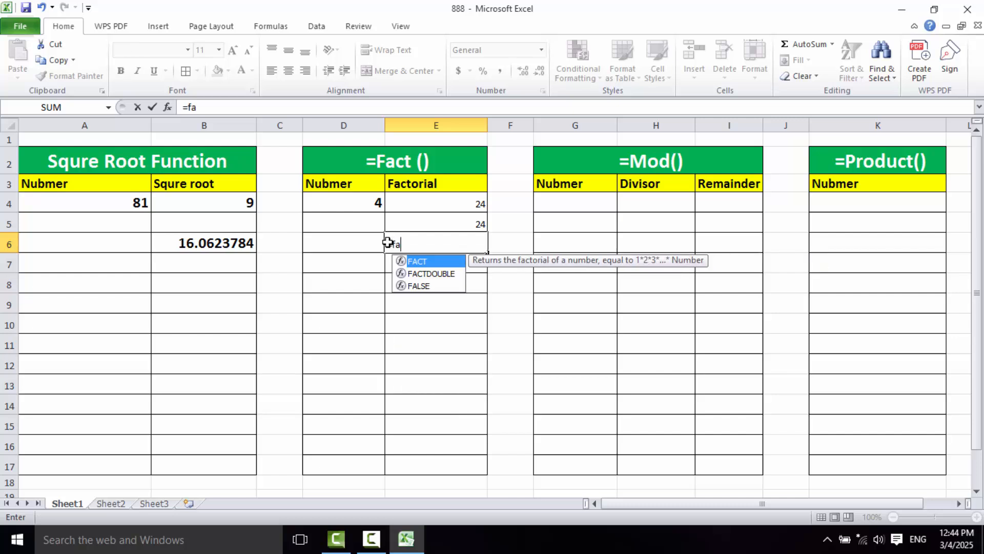
pyautogui.write('ct(')
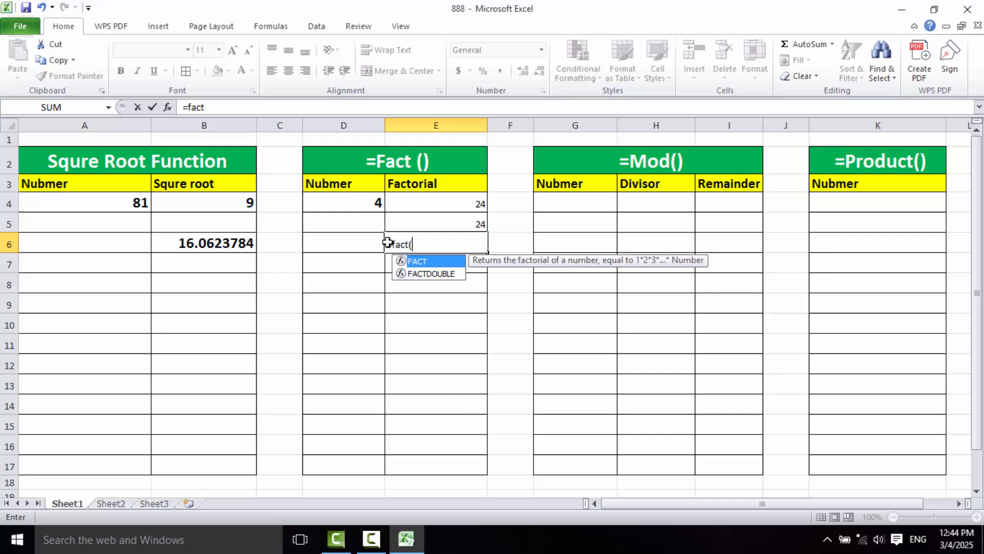
pyautogui.write('5')
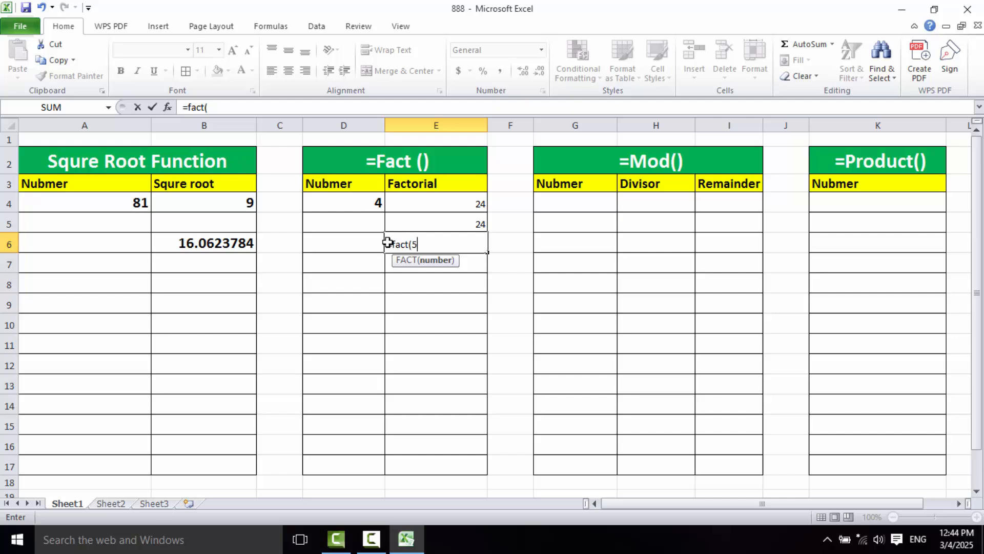
pyautogui.write(')')
pyautogui.press('Return')
pyautogui.click(428, 244)
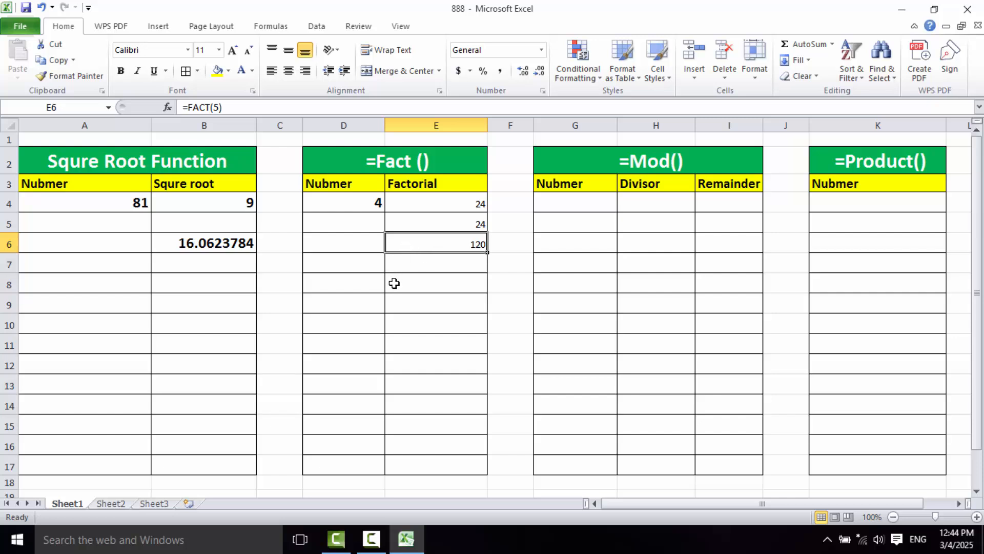
# Step: Enter the multiplication =5*4*3*2*1 in cell E8 and compare it with the factorial formula in E6
pyautogui.click(401, 261)
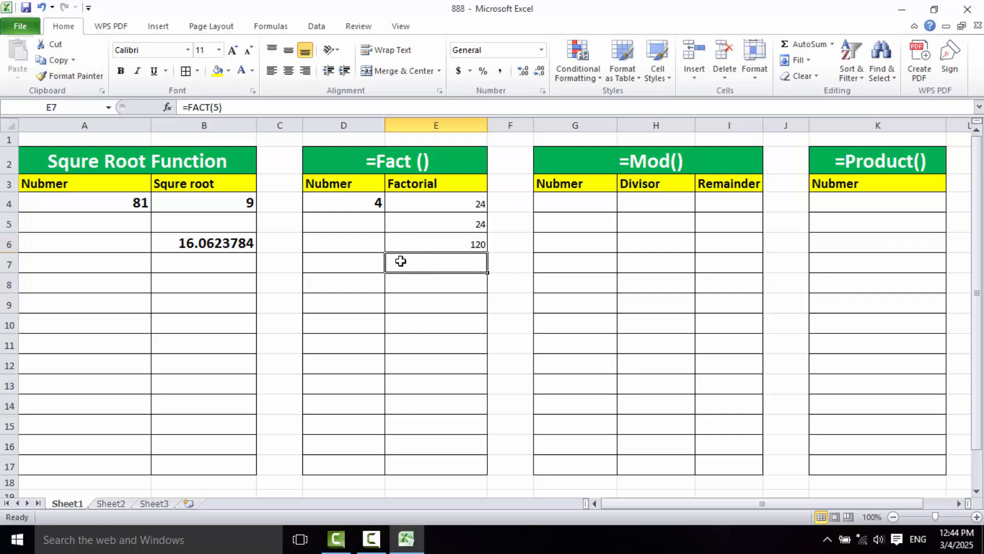
pyautogui.click(403, 288)
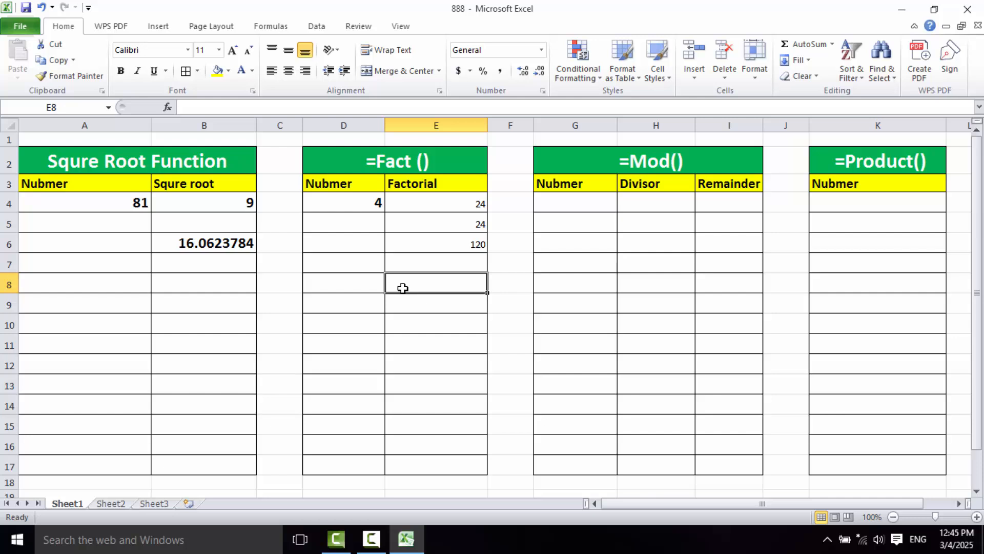
pyautogui.write('=')
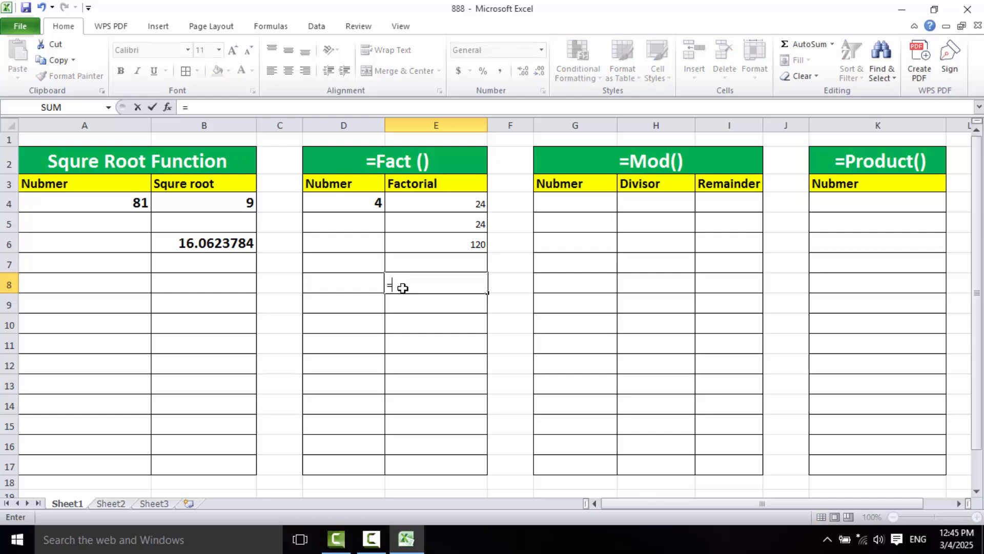
pyautogui.write('5*4*3*2*1')
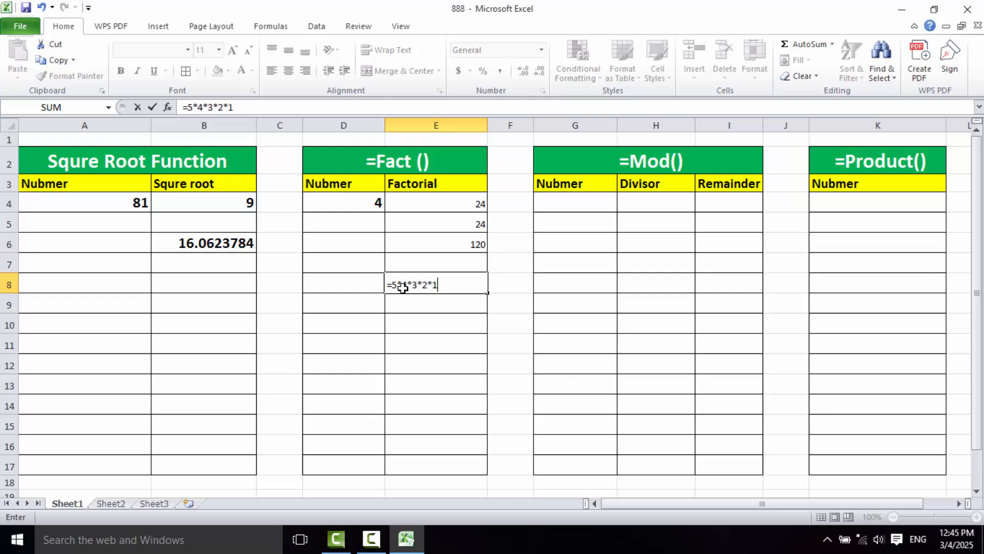
pyautogui.press('Return')
pyautogui.click(403, 288)
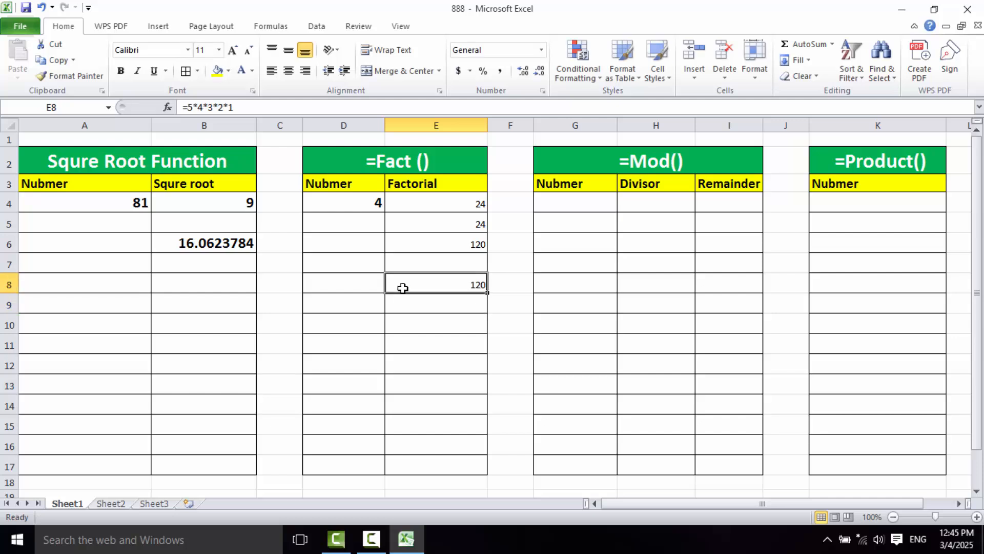
pyautogui.click(454, 248)
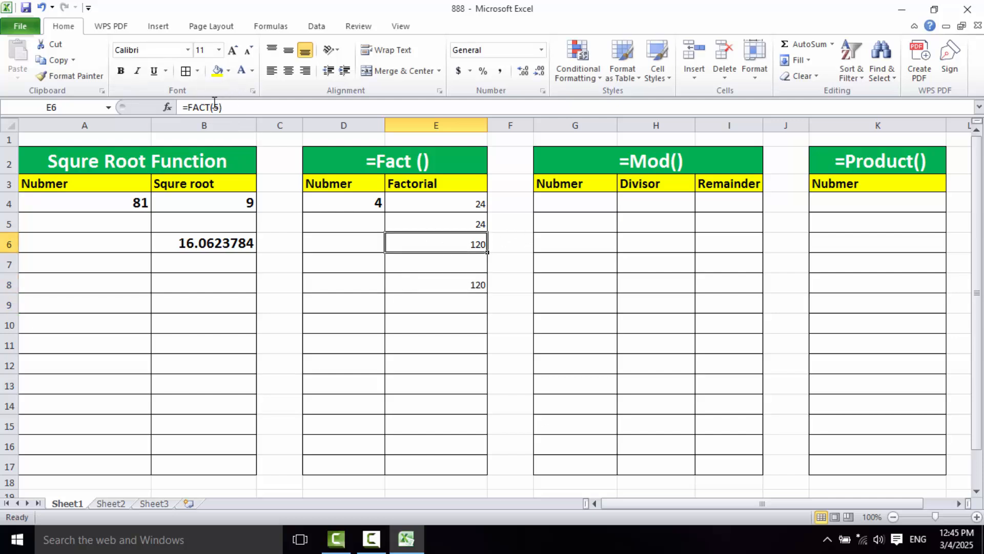
pyautogui.click(447, 284)
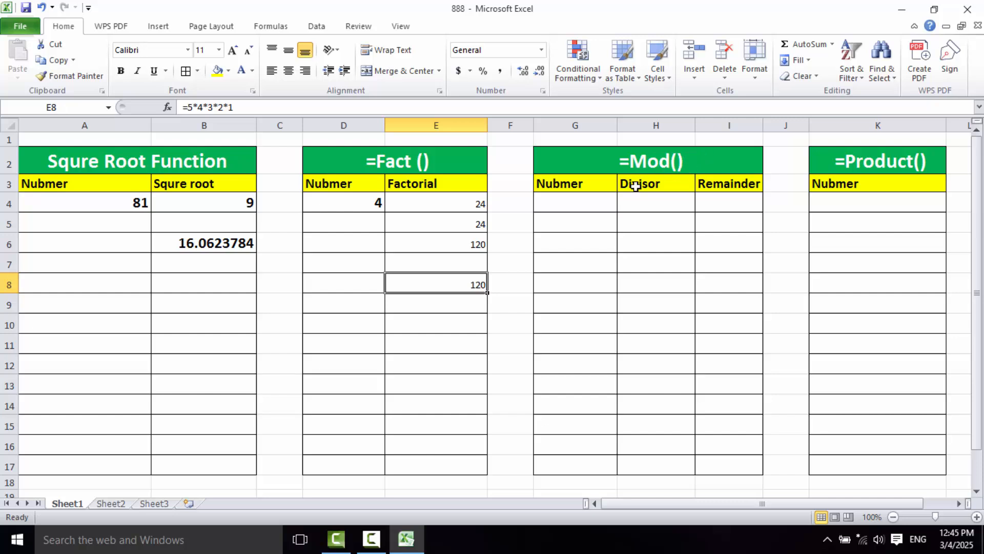
# Step: Fill the first row of the Mod table with number 21 in G4 and divisor 5 in H4
pyautogui.click(593, 201)
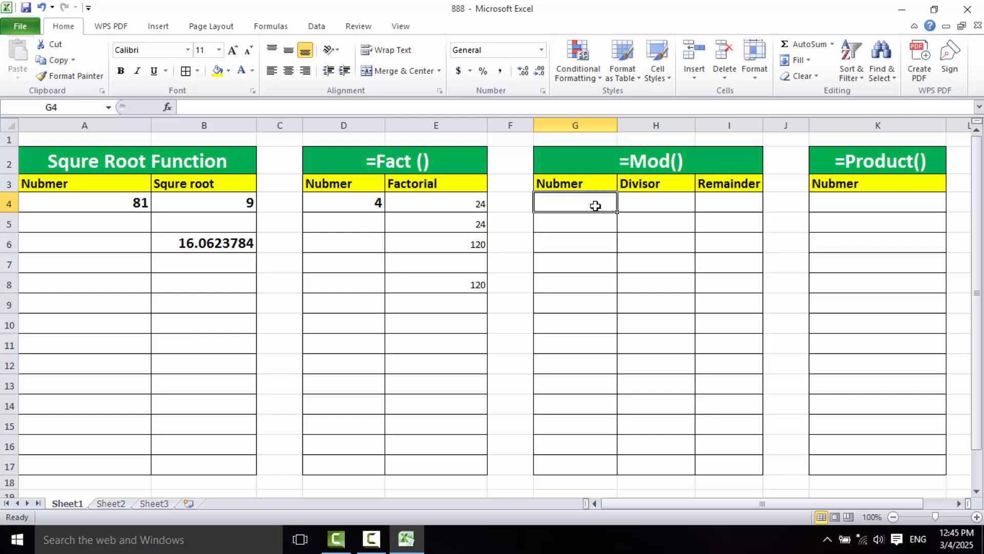
pyautogui.write('21')
pyautogui.click(647, 202)
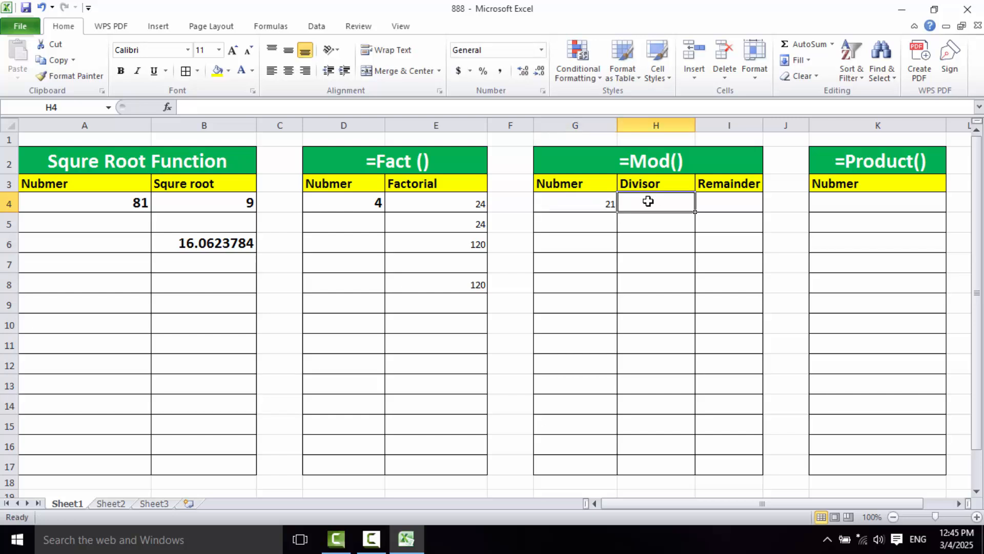
pyautogui.write('5')
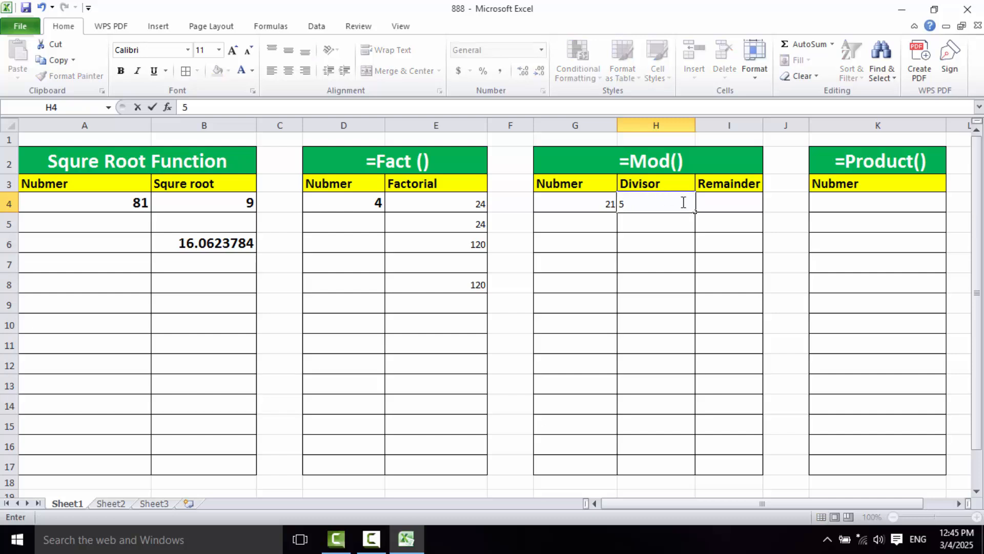
# Step: Calculate the remainder by cell references in I4 with the formula =MOD(G4,H4)
pyautogui.click(725, 198)
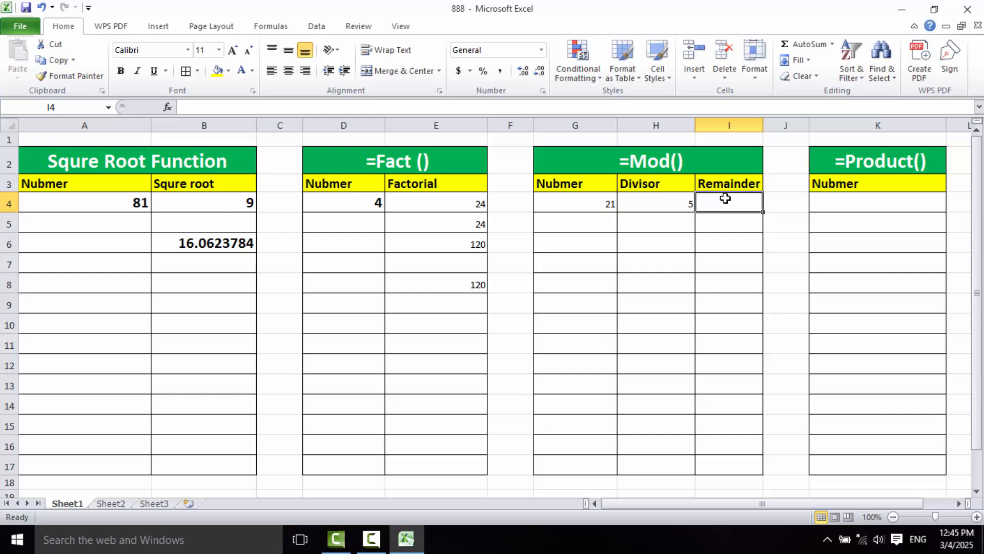
pyautogui.write('=md')
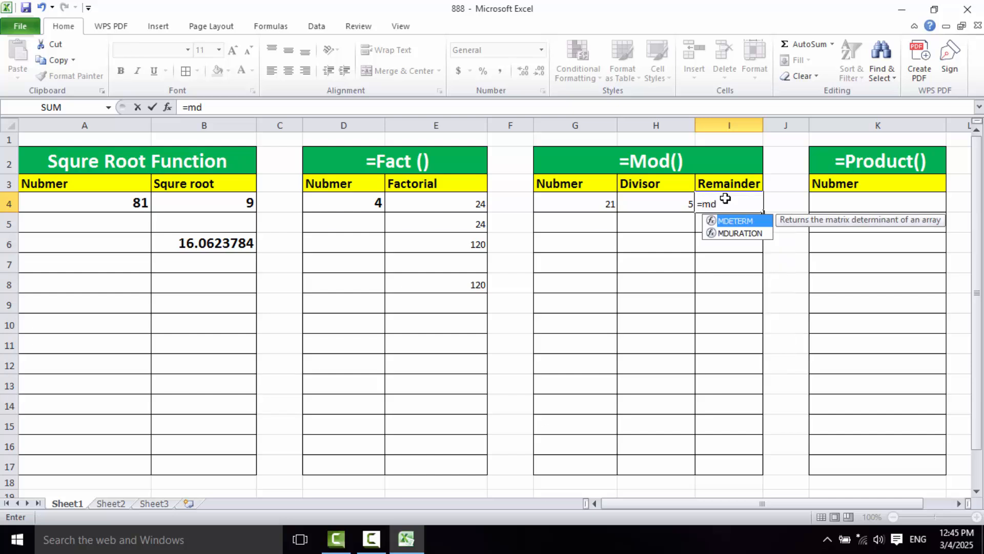
pyautogui.press('BackSpace')
pyautogui.write('od')
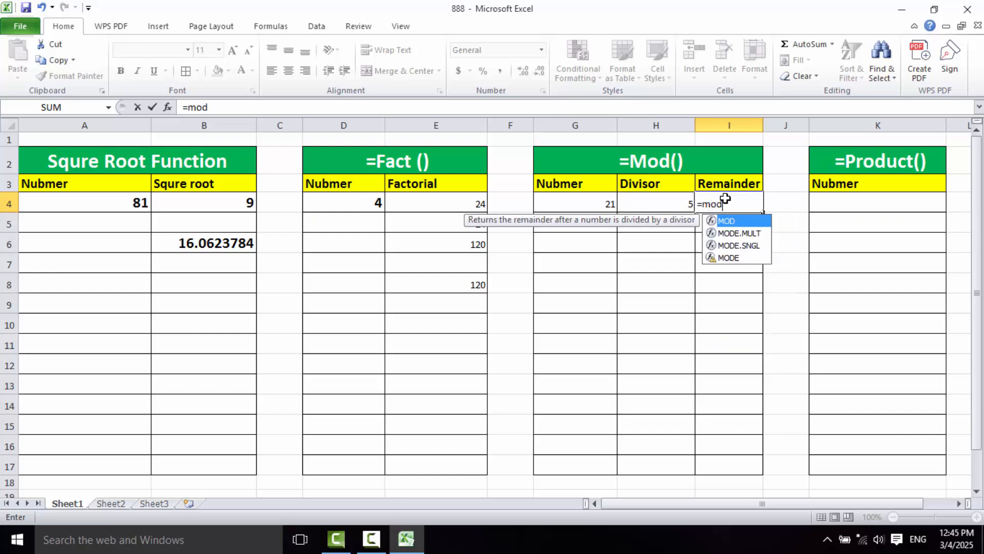
pyautogui.write('(')
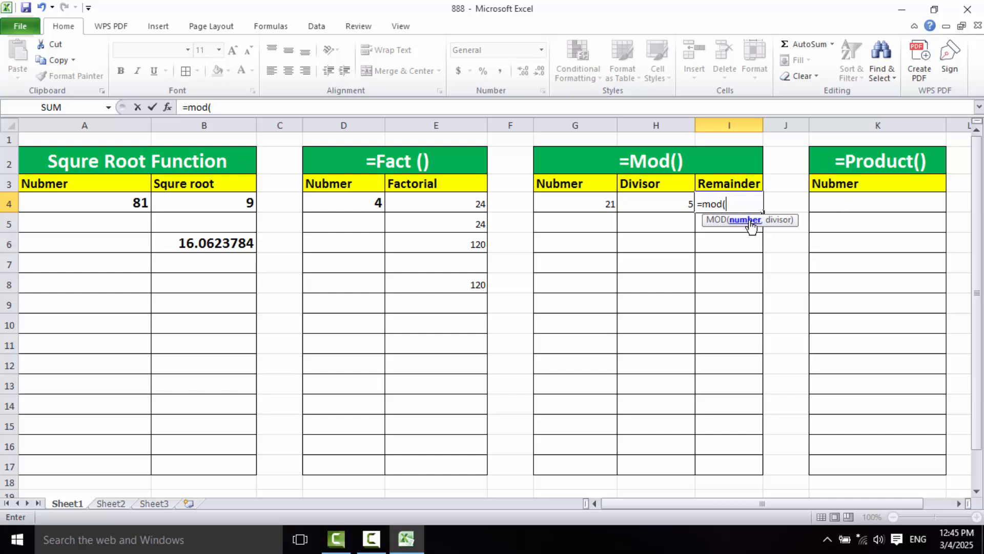
pyautogui.click(587, 202)
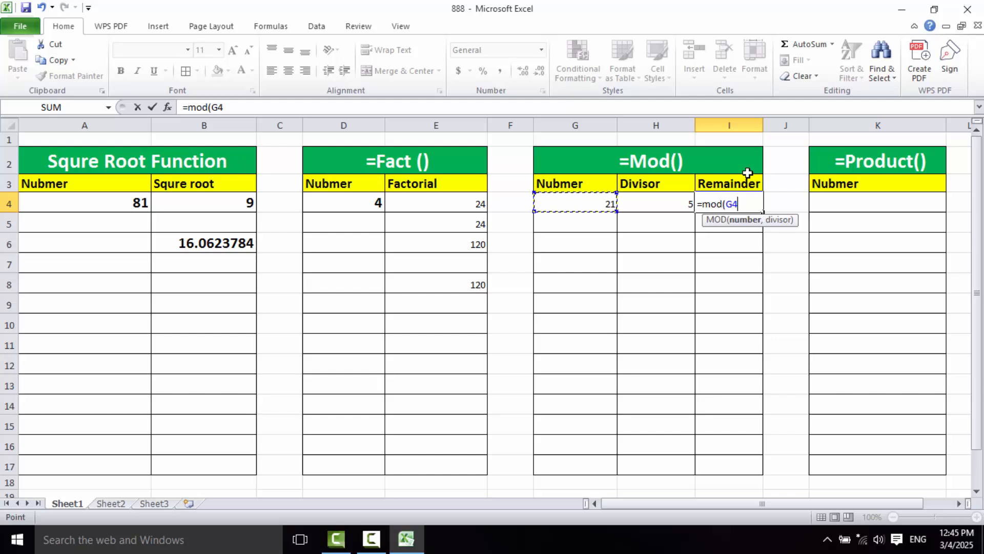
pyautogui.write(',')
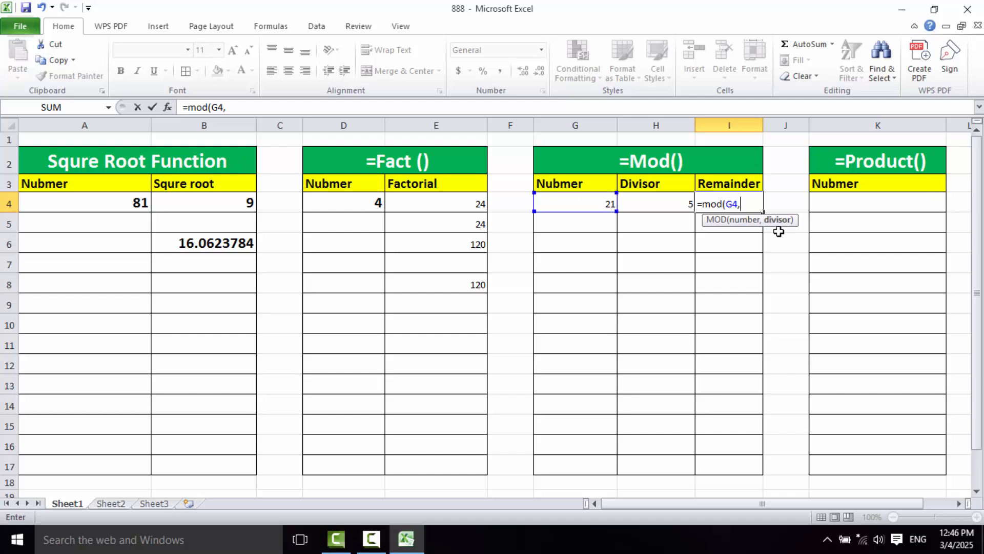
pyautogui.click(663, 205)
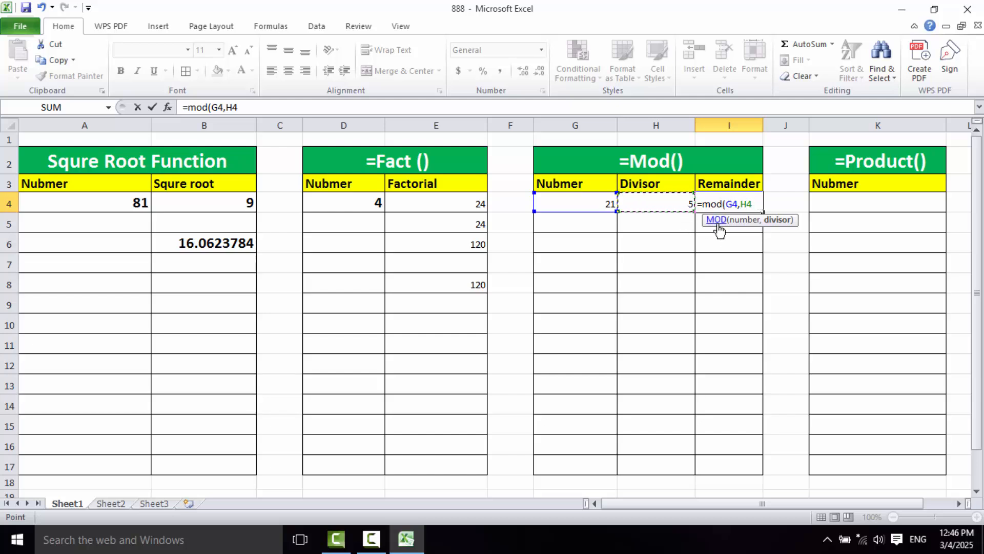
pyautogui.write(')')
pyautogui.press('Return')
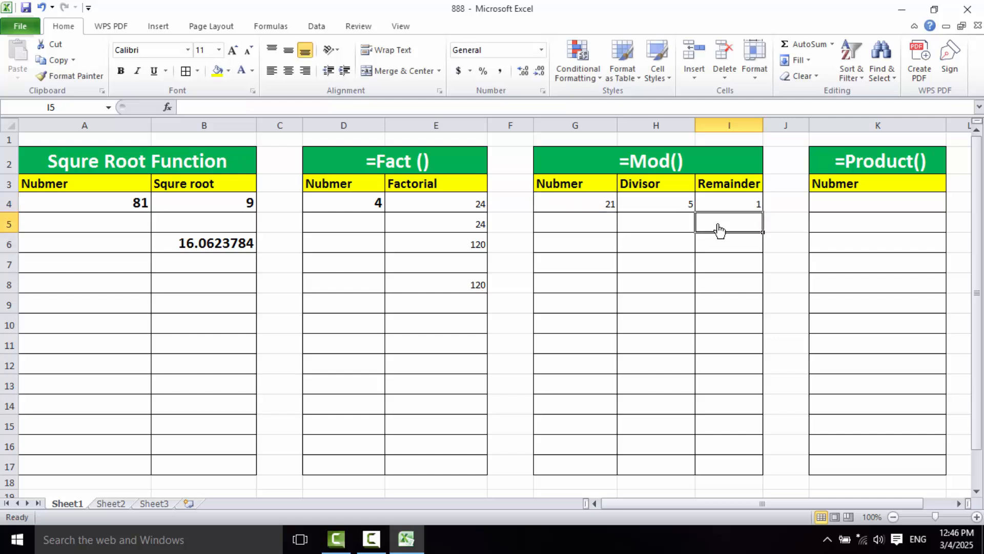
pyautogui.click(727, 205)
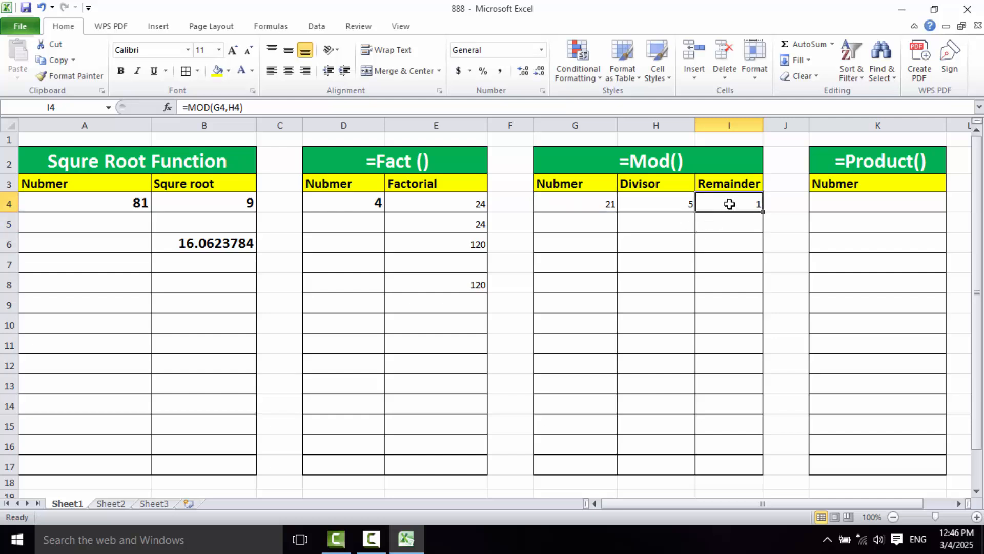
# Step: Calculate a remainder from directly entered numbers with =MOD(45,6) in cell I6
pyautogui.click(651, 244)
pyautogui.click(708, 247)
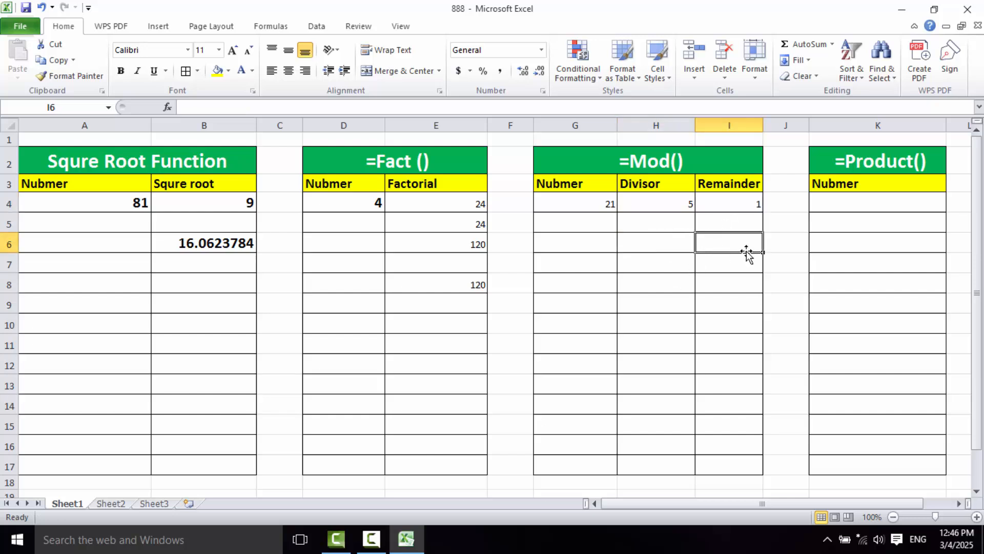
pyautogui.write('=')
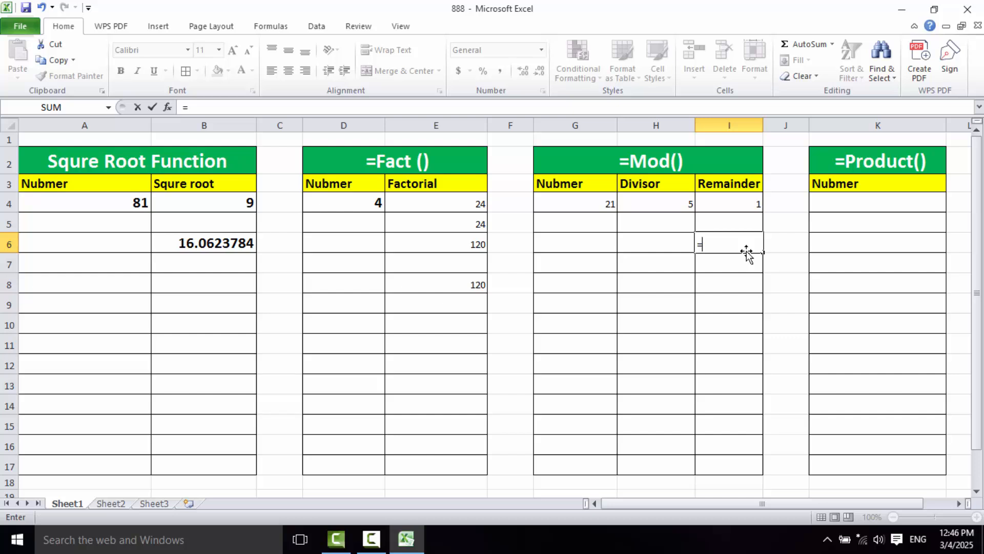
pyautogui.write('MOD')
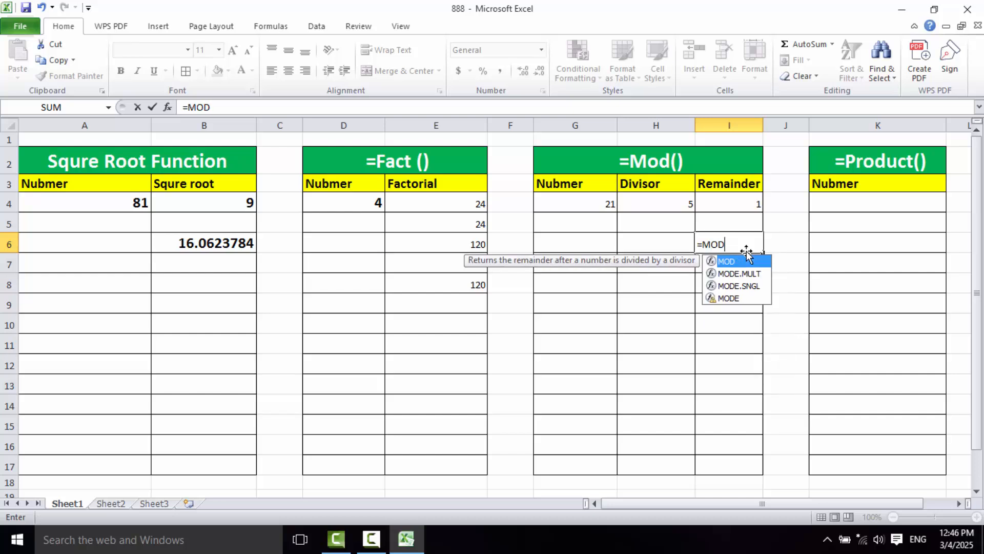
pyautogui.write('(')
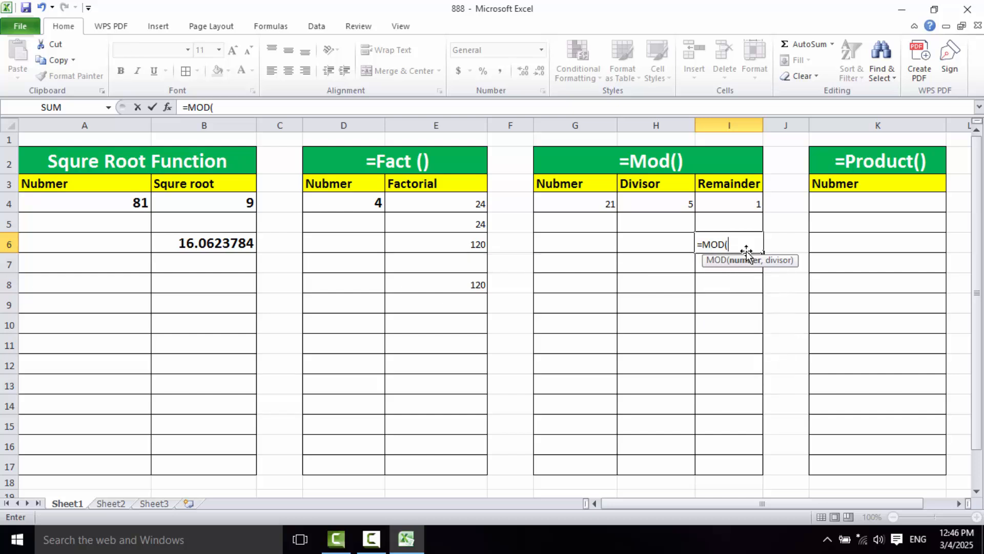
pyautogui.write('45,')
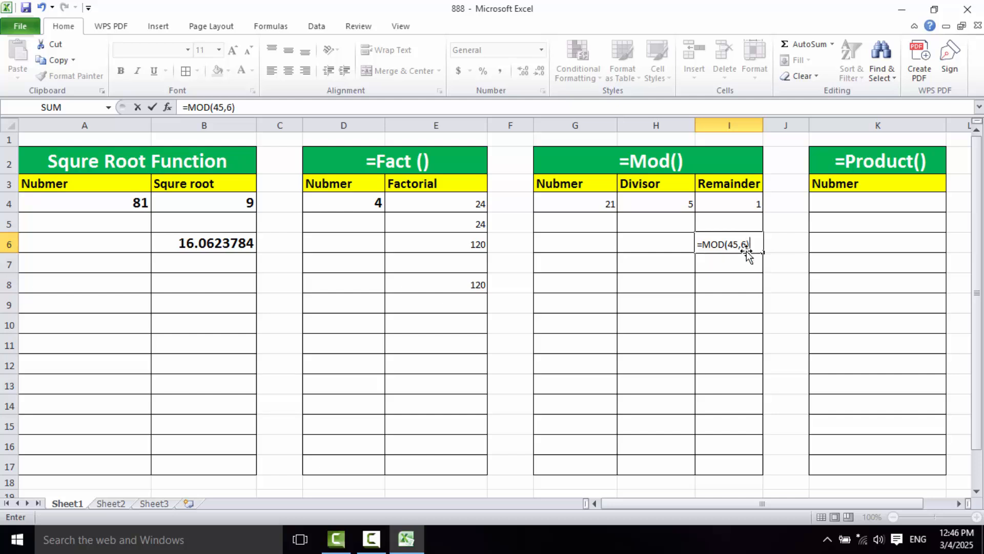
pyautogui.write('6)')
pyautogui.press('Return')
pyautogui.click(741, 244)
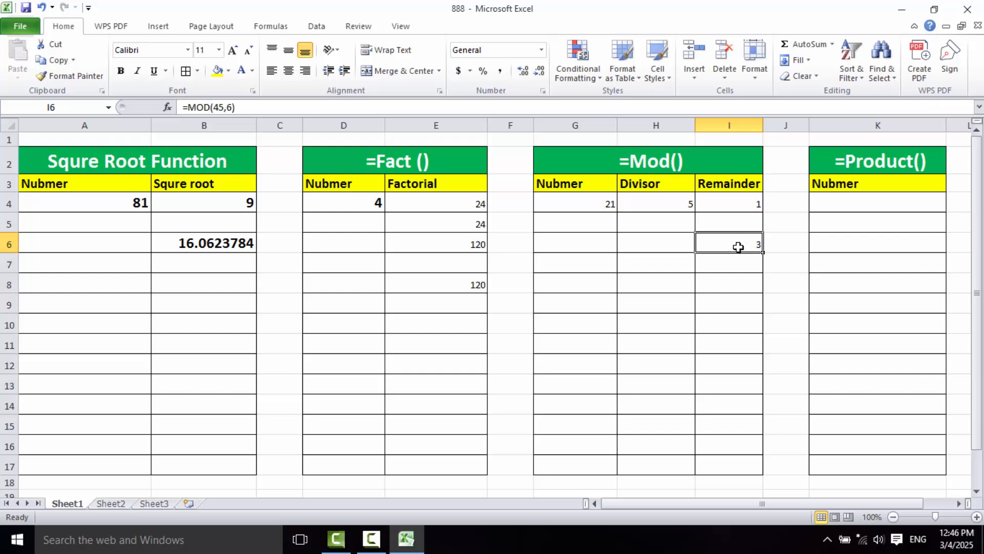
# Step: Multiply directly entered numbers in cell K4 of the Product table with the formula =PRODUCT(5,3,5,6,5)
pyautogui.click(840, 206)
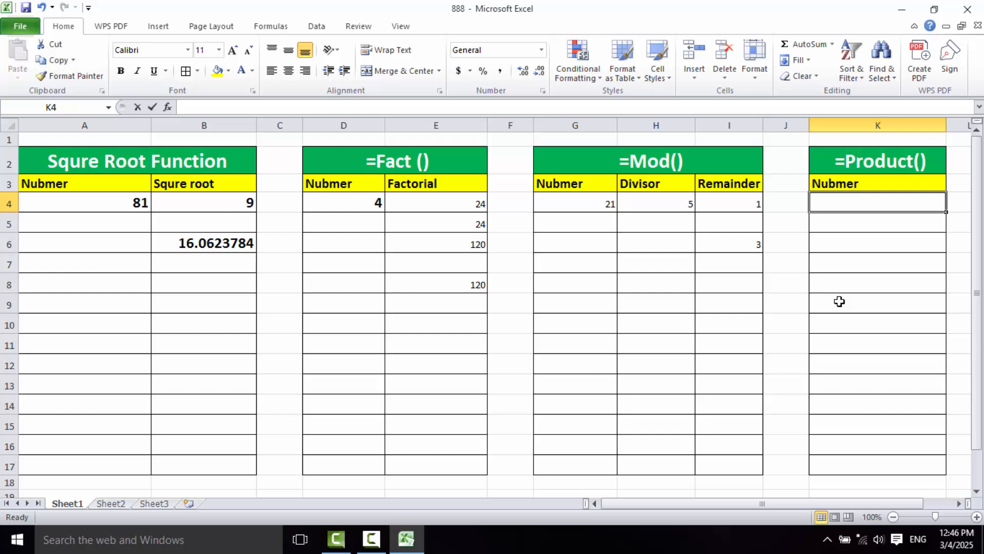
pyautogui.write('=P')
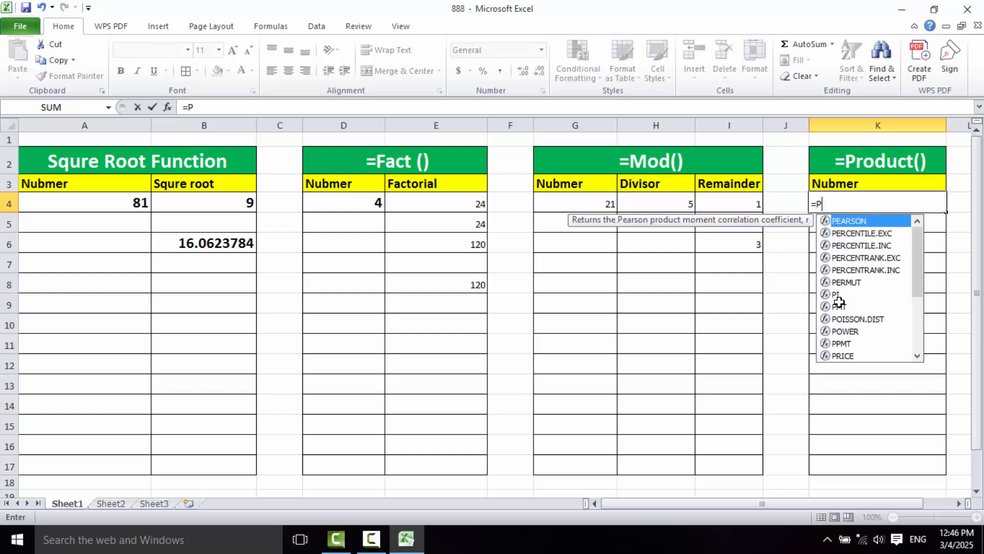
pyautogui.write('RO')
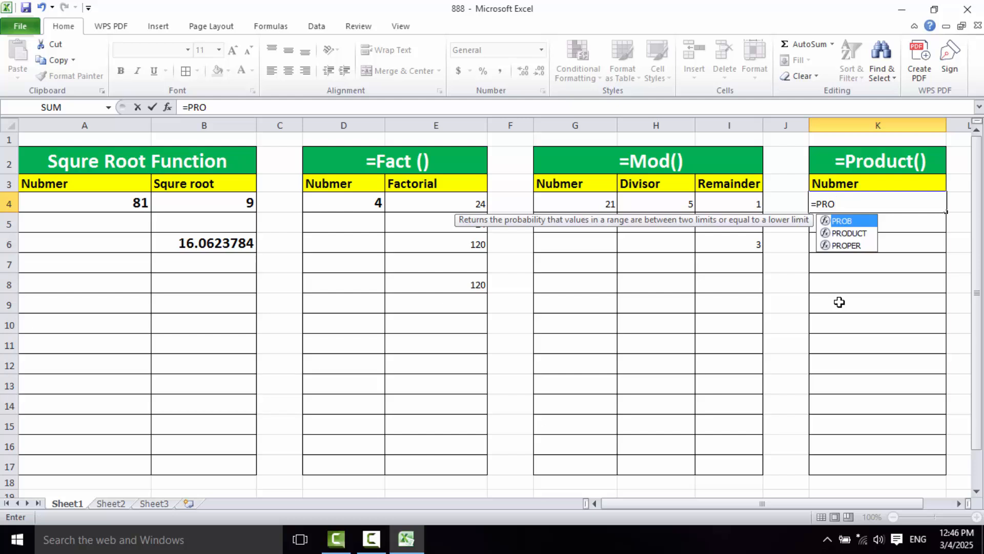
pyautogui.write('D')
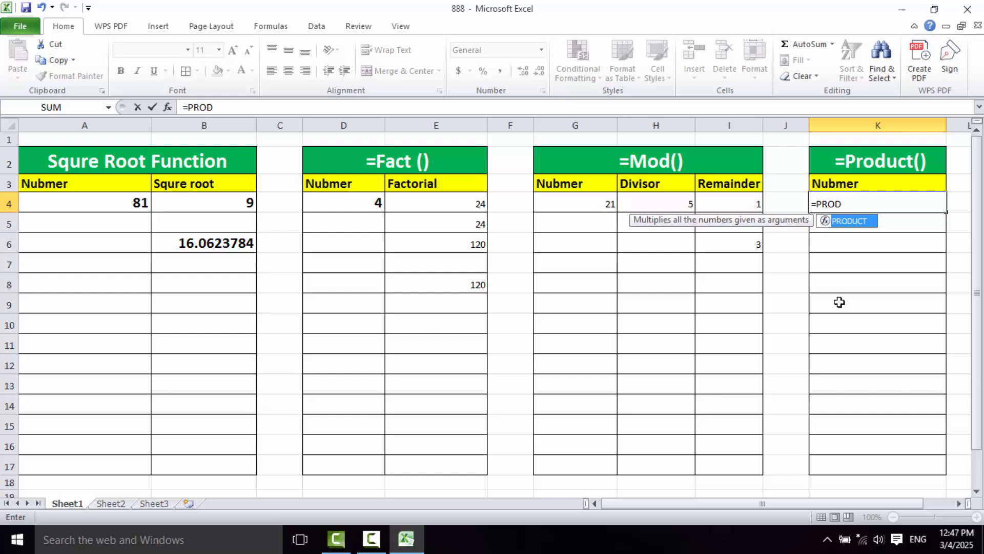
pyautogui.press('Tab')
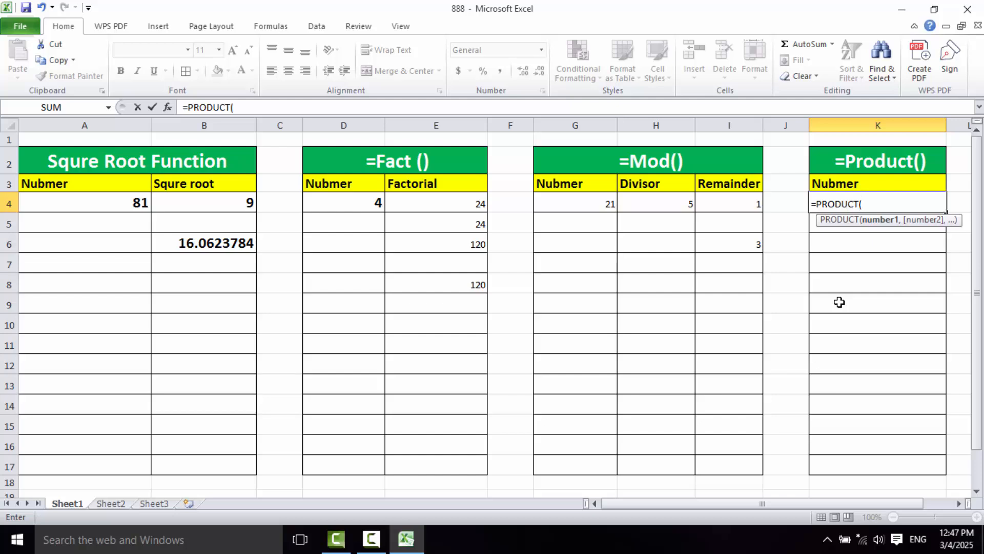
pyautogui.write('5,')
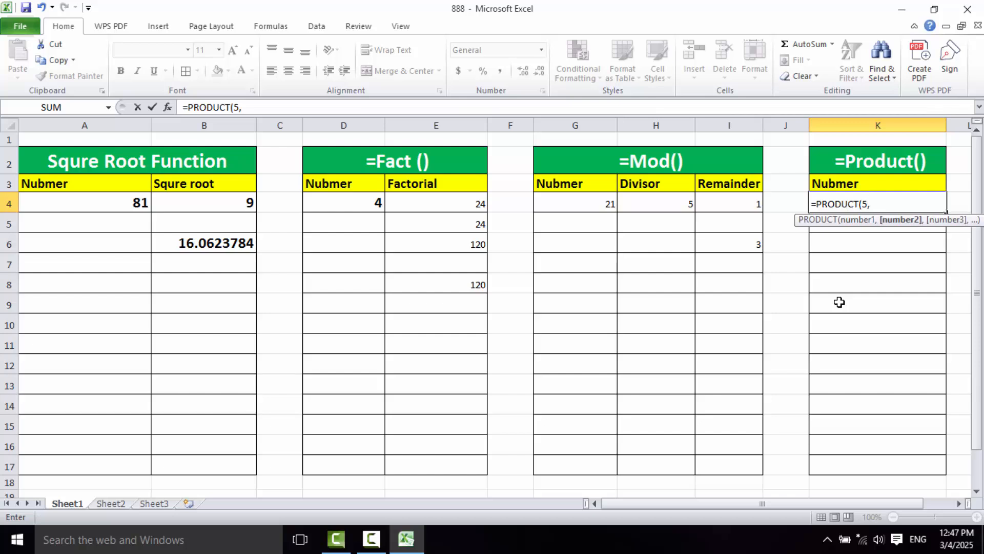
pyautogui.write('3,5,6,')
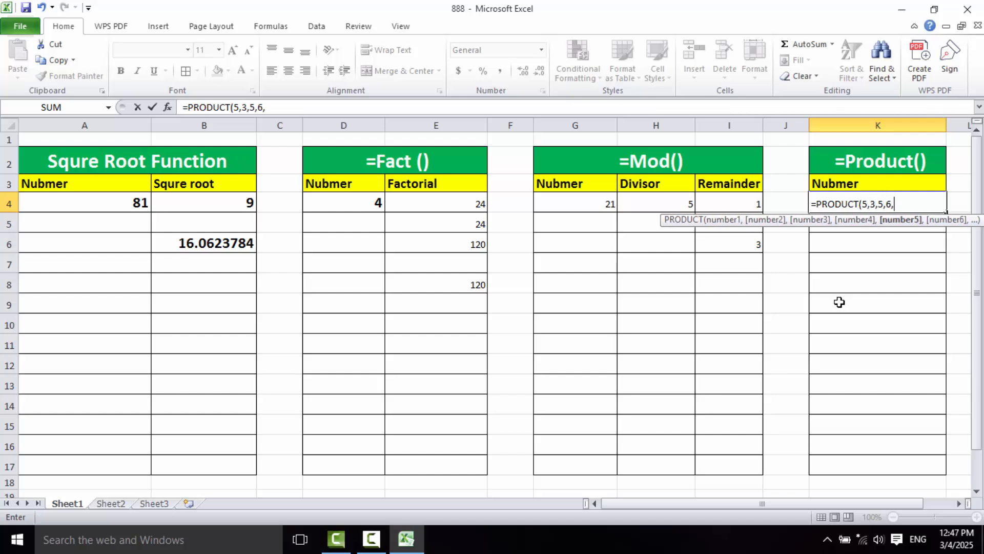
pyautogui.write('5)')
pyautogui.press('Return')
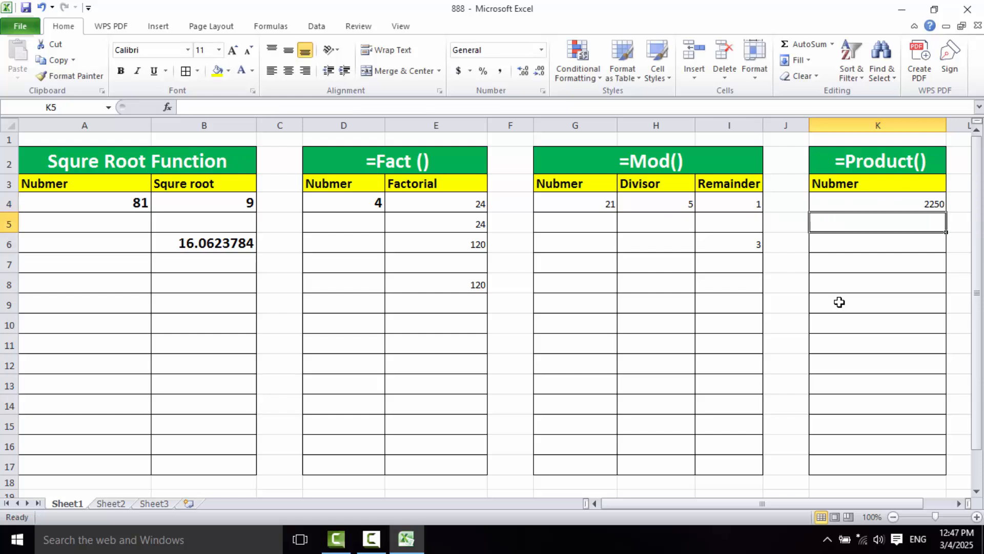
pyautogui.press('Up')
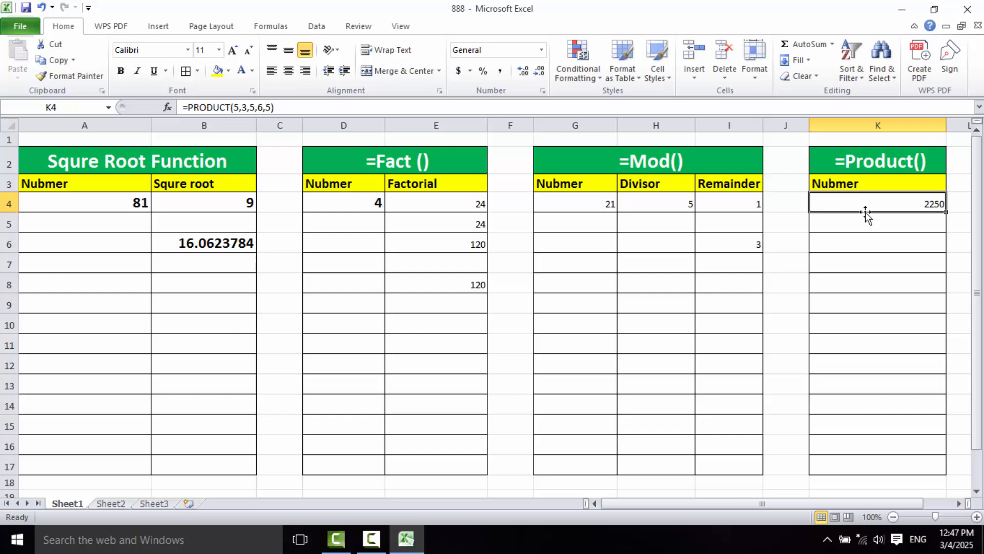
# Step: Fill cells K5 to K9 of the Product table with the numbers 55, 41, 25, 12 and 21
pyautogui.click(871, 225)
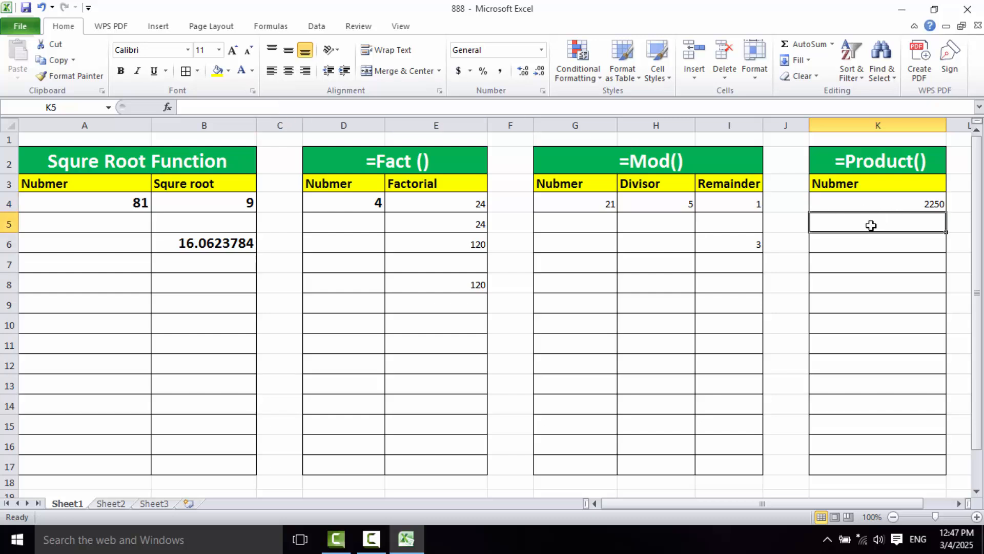
pyautogui.write('5565')
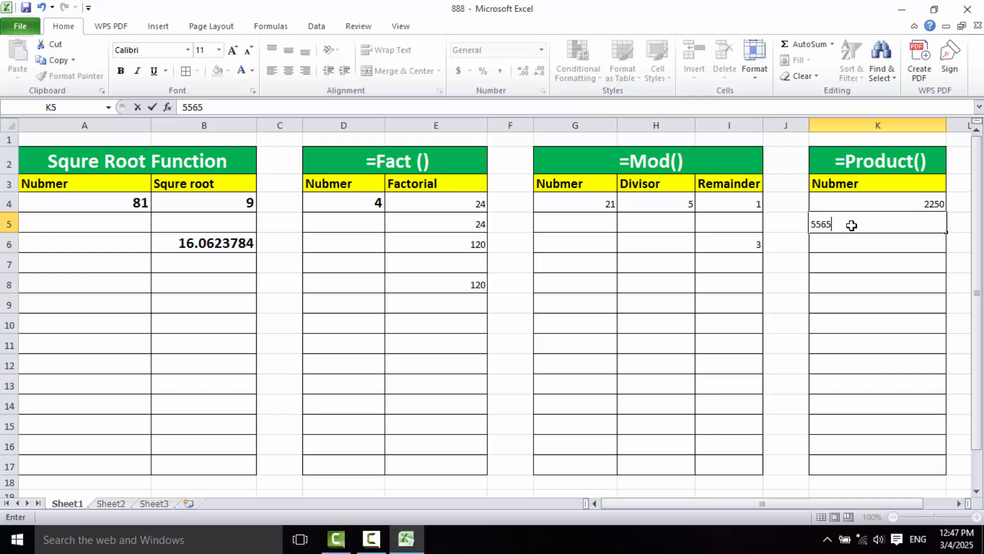
pyautogui.write('5')
pyautogui.press('BackSpace')
pyautogui.press('BackSpace')
pyautogui.press('BackSpace')
pyautogui.press('Return')
pyautogui.write('41')
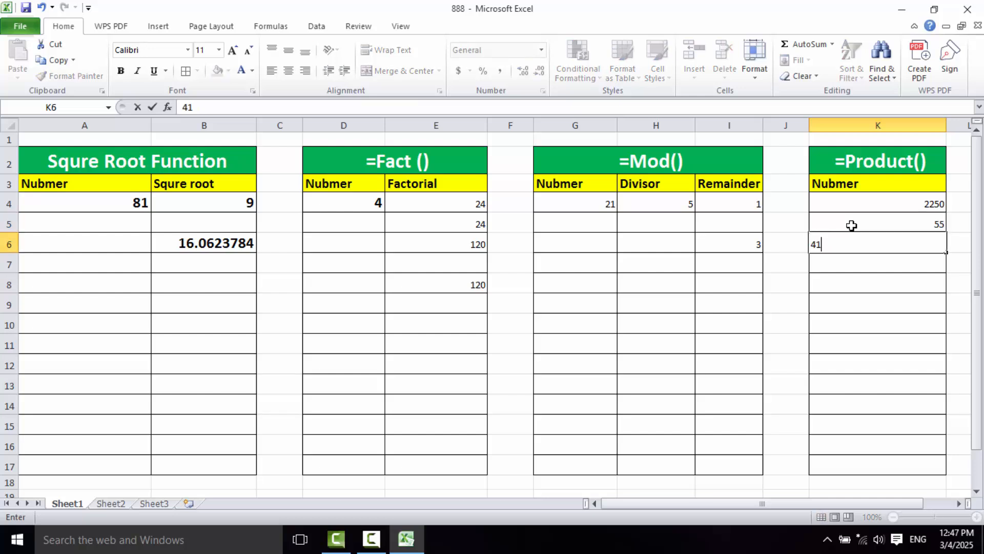
pyautogui.press('Return')
pyautogui.write('25')
pyautogui.press('Return')
pyautogui.write('12')
pyautogui.press('Return')
pyautogui.write('21')
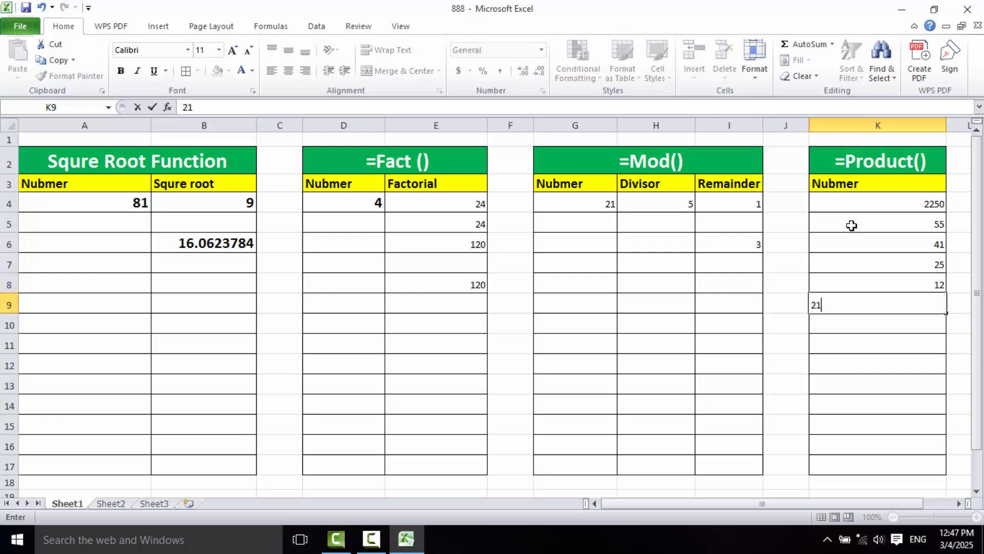
pyautogui.press('Return')
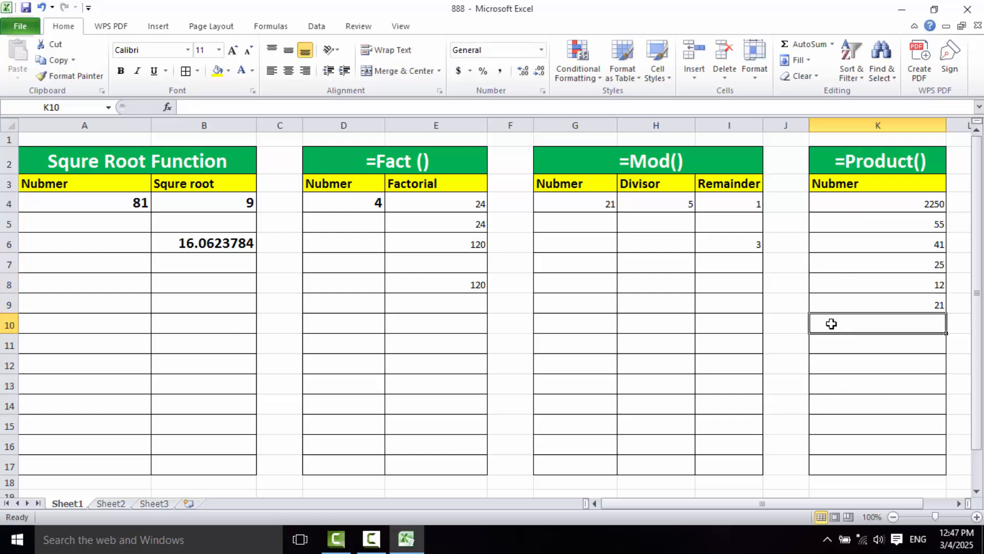
# Step: Multiply the range of numbers above cell K10 by entering the formula =PRODUCT(K5:K9) there
pyautogui.write('=')
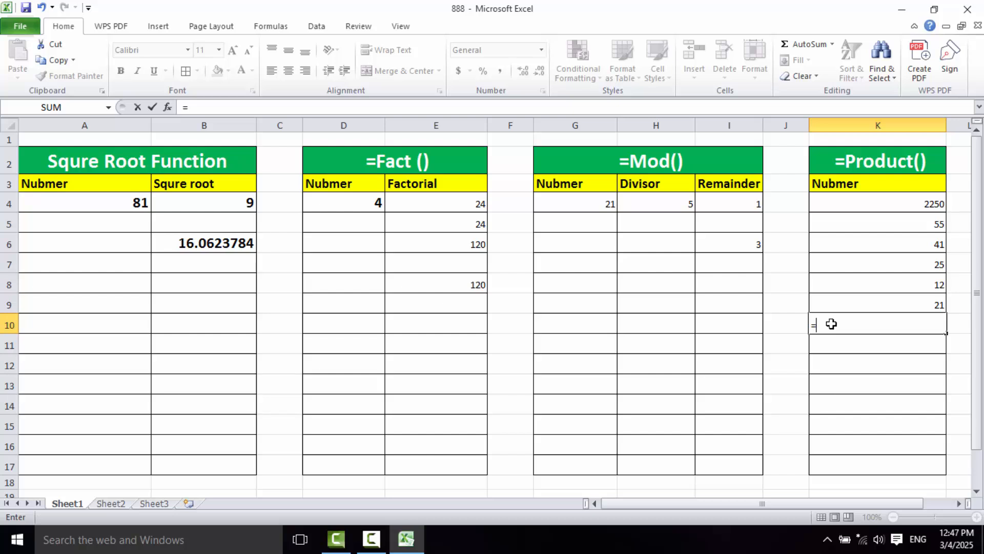
pyautogui.write('PROD')
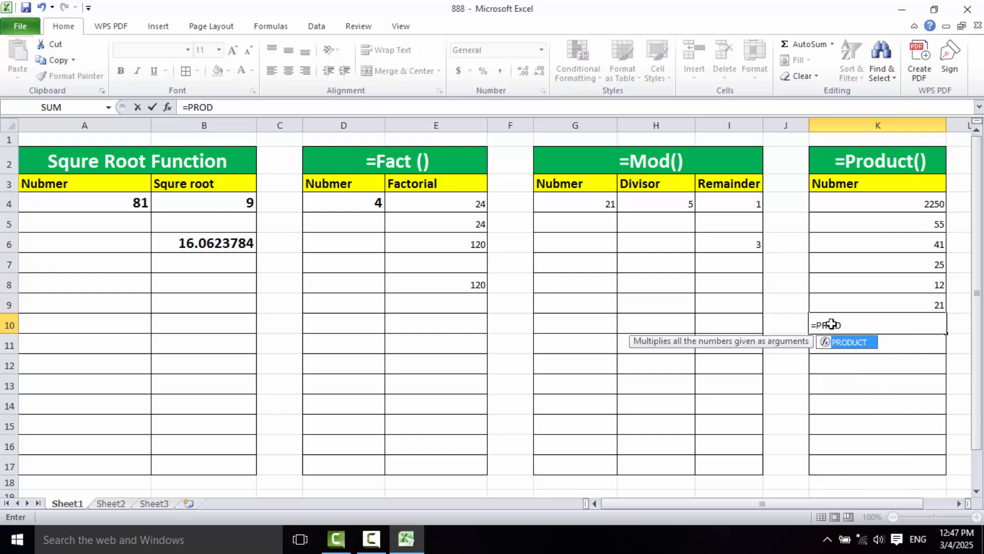
pyautogui.press('Tab')
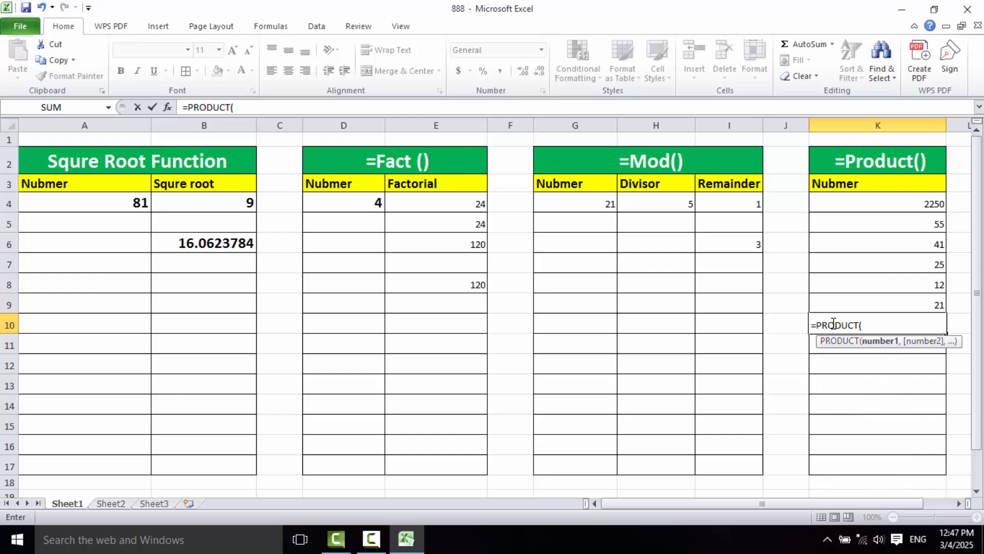
pyautogui.moveTo(903, 227); pyautogui.dragTo(901, 306)
pyautogui.click(874, 224)
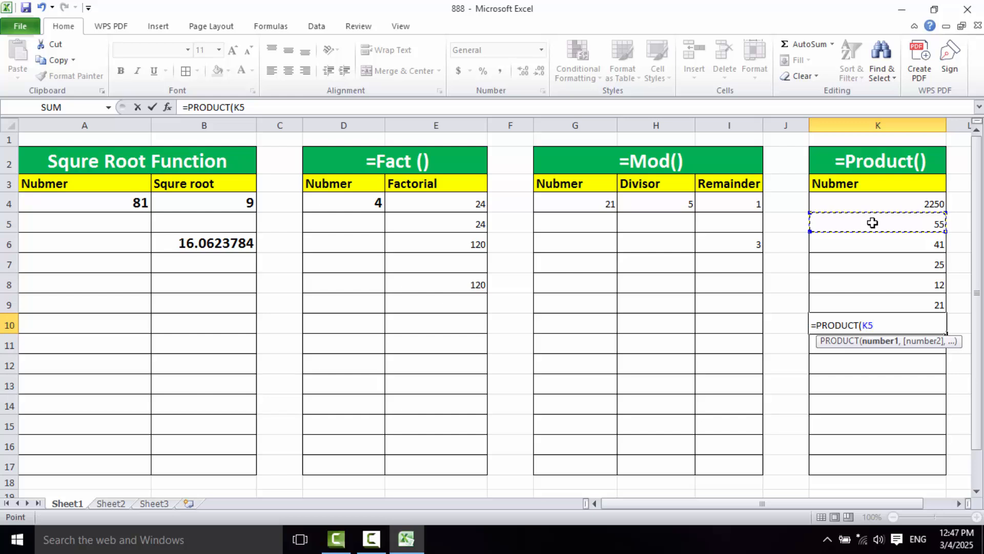
pyautogui.moveTo(873, 230); pyautogui.dragTo(882, 296)
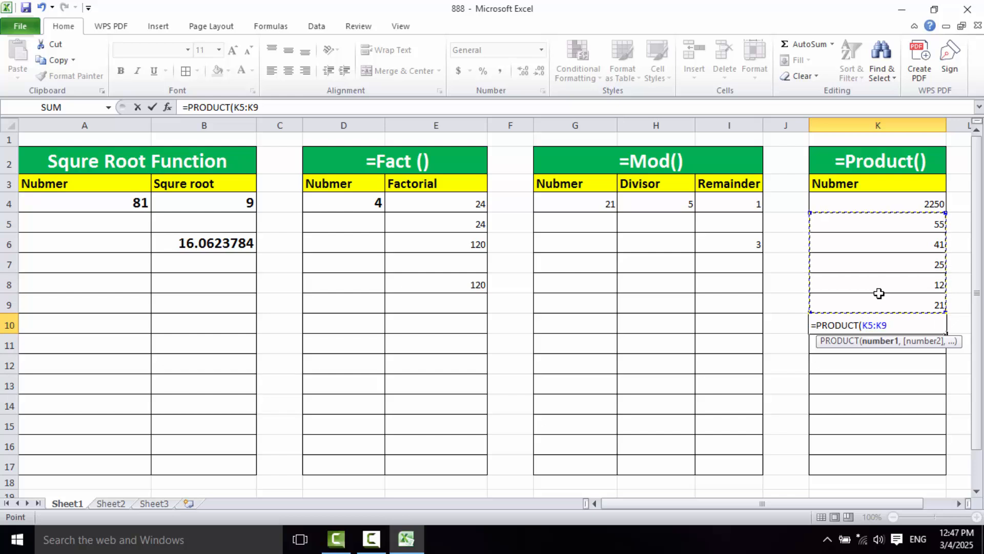
pyautogui.write(')')
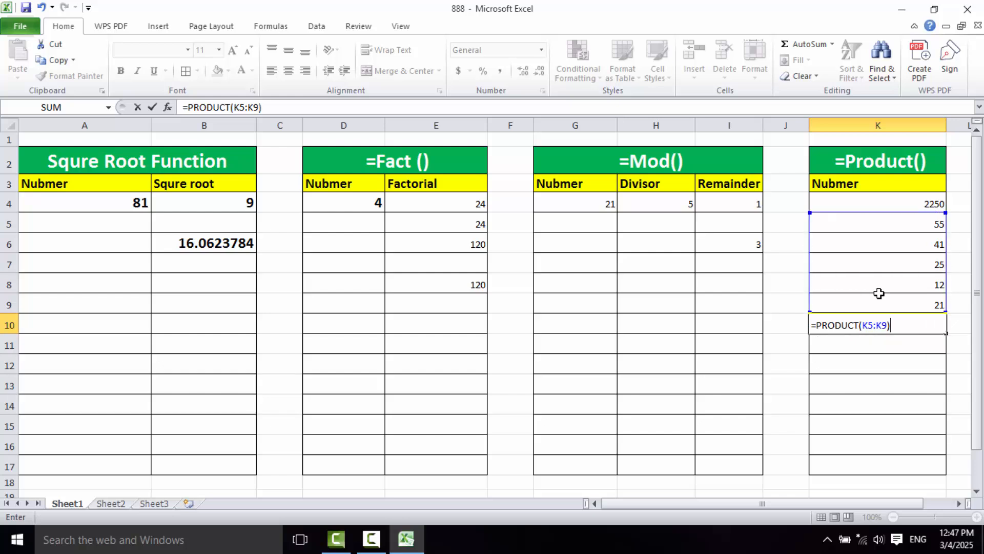
pyautogui.press('Return')
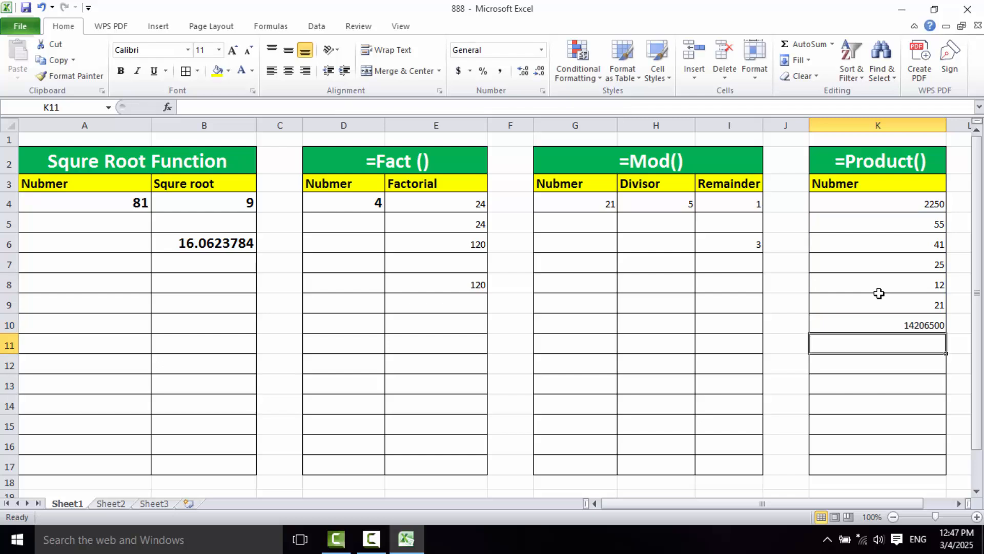
pyautogui.click(857, 320)
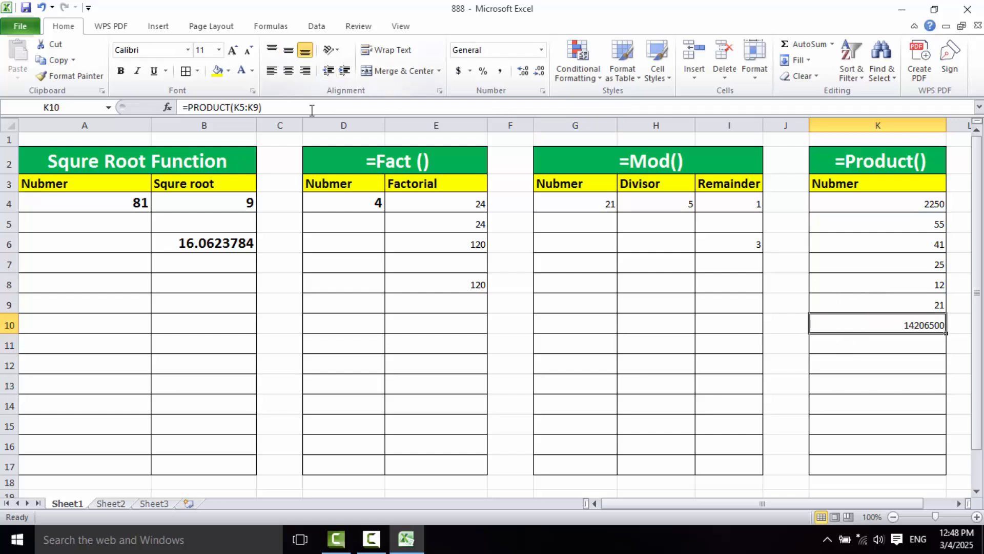
# Step: Multiply three non-adjacent cells of the Product table by entering the formula =PRODUCT(K4,K6,K8) in cell K12
pyautogui.click(825, 362)
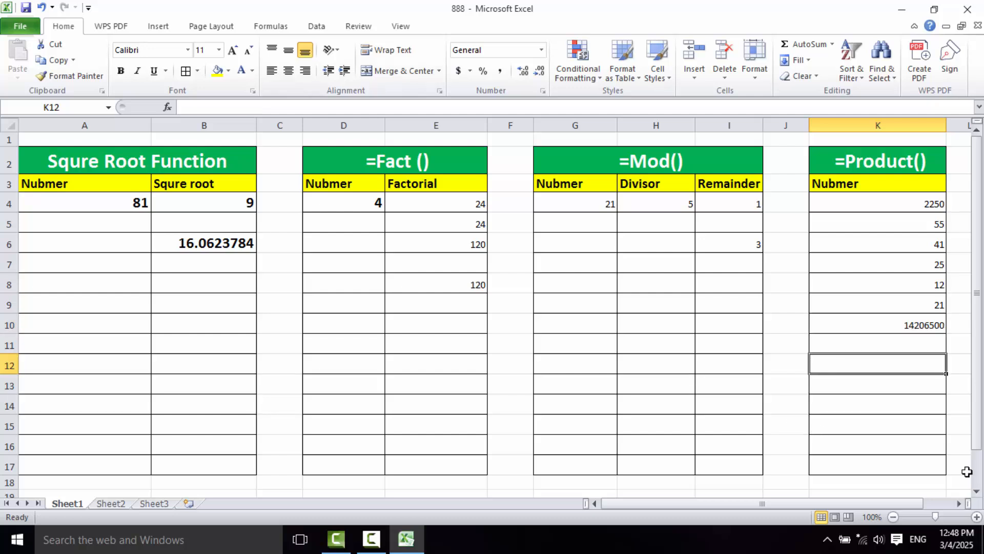
pyautogui.write('=')
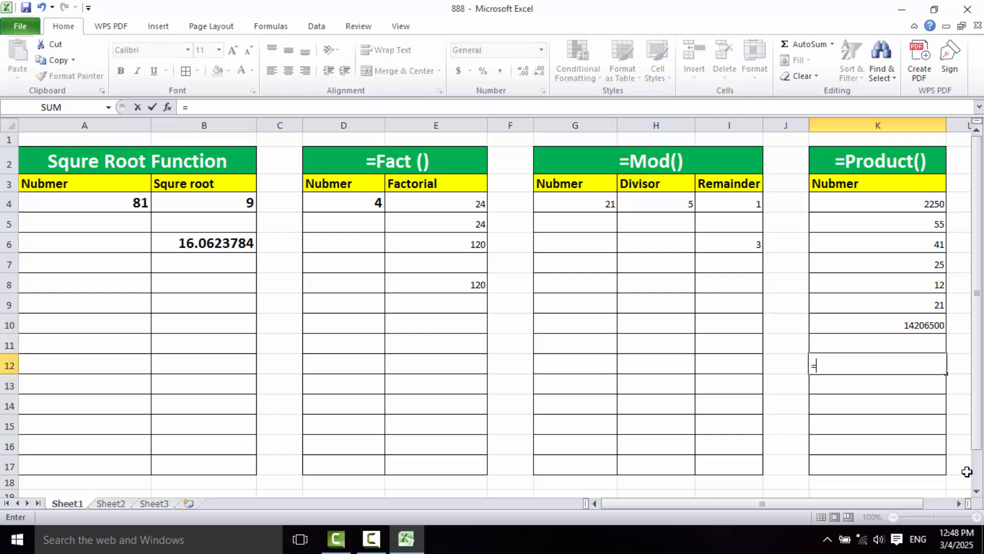
pyautogui.write('PROD')
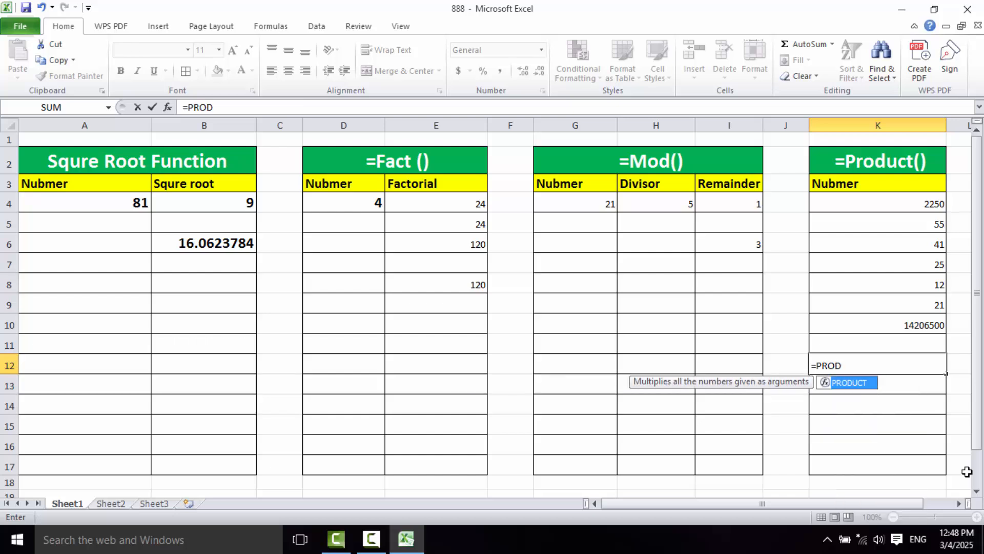
pyautogui.press('Tab')
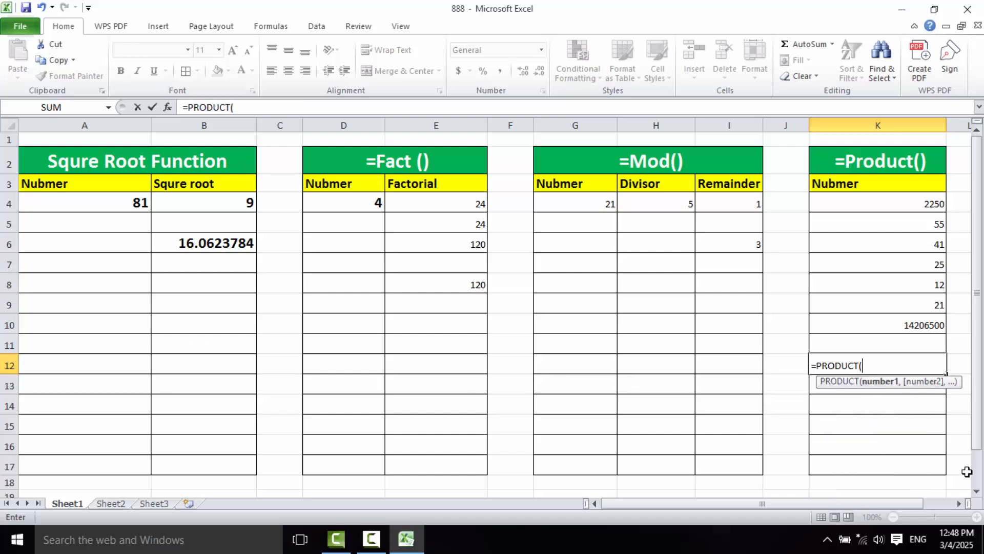
pyautogui.click(892, 203)
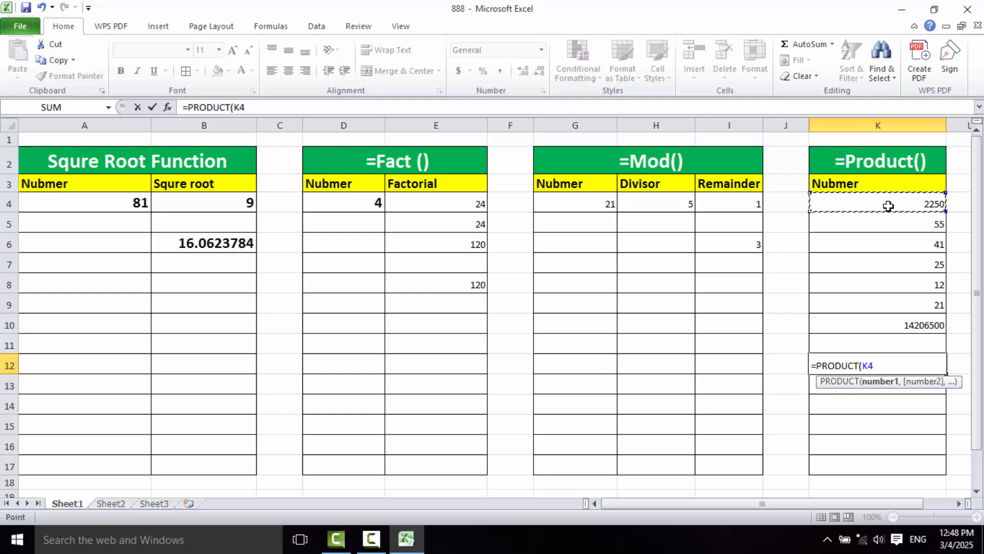
pyautogui.press('BackSpace')
pyautogui.press('BackSpace')
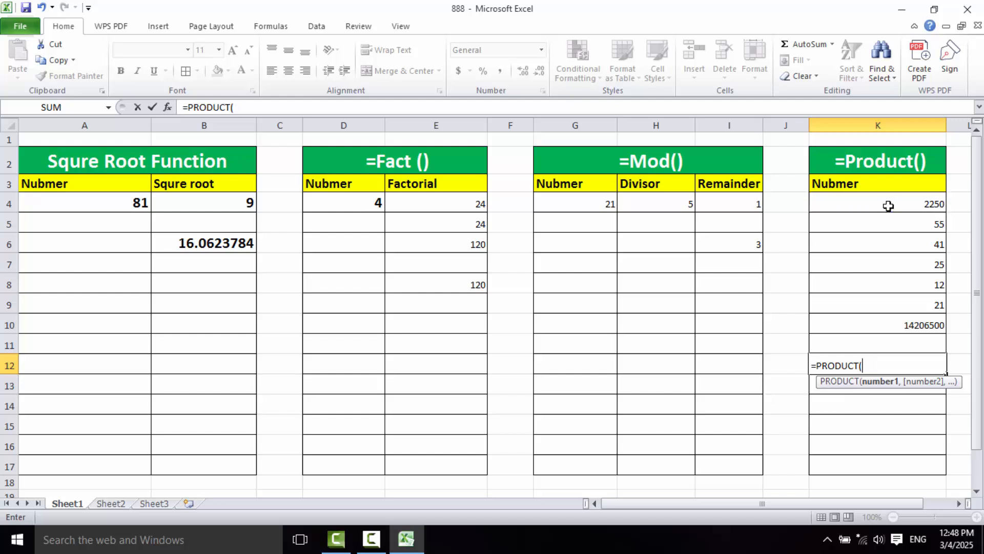
pyautogui.write('K')
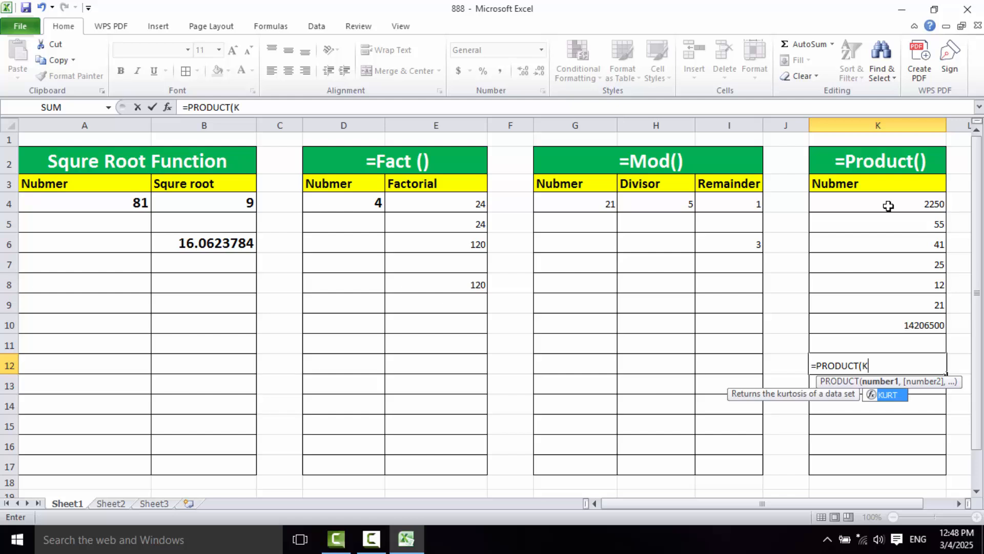
pyautogui.write('4')
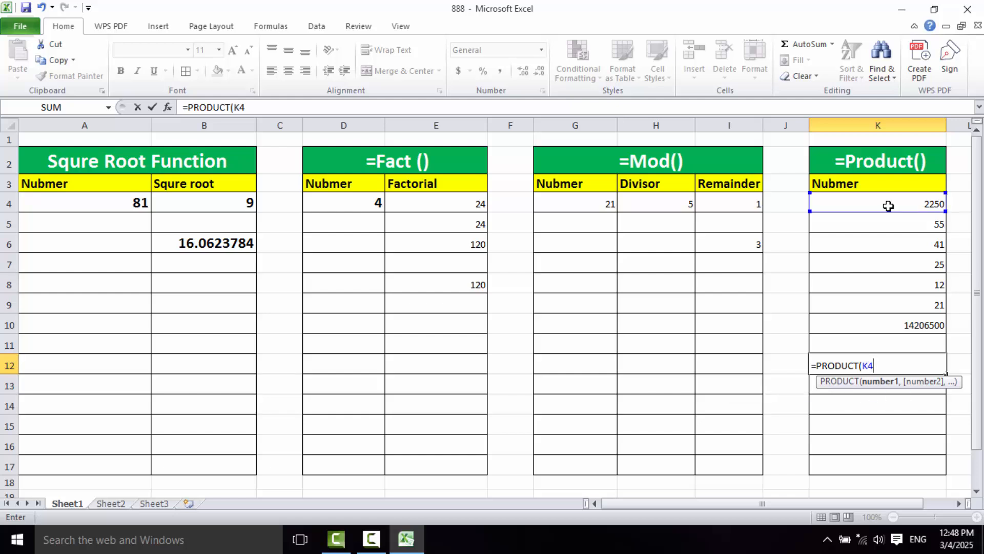
pyautogui.write(',')
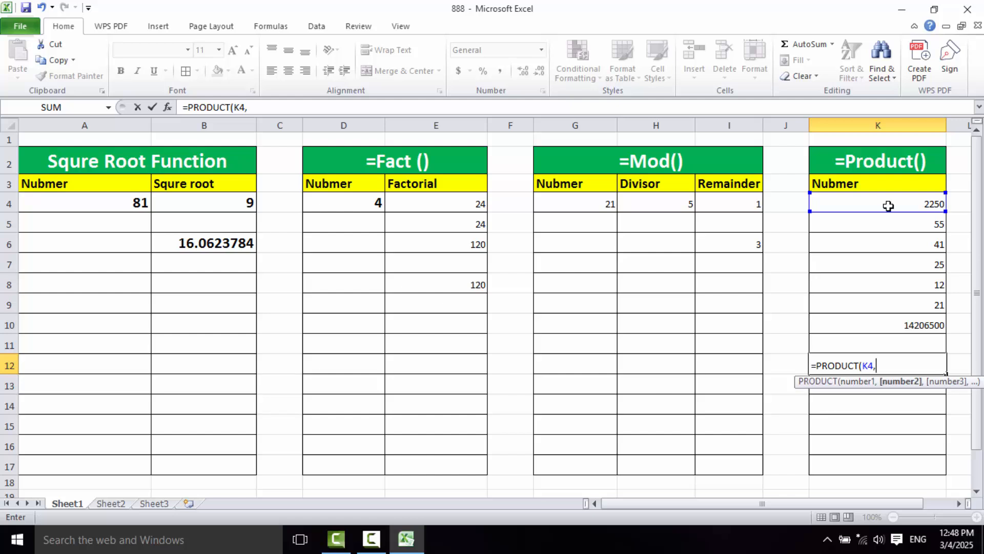
pyautogui.click(892, 243)
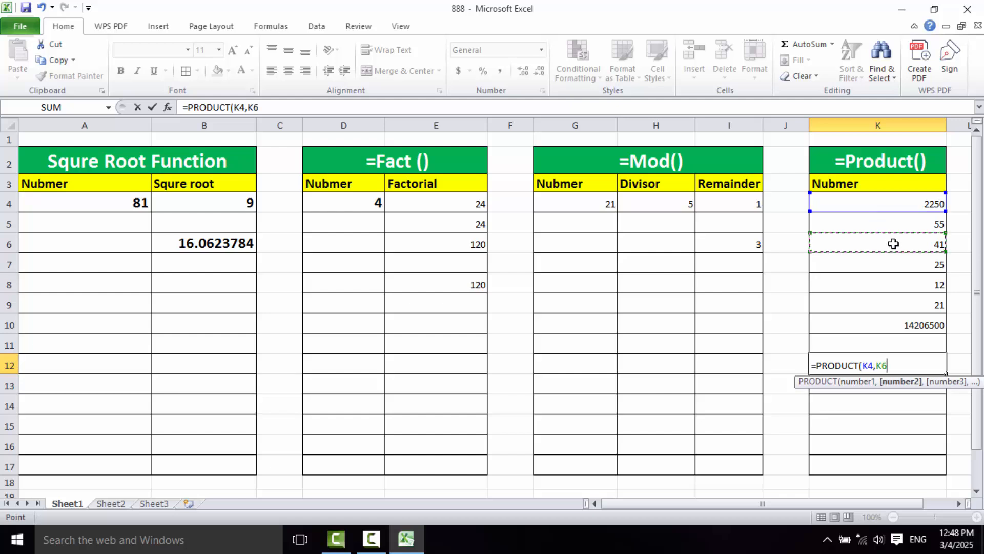
pyautogui.write(',')
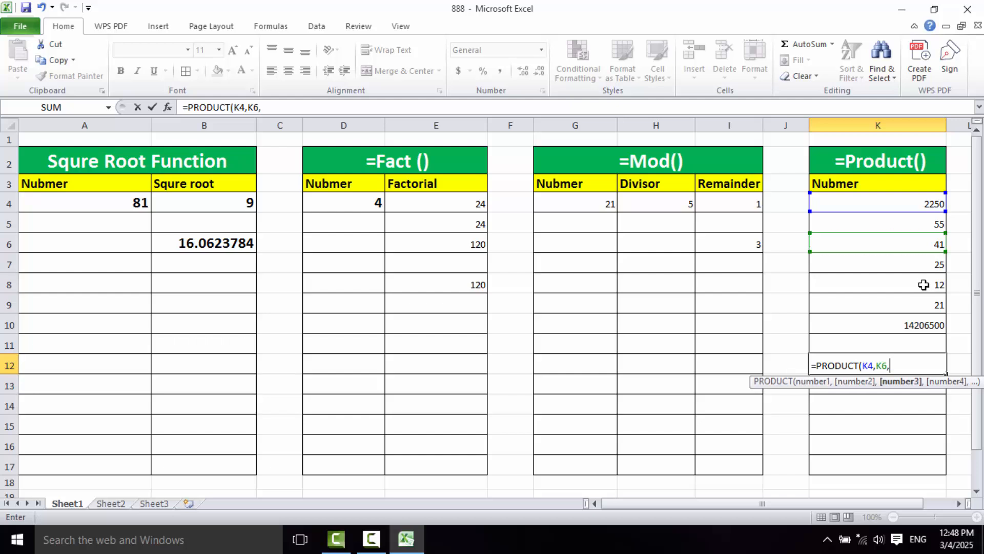
pyautogui.click(917, 287)
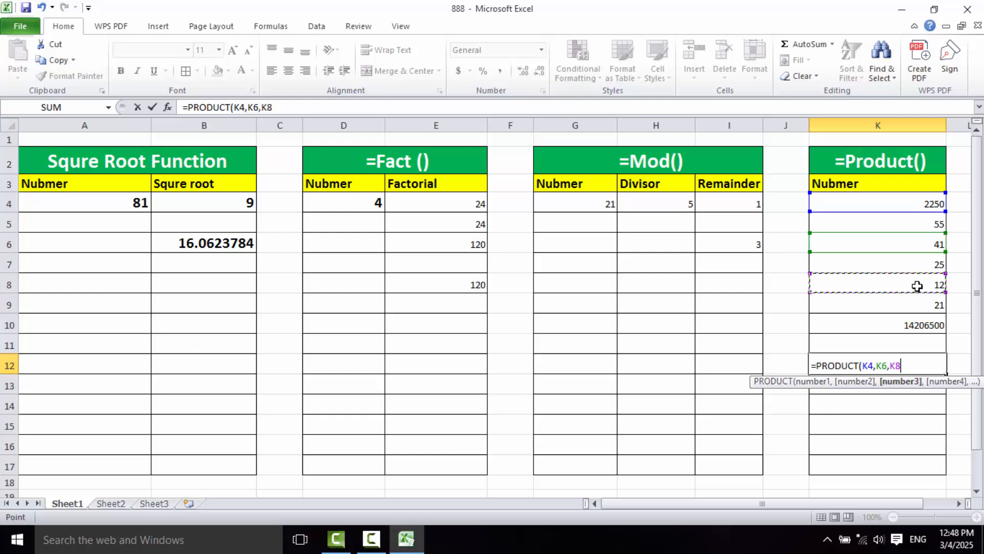
pyautogui.write(')')
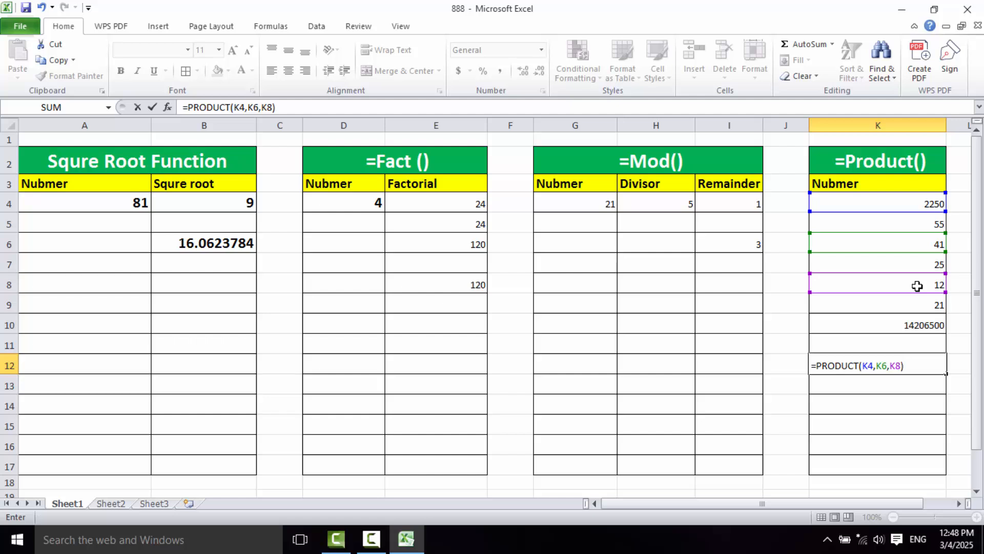
pyautogui.press('Return')
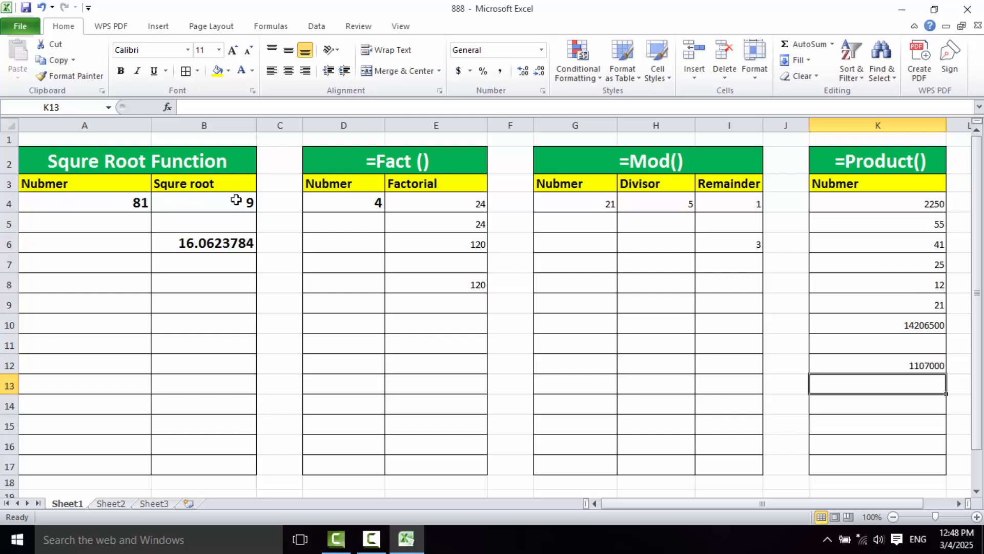
pyautogui.click(446, 205)
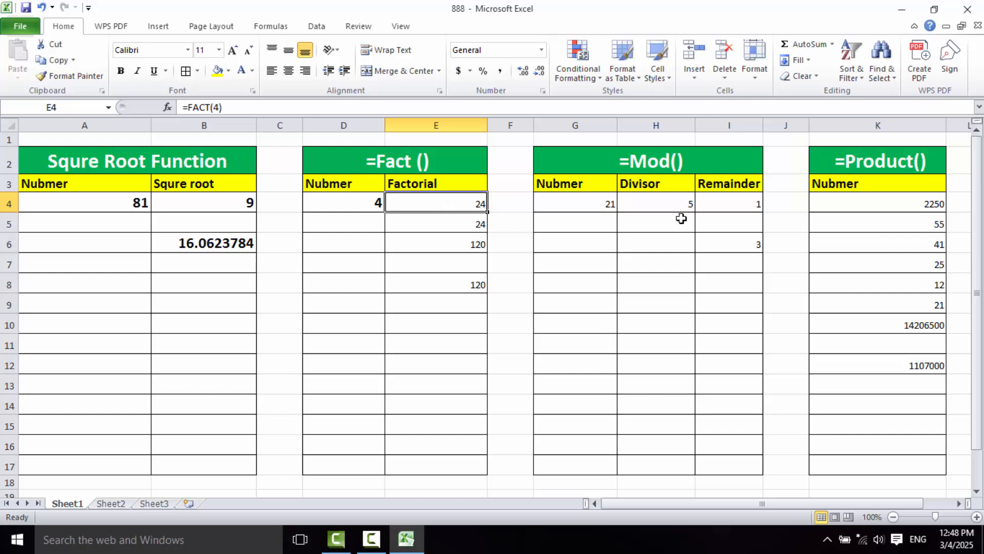
pyautogui.click(732, 204)
pyautogui.click(910, 208)
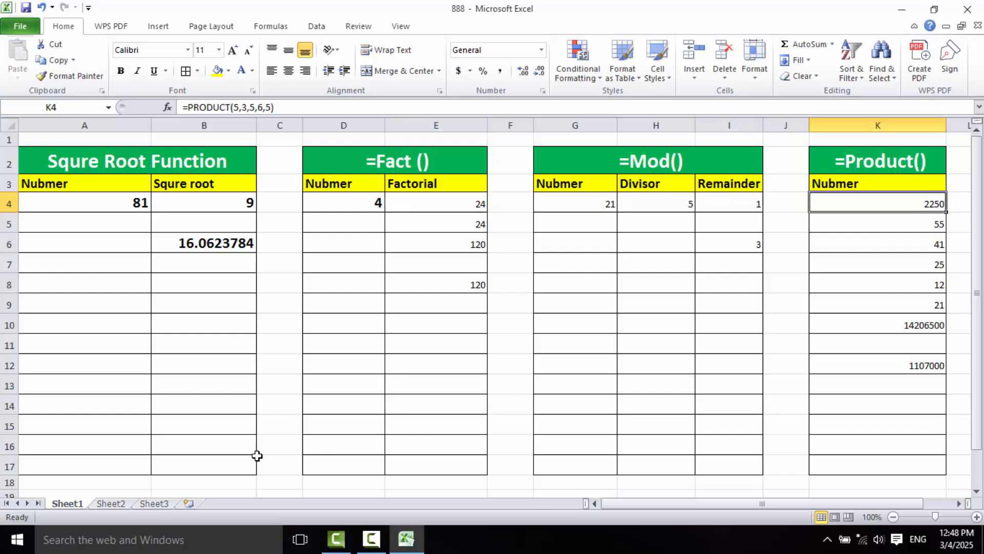
# Step: On Sheet2, raise a directly entered number to a power in cell C4 of the Power table with =POWER(5,2)
pyautogui.click(110, 503)
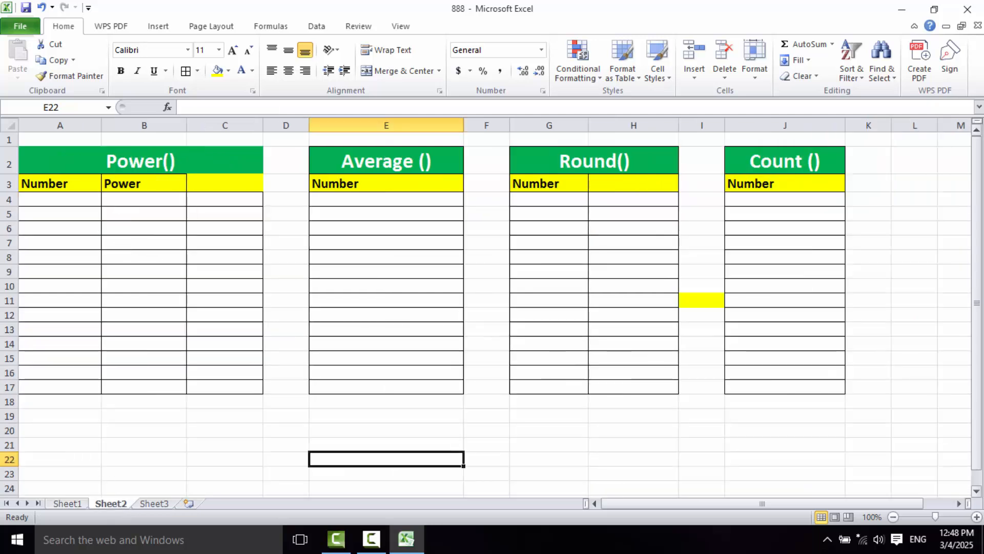
pyautogui.click(66, 204)
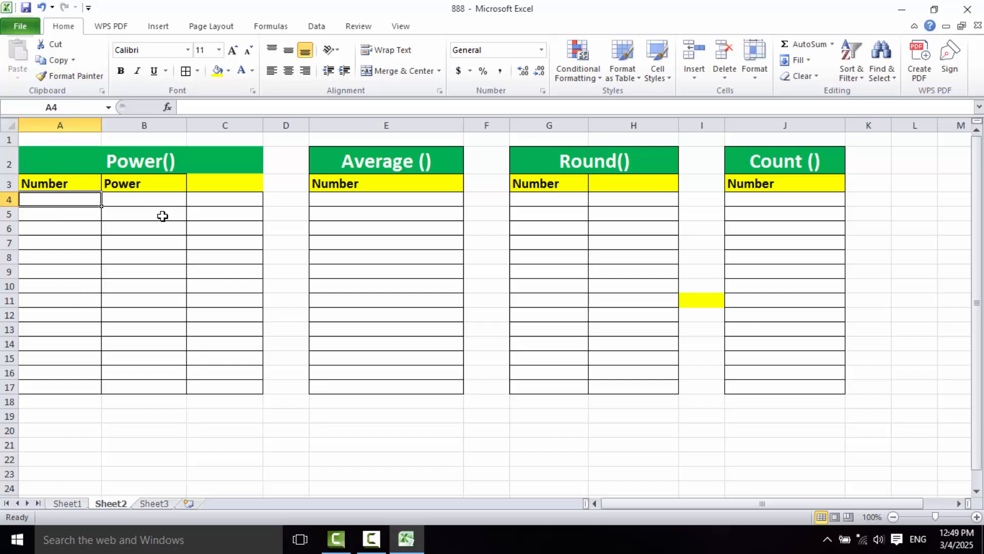
pyautogui.click(205, 204)
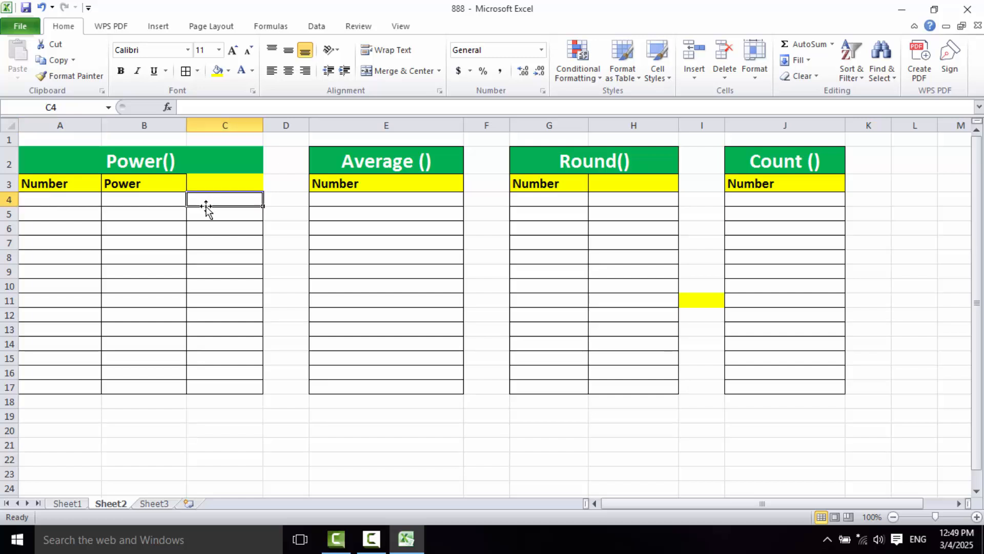
pyautogui.write('=')
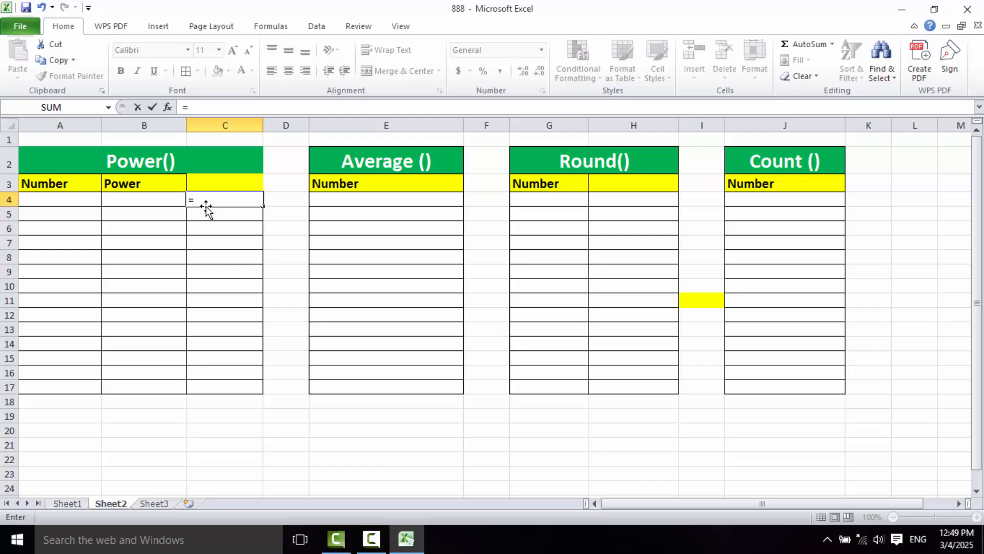
pyautogui.write('PO')
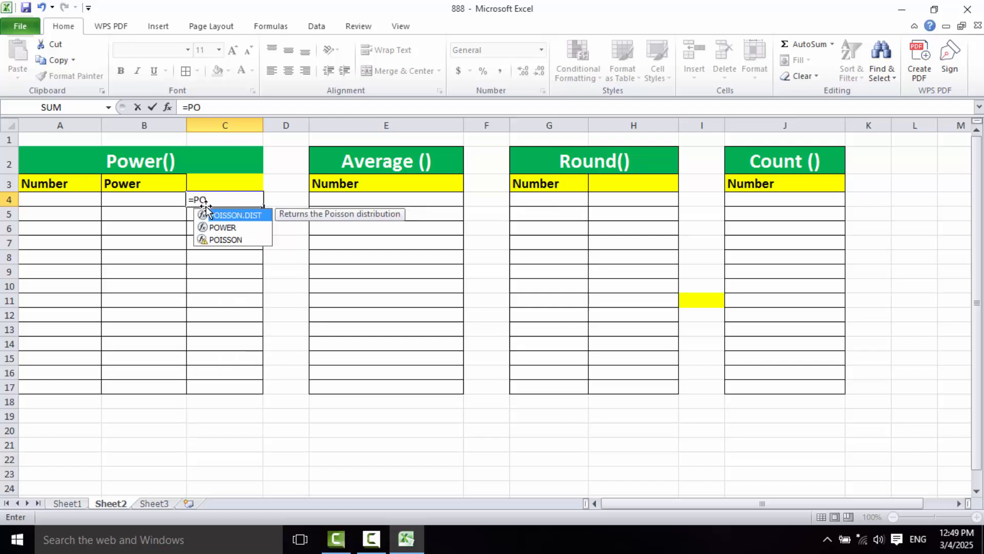
pyautogui.write('WER')
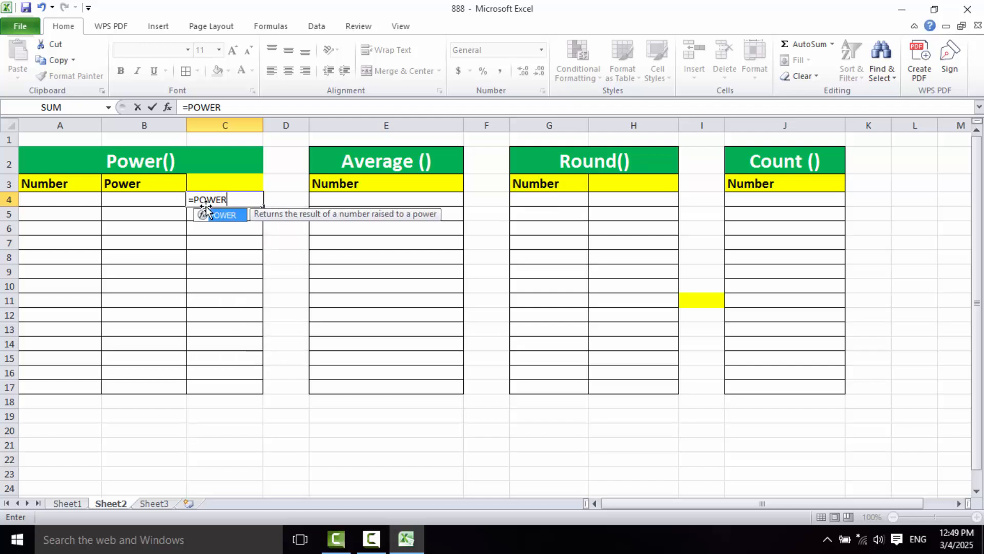
pyautogui.write('(')
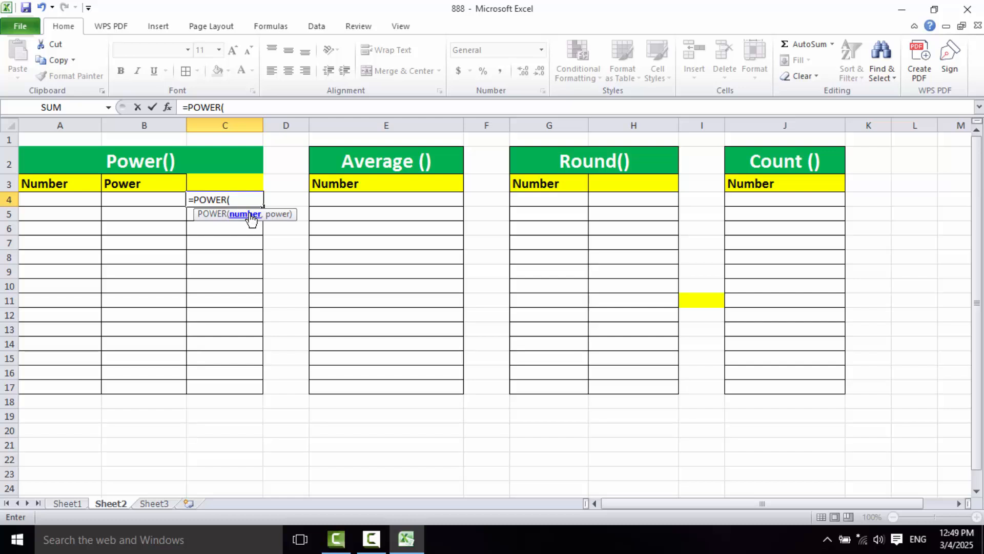
pyautogui.write('5,')
pyautogui.write('2)')
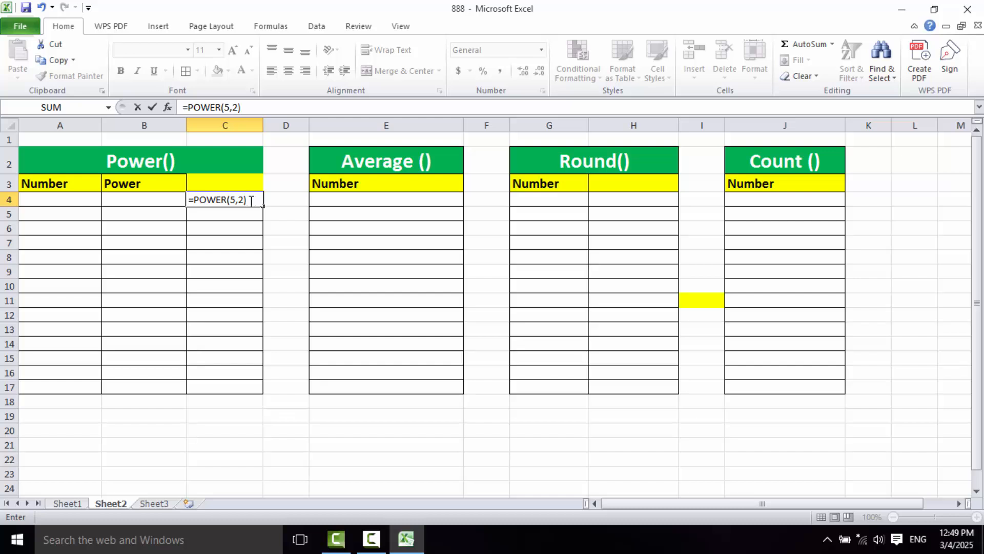
pyautogui.press('Return')
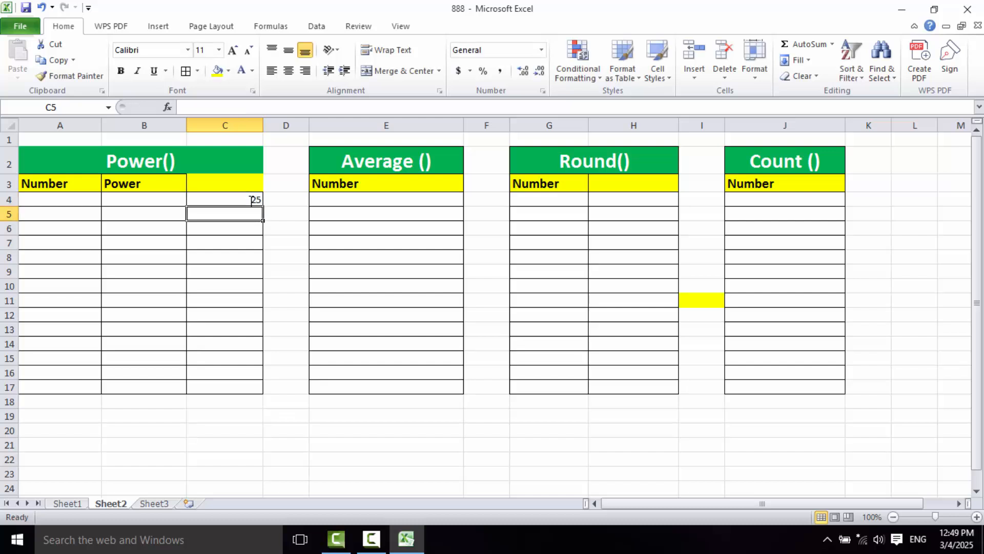
pyautogui.click(231, 202)
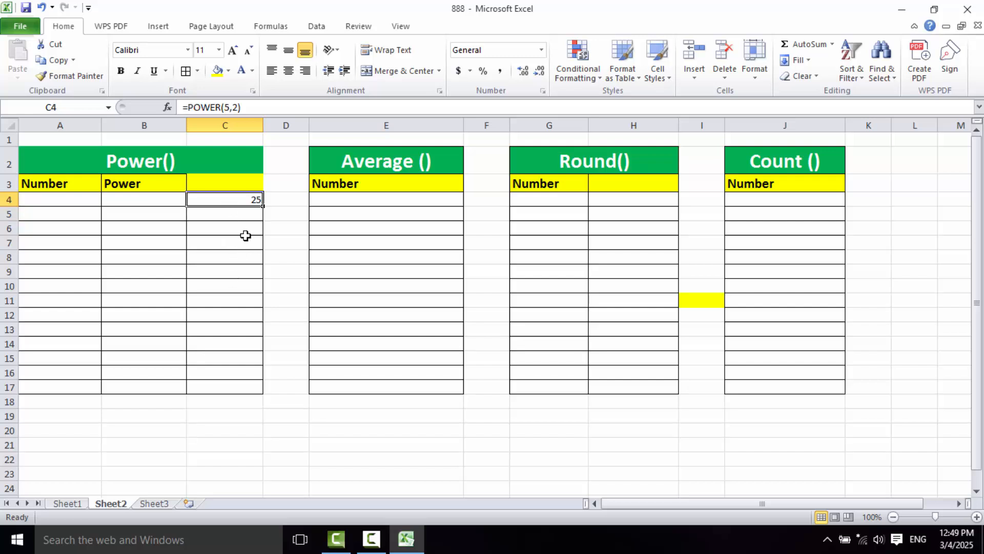
# Step: Enter the number 5 in cell A6 and the power 6 in cell B6 of the Power table
pyautogui.click(67, 227)
pyautogui.write('5')
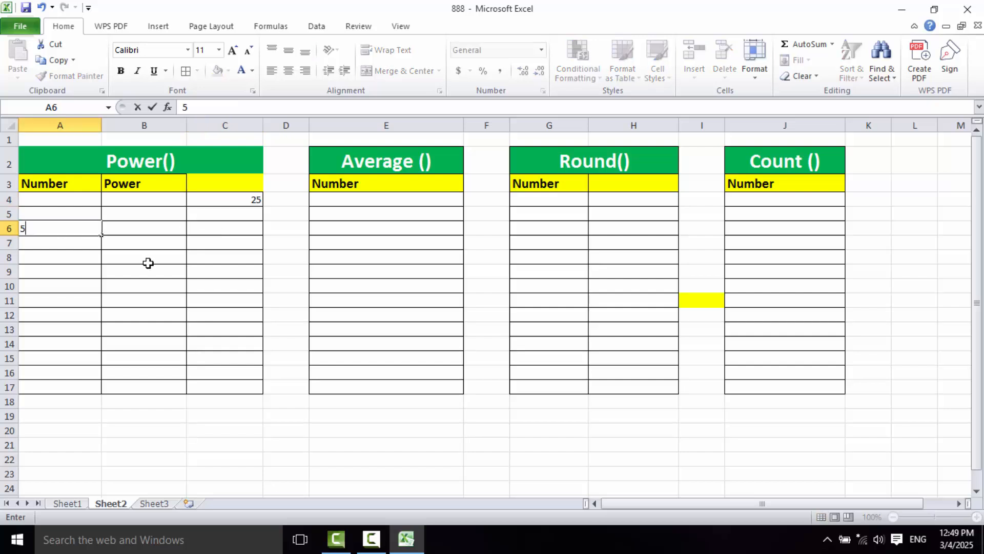
pyautogui.press('Return')
pyautogui.press('Right')
pyautogui.press('Up')
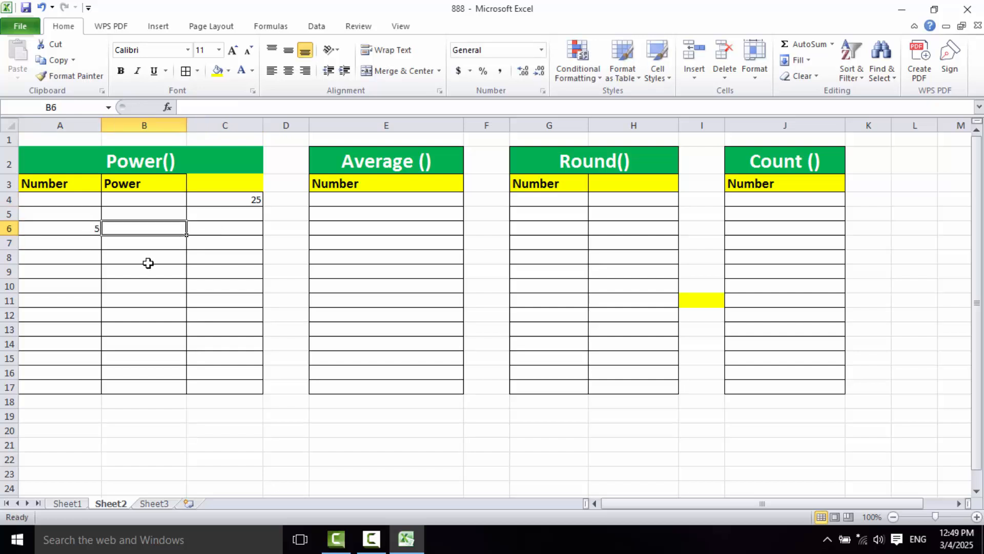
pyautogui.press('Tab')
pyautogui.press('Return')
pyautogui.press('Up')
pyautogui.write('6')
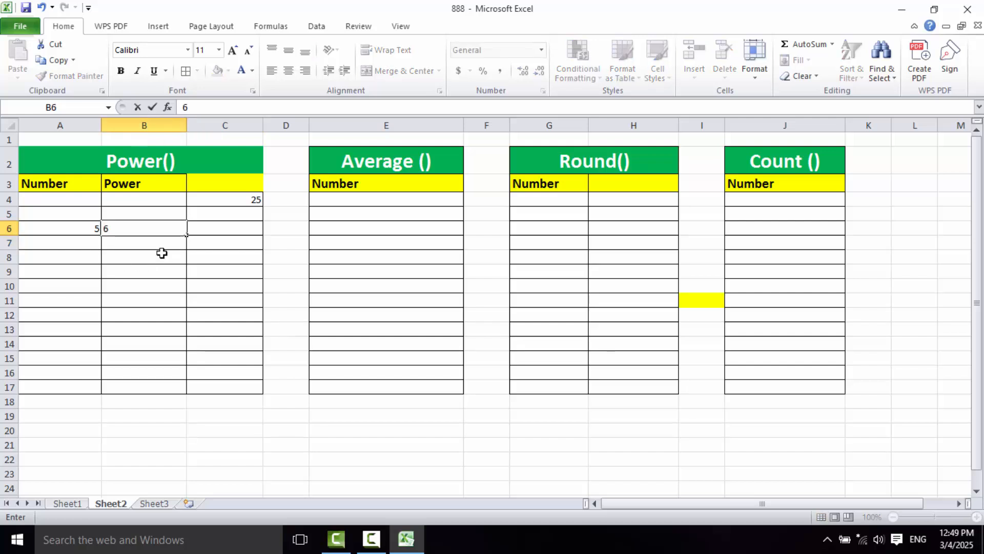
# Step: Raise the number in A6 to the power in B6 by entering =POWER(A6,B6) in cell C6
pyautogui.click(219, 228)
pyautogui.write('=')
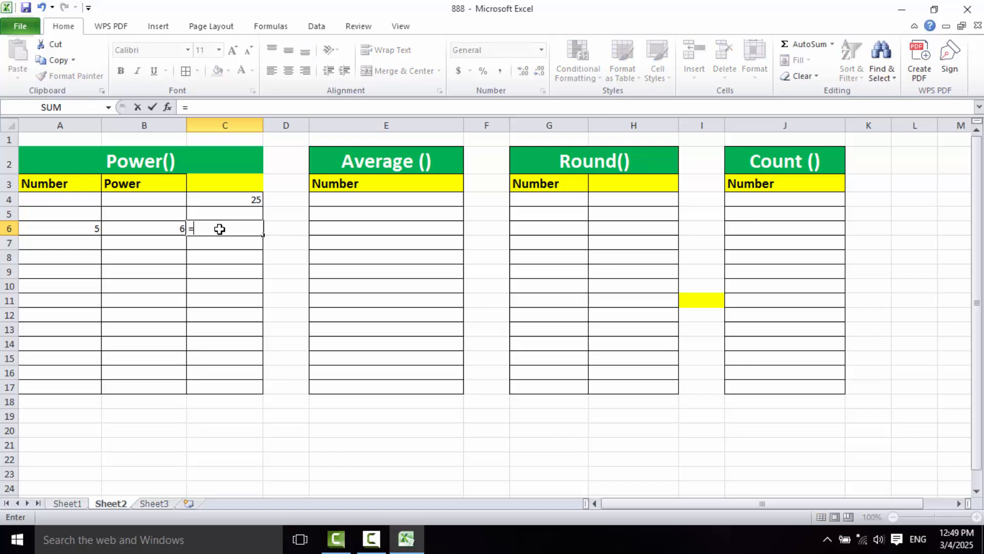
pyautogui.write('POW')
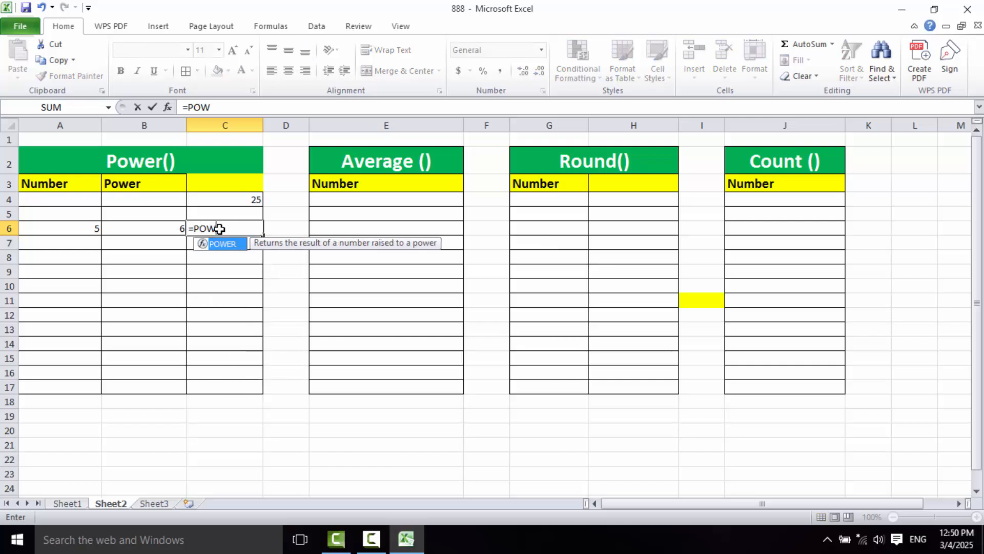
pyautogui.write('ER(')
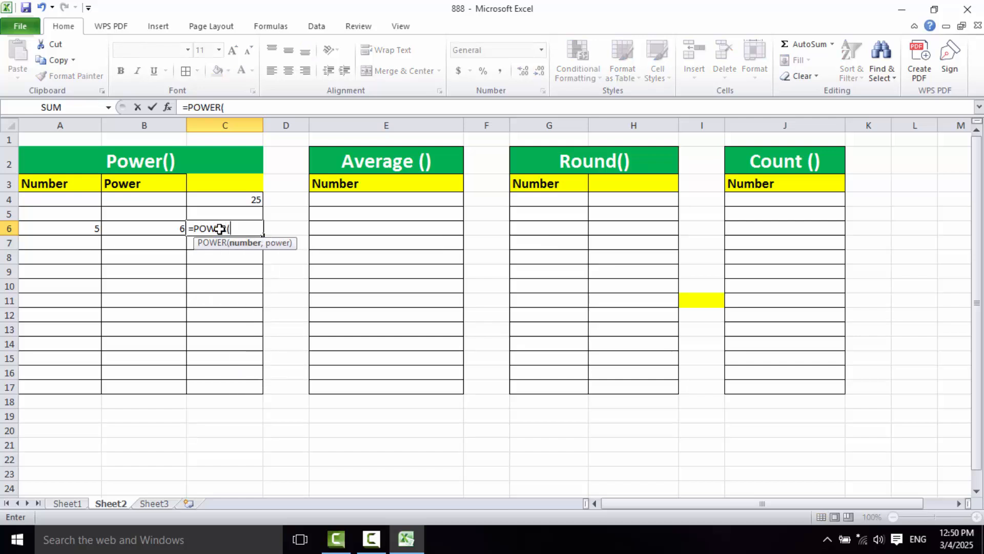
pyautogui.click(75, 229)
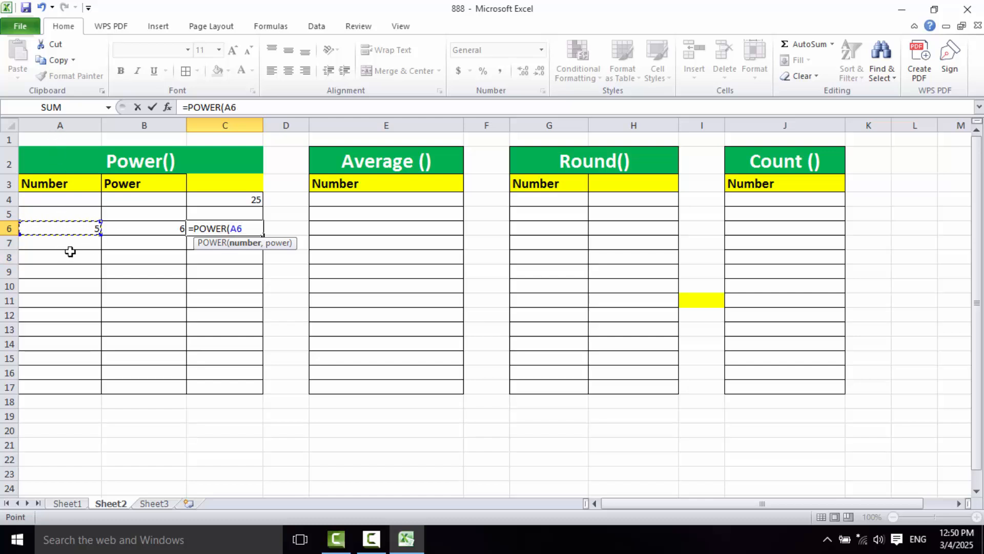
pyautogui.write(',')
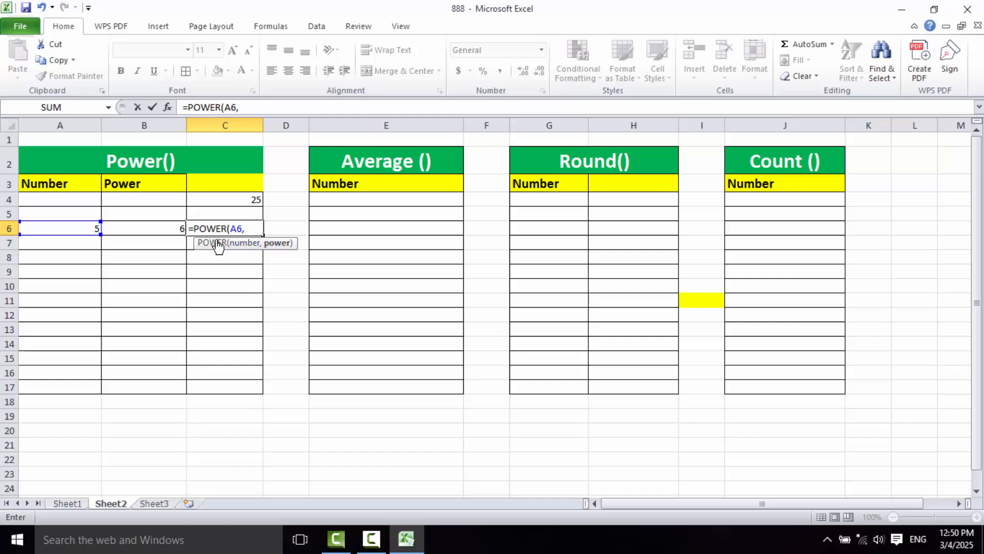
pyautogui.click(165, 225)
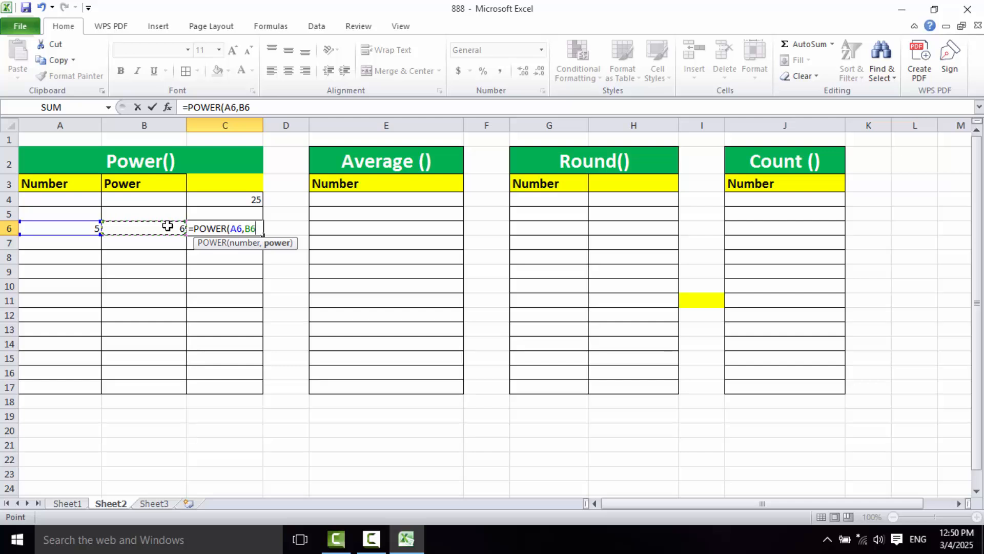
pyautogui.write(')')
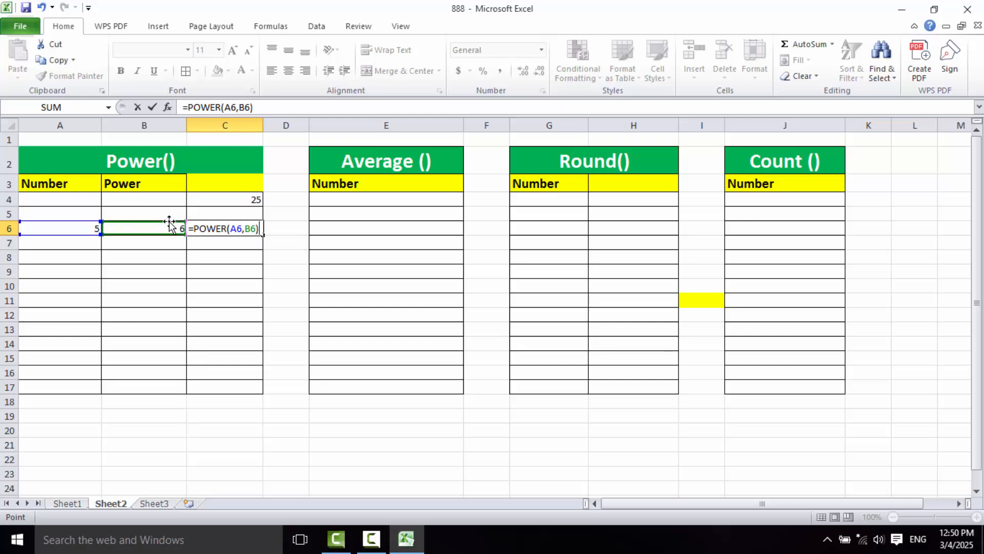
pyautogui.press('Return')
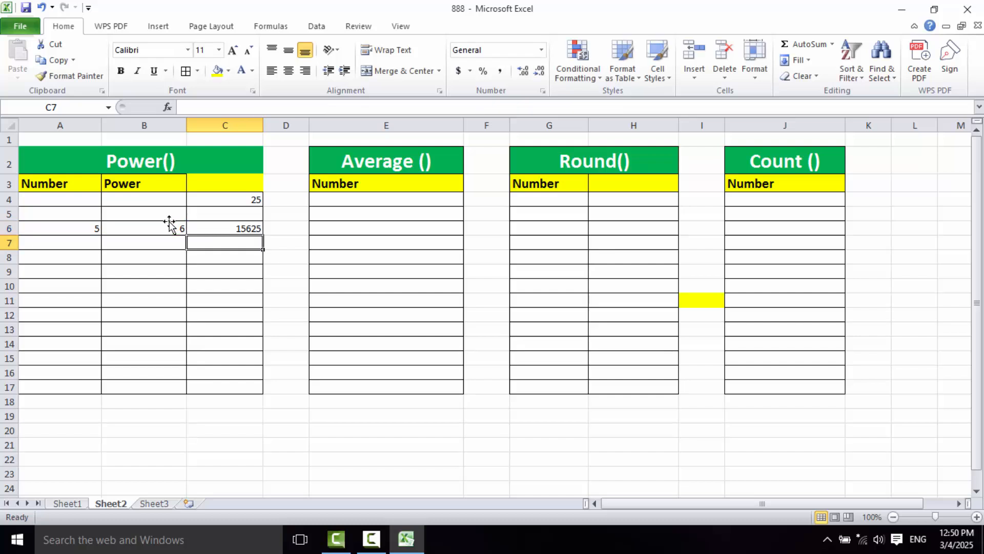
pyautogui.click(208, 226)
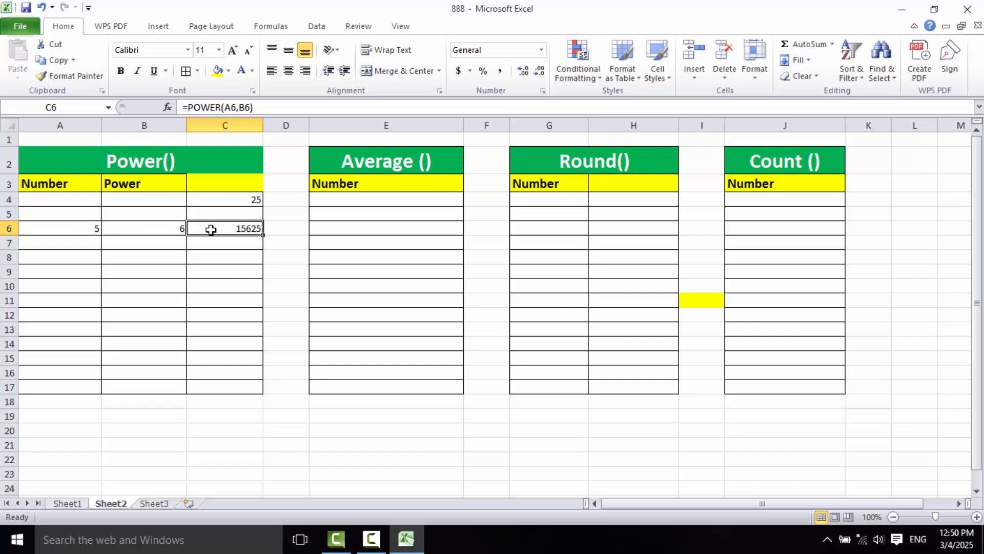
# Step: Average six directly entered numbers in cell E4 of the Average table with =AVERAGE(455,78,98,988,999,5566)
pyautogui.click(352, 200)
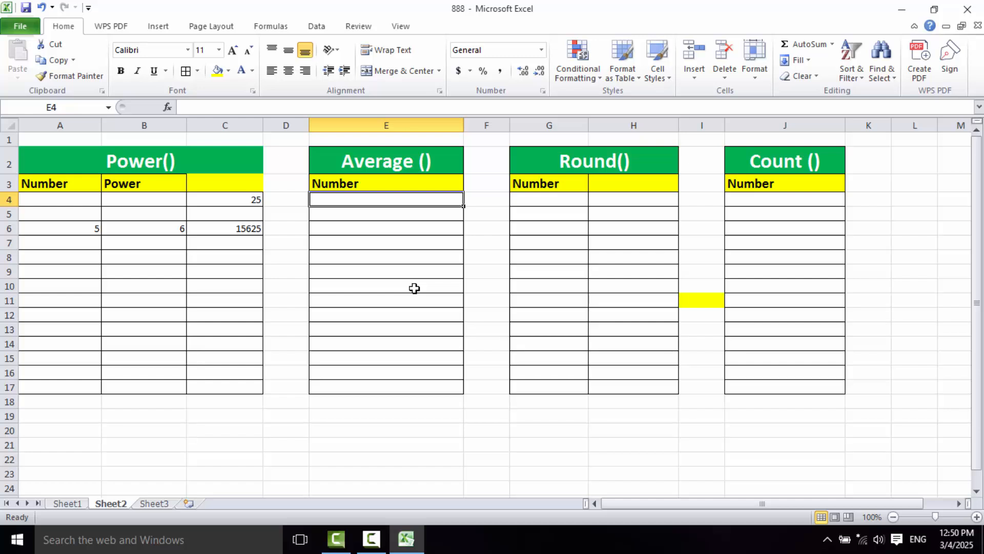
pyautogui.write('=')
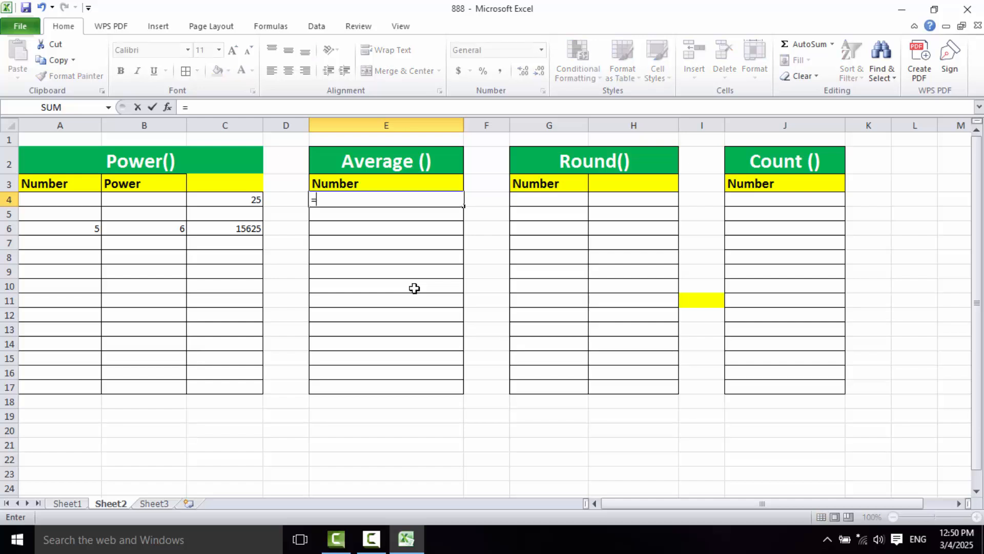
pyautogui.write('AVE')
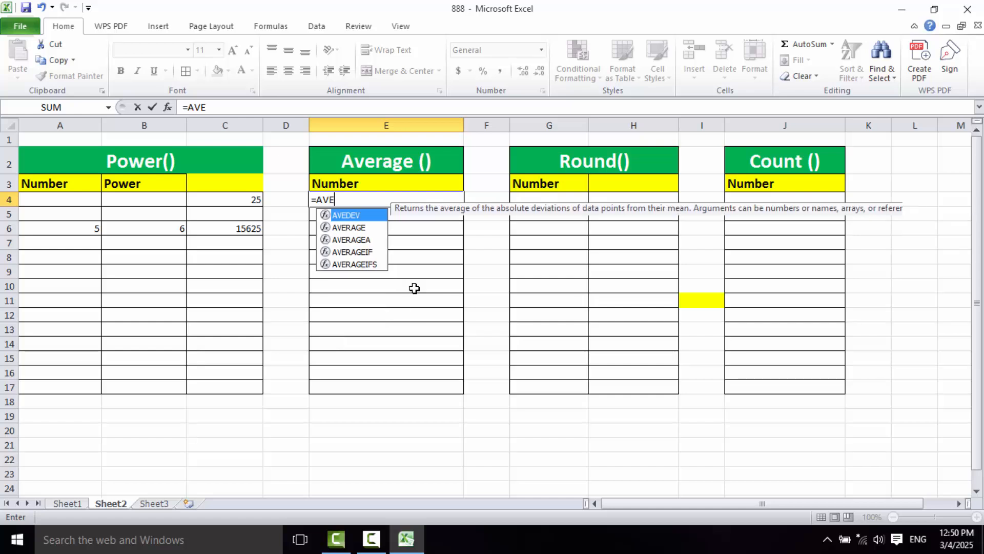
pyautogui.write('RAGE(')
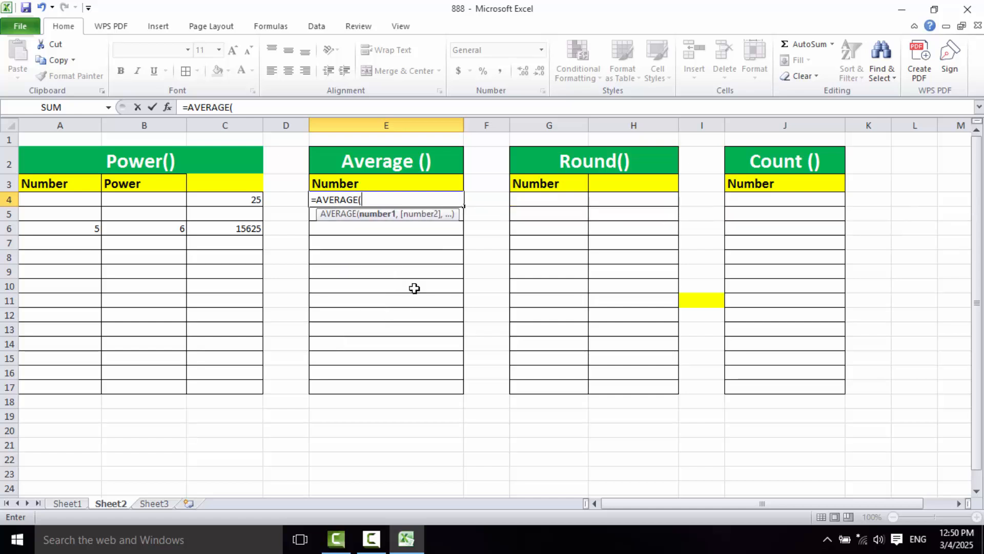
pyautogui.write('455,78,')
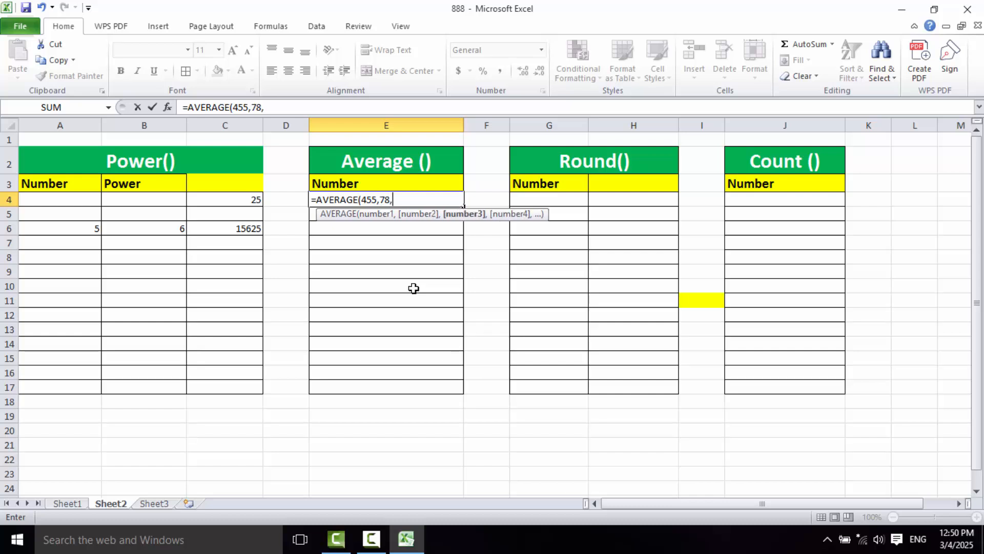
pyautogui.write('98,988')
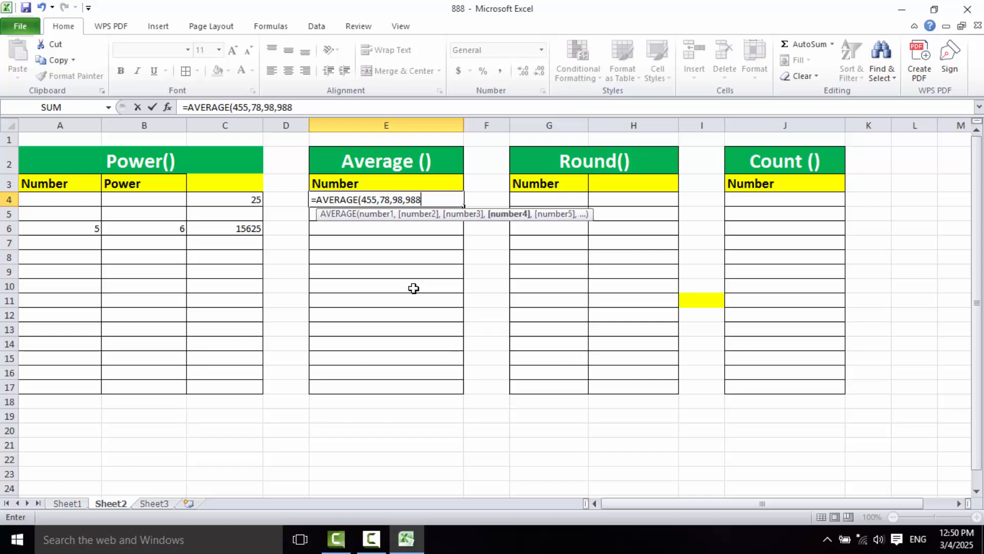
pyautogui.write(',999,')
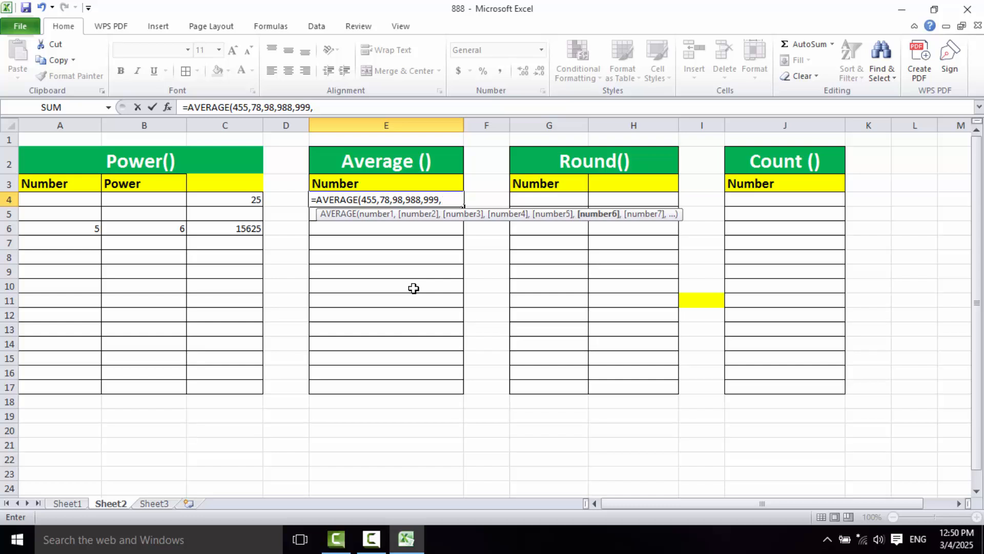
pyautogui.write('5566')
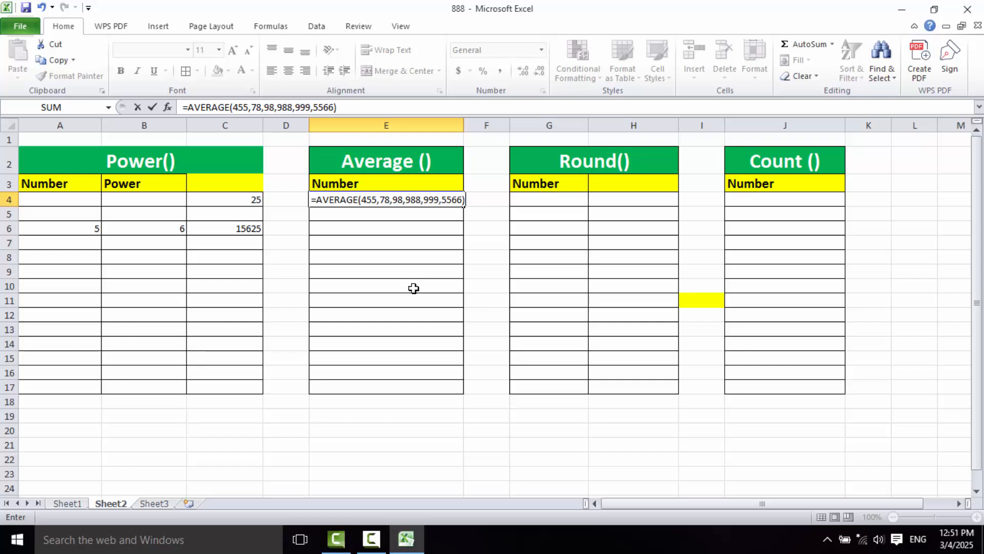
pyautogui.press('Return')
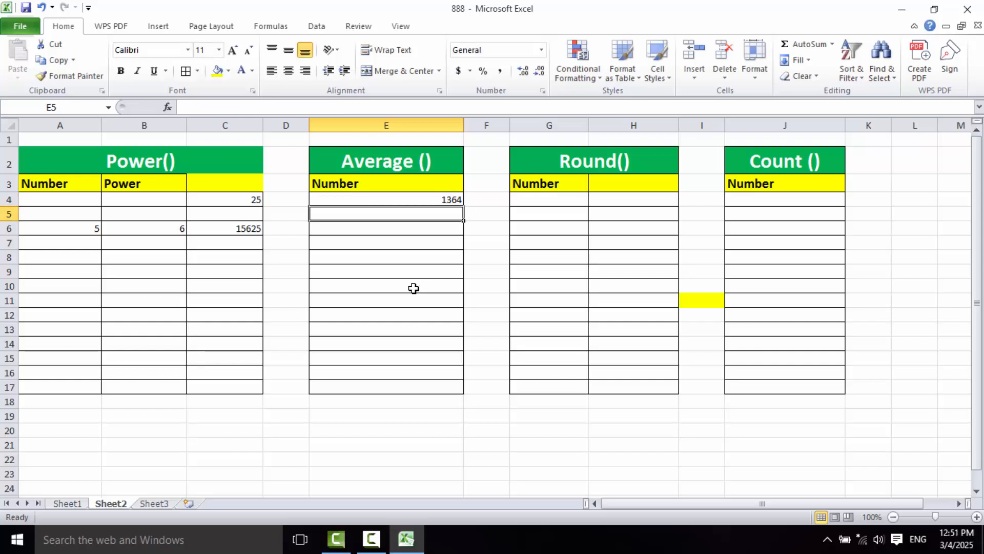
pyautogui.click(428, 203)
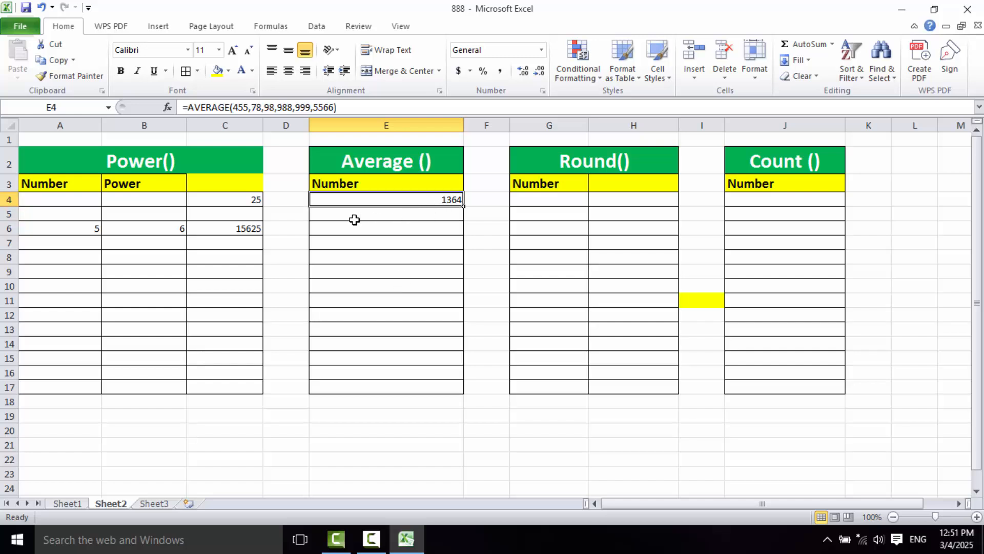
# Step: Fill cells E6 to E12 of the Average table with the numbers 545556, 855, 66, 887, 655, 554 and 6655
pyautogui.click(354, 219)
pyautogui.click(356, 233)
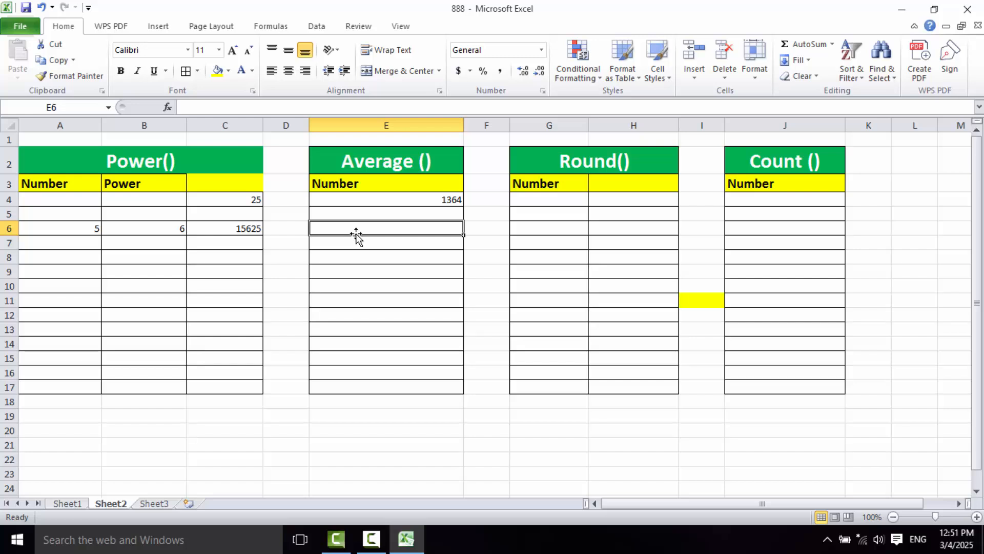
pyautogui.write('545556')
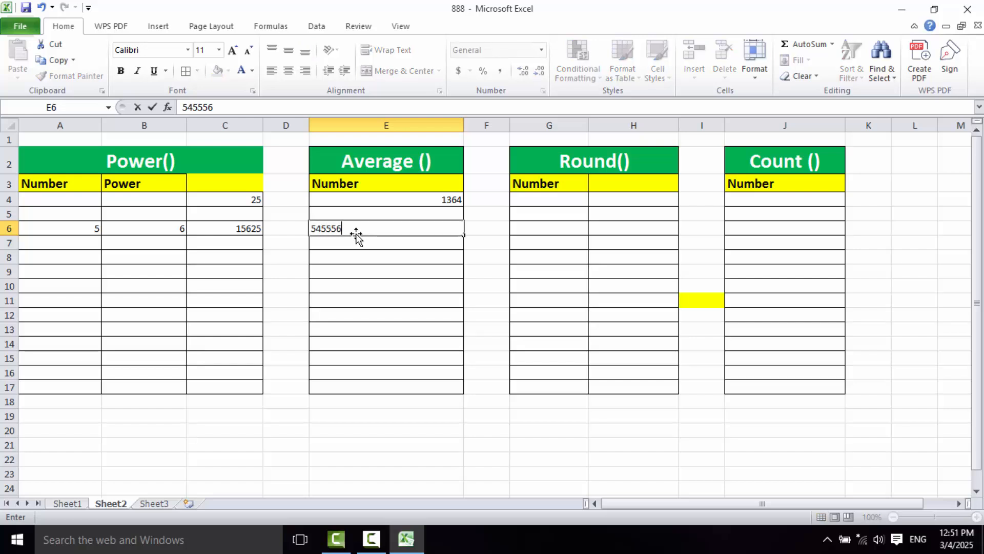
pyautogui.press('Return')
pyautogui.write('855')
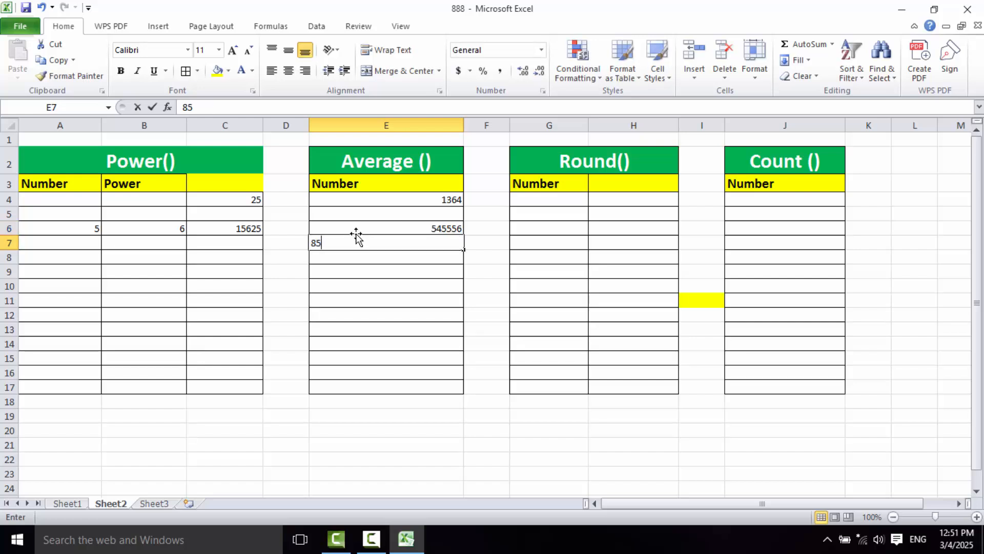
pyautogui.press('Return')
pyautogui.write('=66')
pyautogui.press('Return')
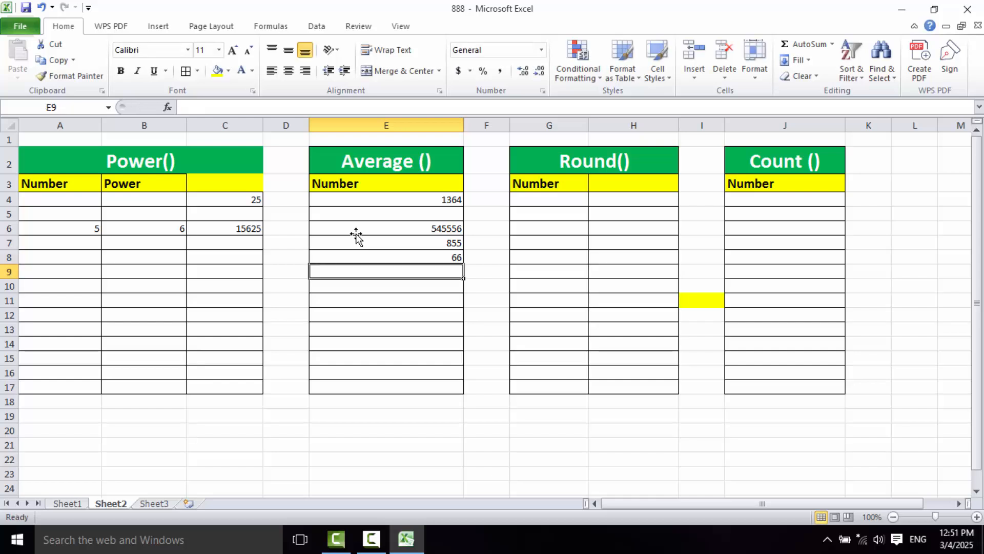
pyautogui.write('887')
pyautogui.press('Return')
pyautogui.write('655')
pyautogui.press('Return')
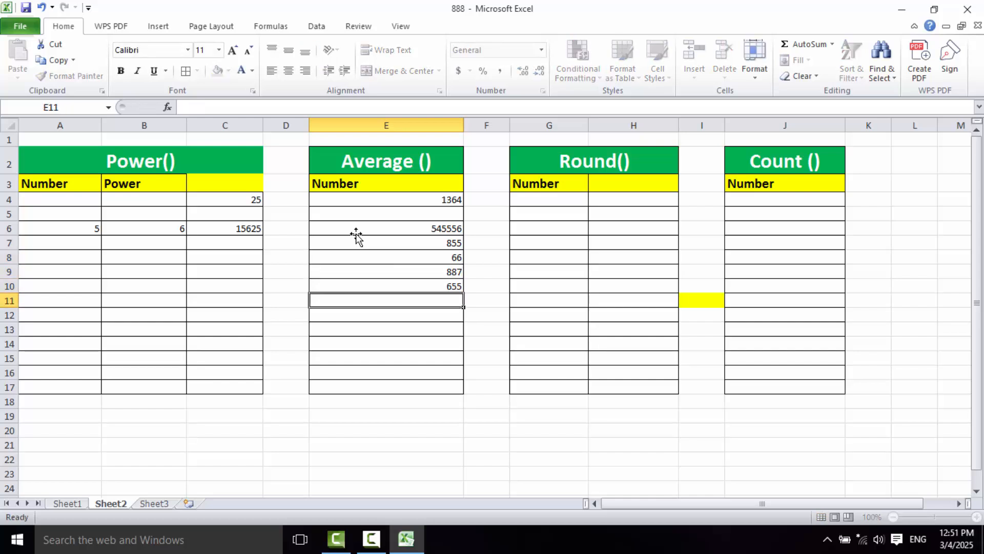
pyautogui.write('554')
pyautogui.press('Return')
pyautogui.write('665')
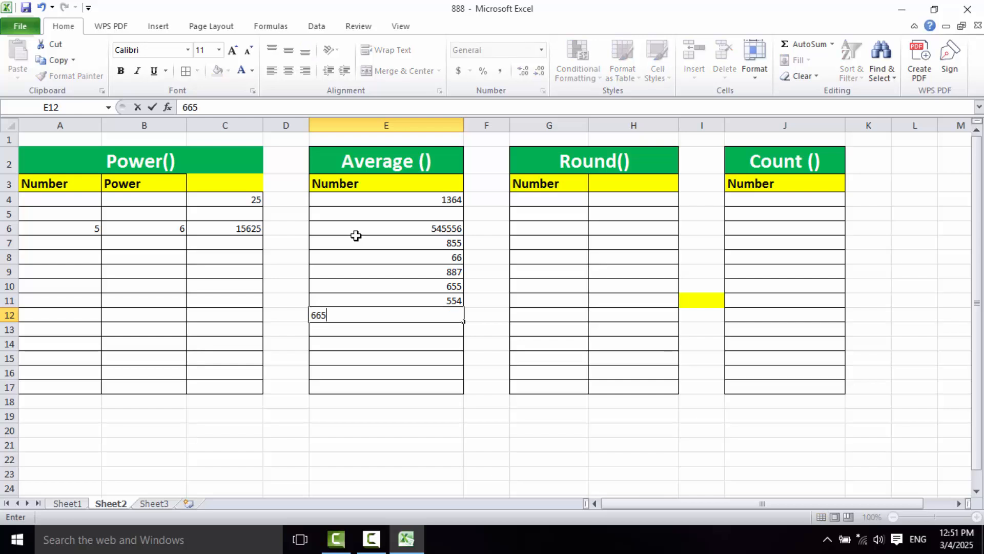
pyautogui.write('5')
pyautogui.press('Return')
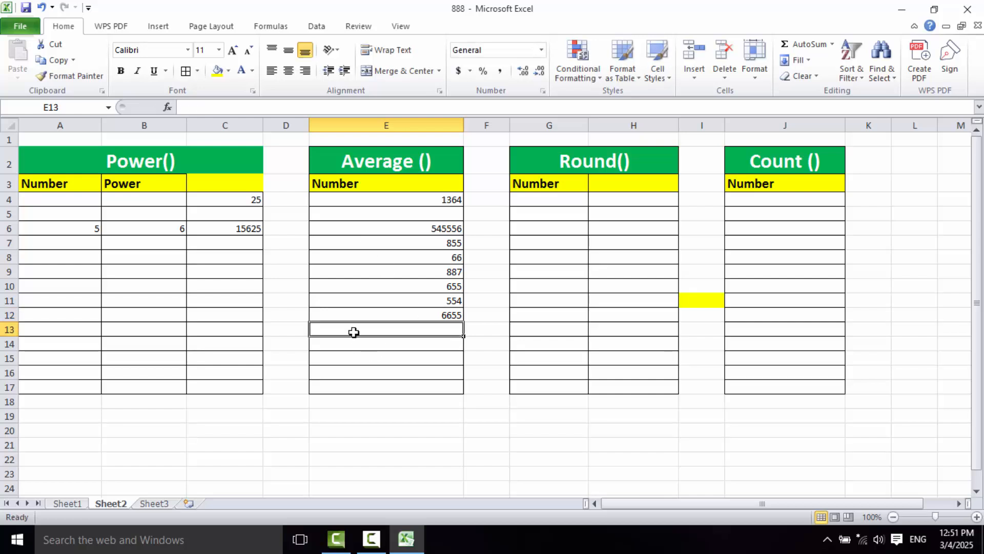
# Step: Average the column of numbers above cell E13 by entering the formula =AVERAGE(E6:E12) there
pyautogui.write('=')
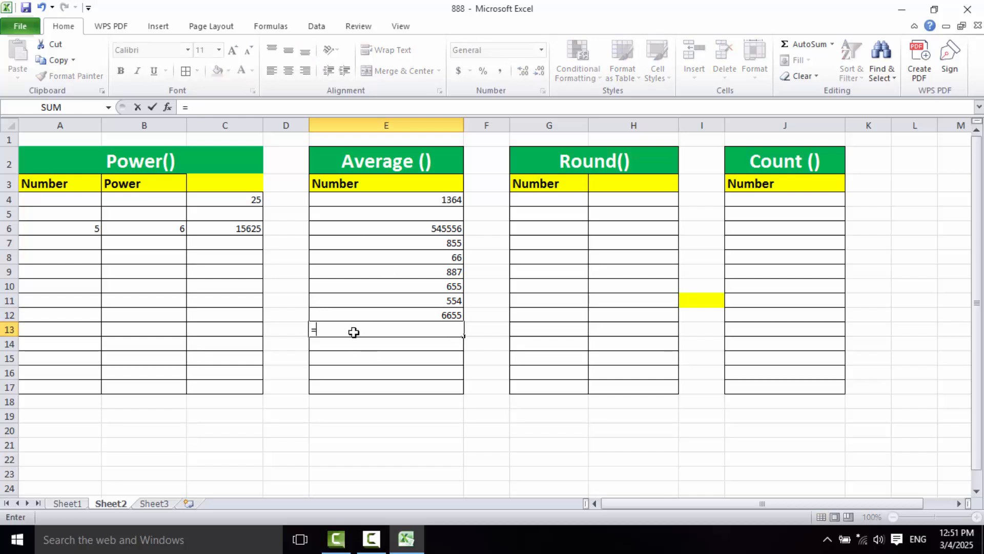
pyautogui.write('AV')
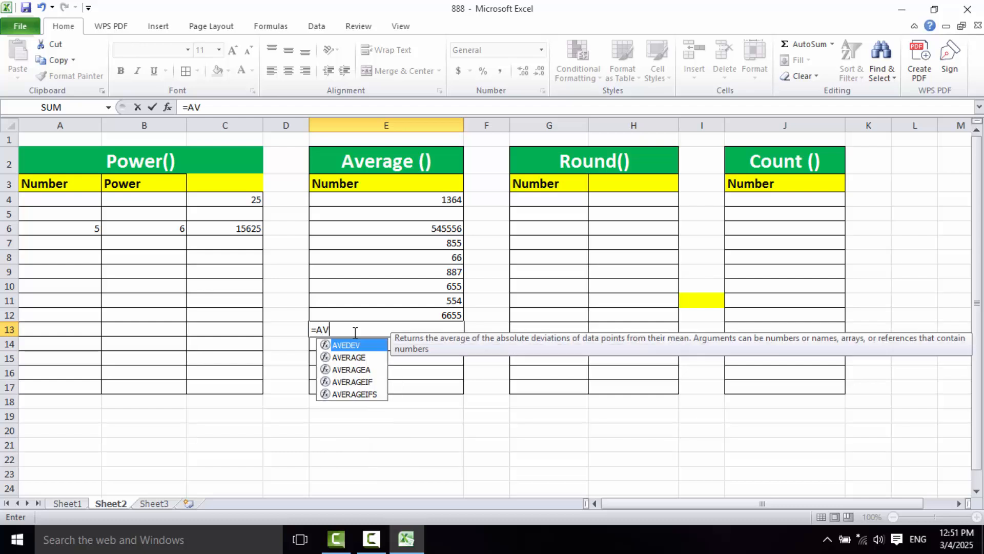
pyautogui.write('ERA')
pyautogui.press('Tab')
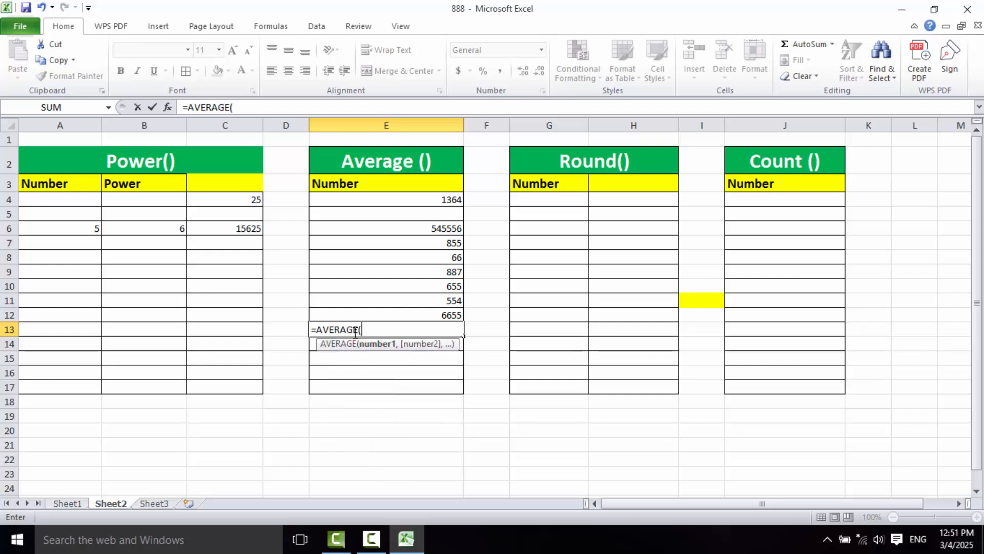
pyautogui.moveTo(388, 229); pyautogui.dragTo(404, 314)
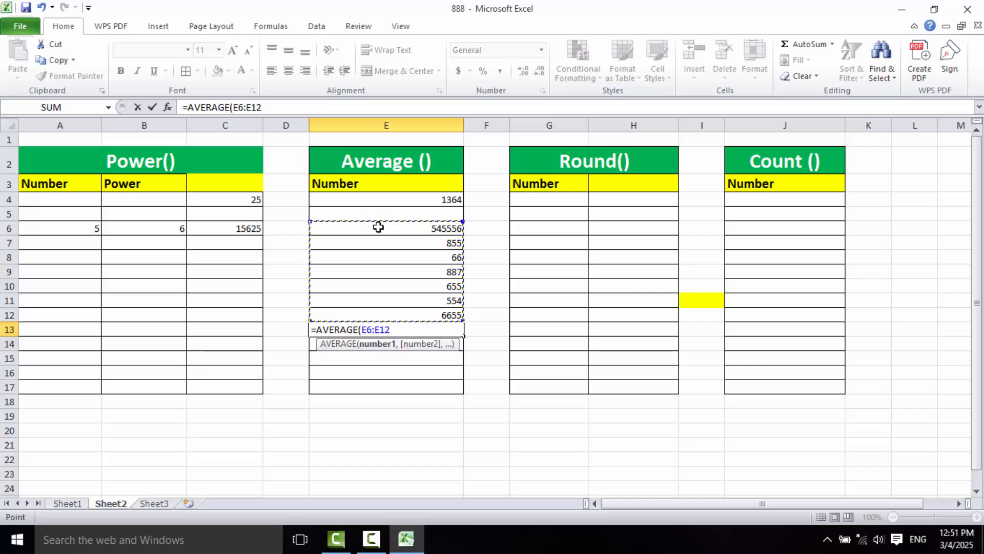
pyautogui.write(')')
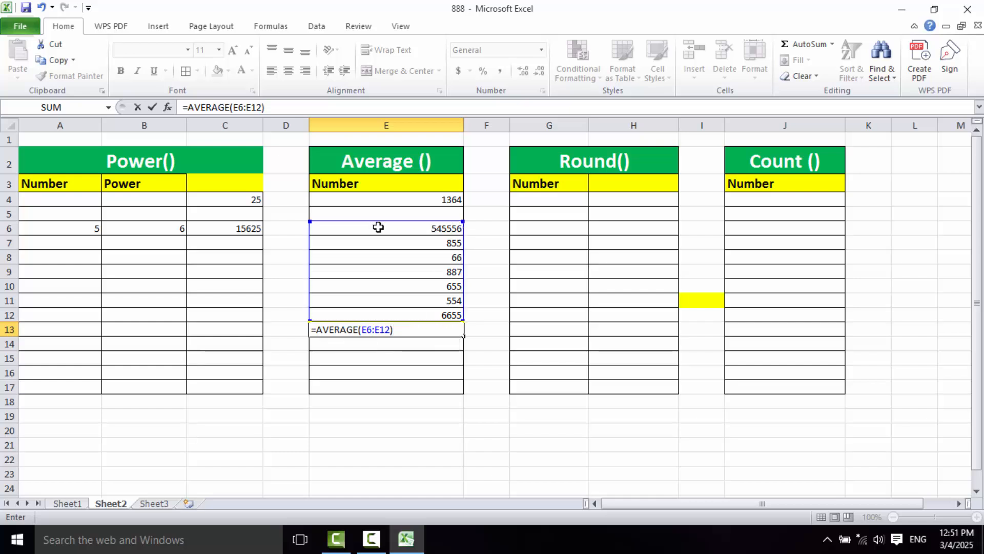
pyautogui.press('Return')
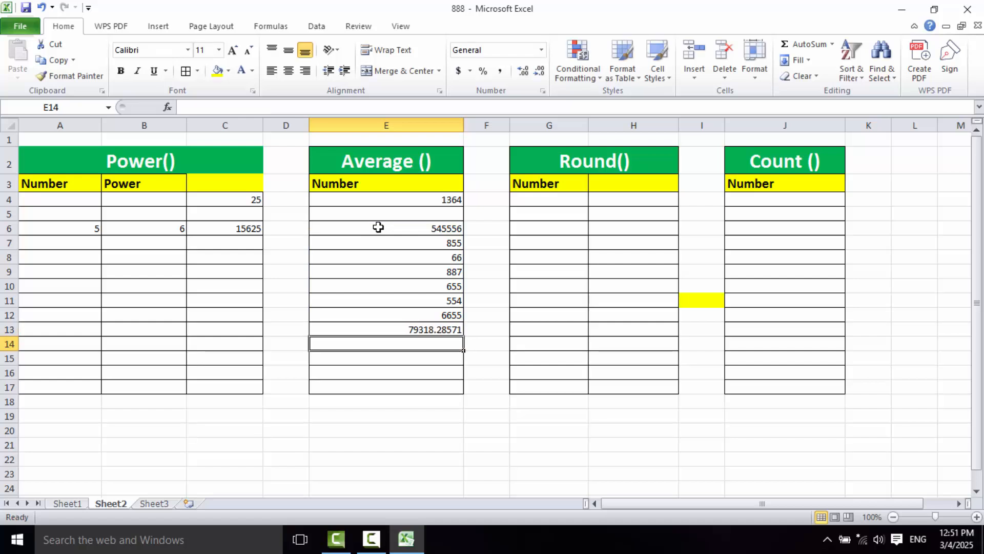
# Step: Format the average result in cell E13 to two decimal places and give the cell a yellow fill
pyautogui.press('Up')
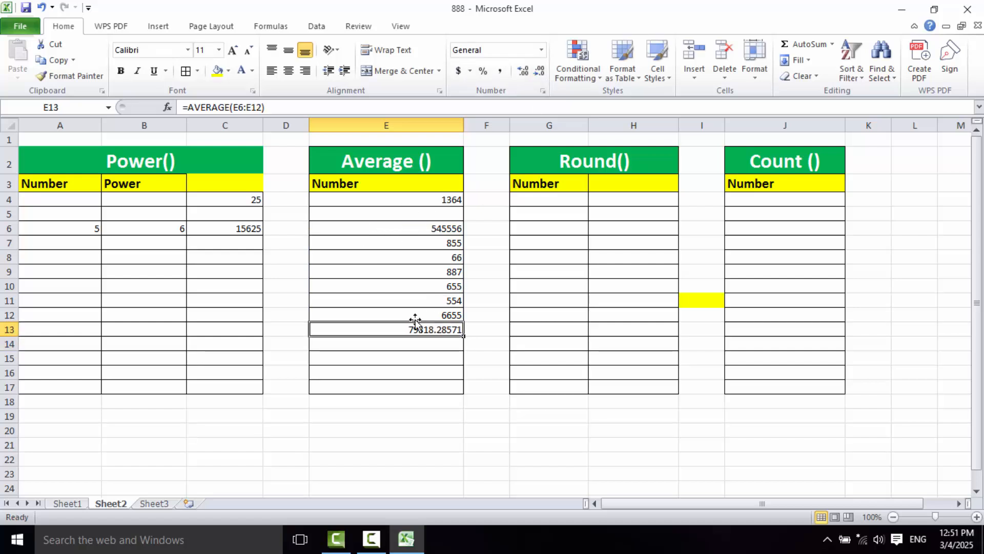
pyautogui.click(524, 72)
pyautogui.click(524, 73)
pyautogui.click(524, 73)
pyautogui.click(542, 75)
pyautogui.click(542, 75)
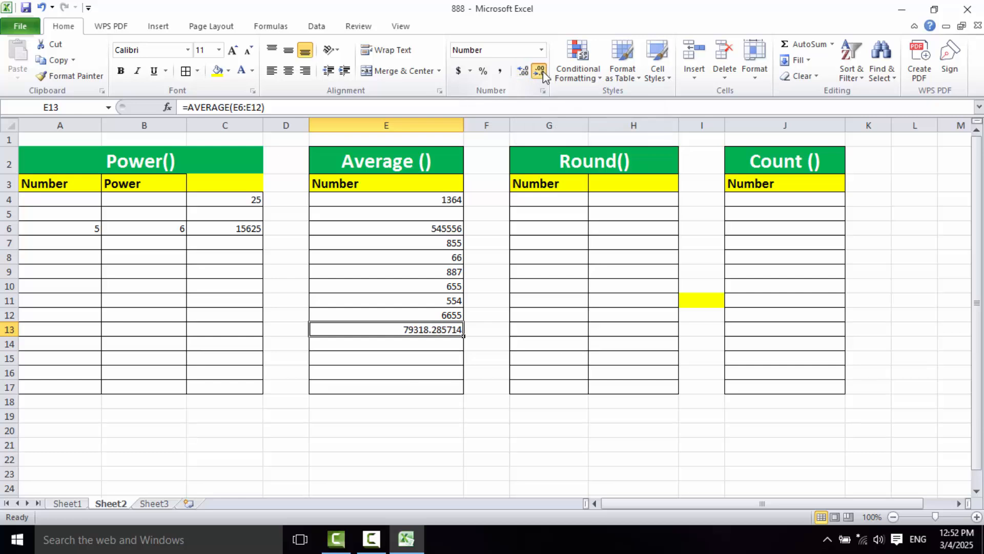
pyautogui.click(542, 75)
pyautogui.click(543, 75)
pyautogui.click(542, 76)
pyautogui.click(542, 76)
pyautogui.click(221, 73)
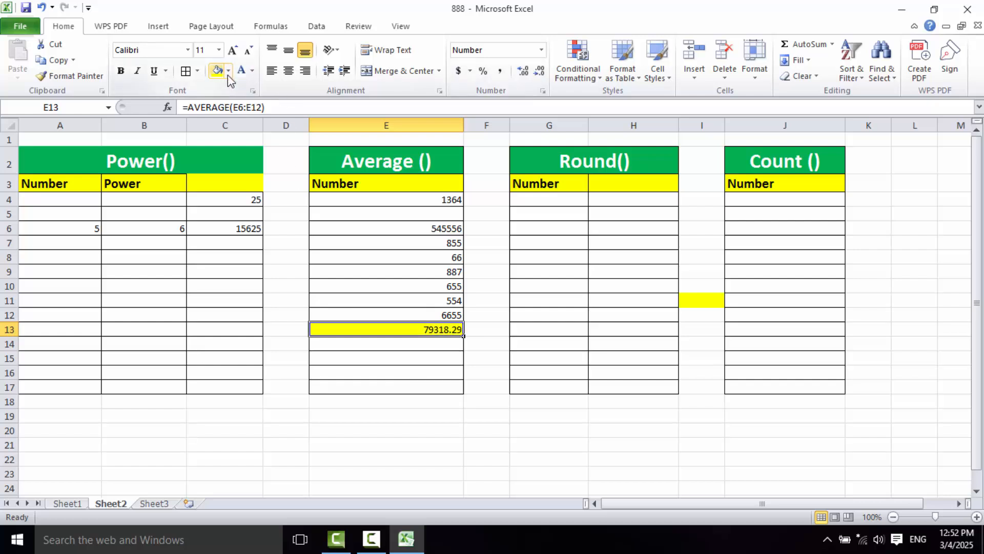
# Step: Enlarge the average result in cell E13 to font size 20
pyautogui.click(233, 50)
pyautogui.click(232, 49)
pyautogui.click(232, 49)
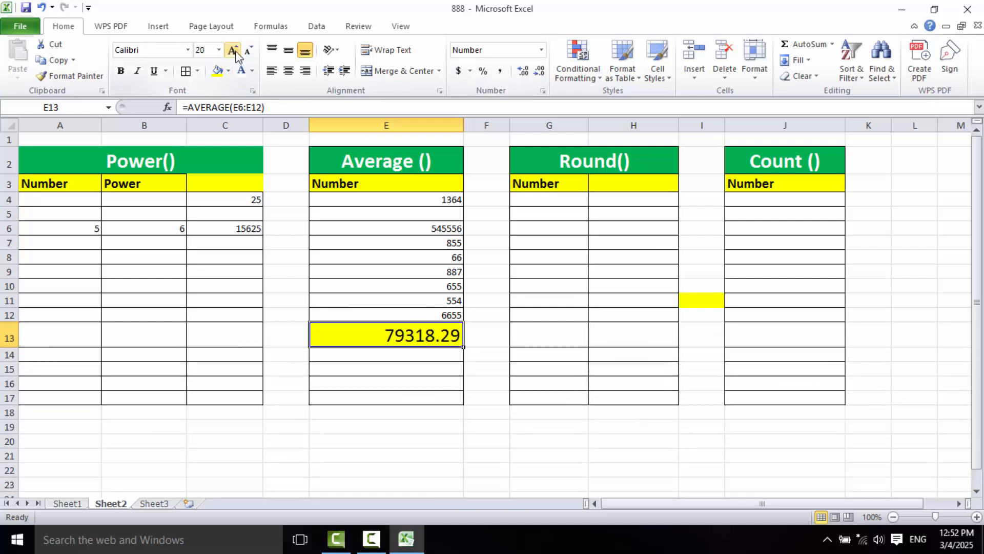
pyautogui.click(440, 369)
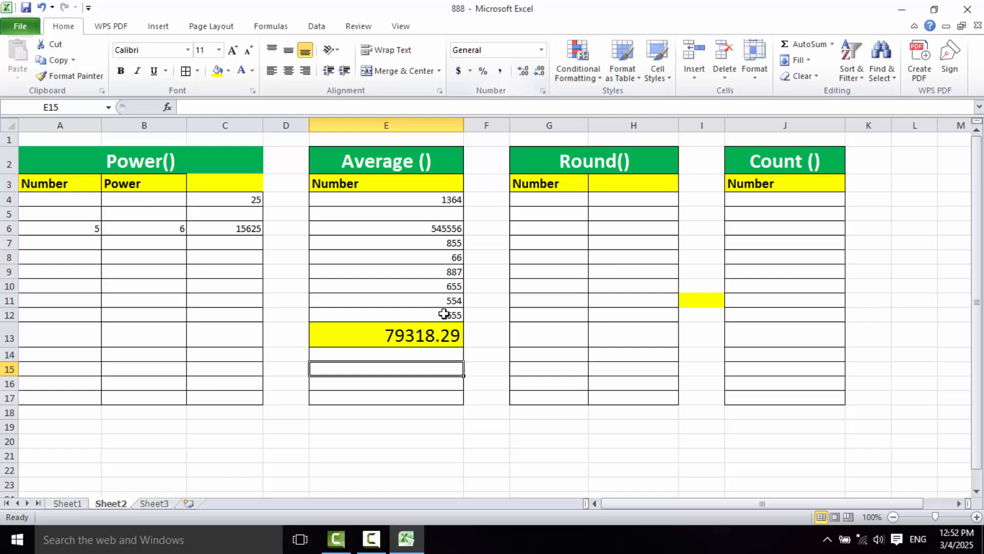
# Step: Try showing the average in cell E13 with four decimals and with one decimal, ending at two decimal places
pyautogui.click(423, 336)
pyautogui.click(522, 71)
pyautogui.click(523, 71)
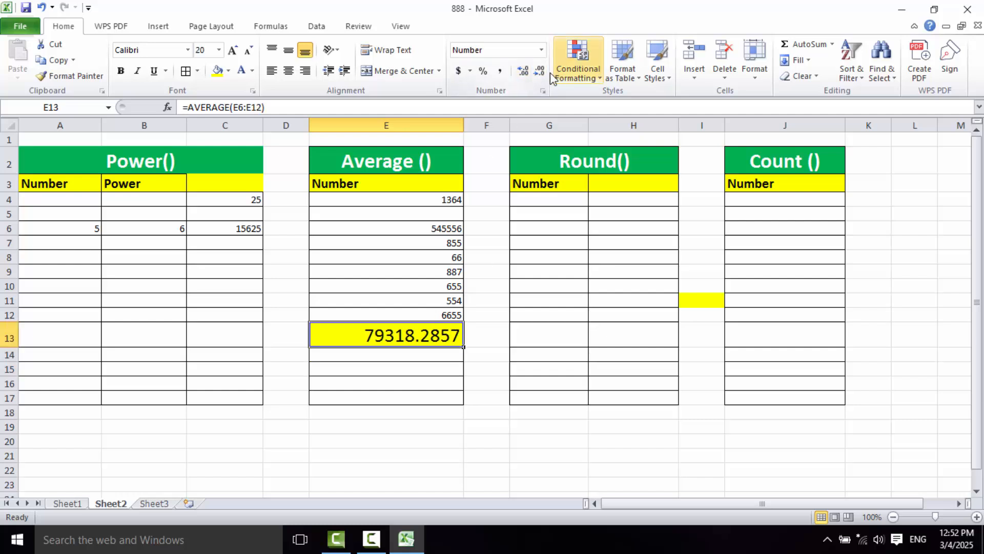
pyautogui.click(539, 72)
pyautogui.click(538, 74)
pyautogui.click(539, 74)
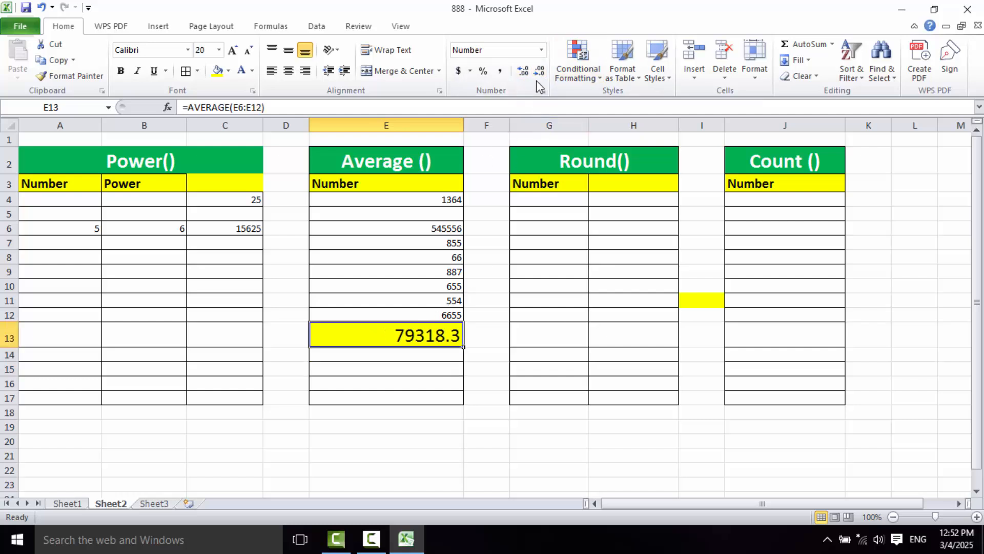
pyautogui.click(523, 71)
# Step: Enter the decimal numbers 6544.655 and 6565.55 in cells G4 and G5 of the Round table
pyautogui.click(546, 200)
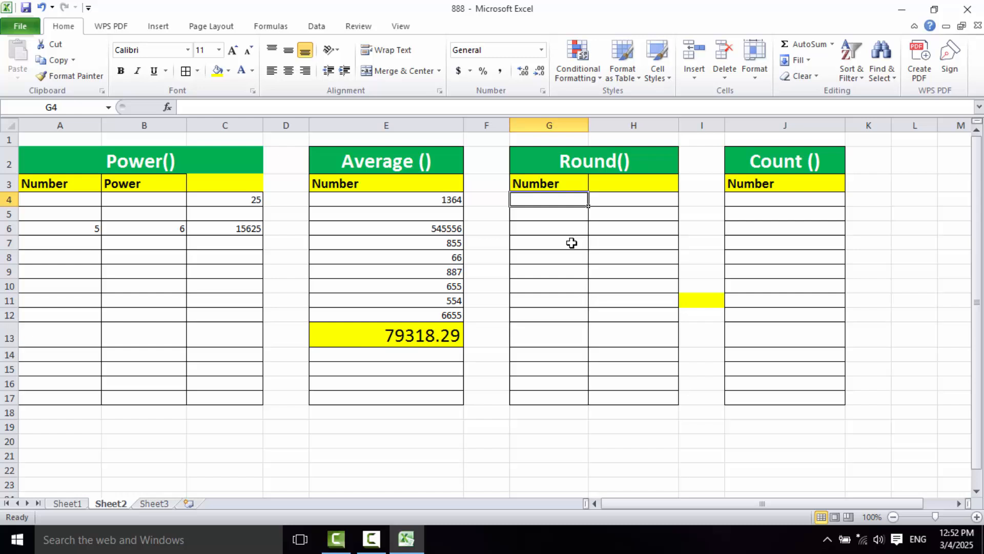
pyautogui.write('6544.655')
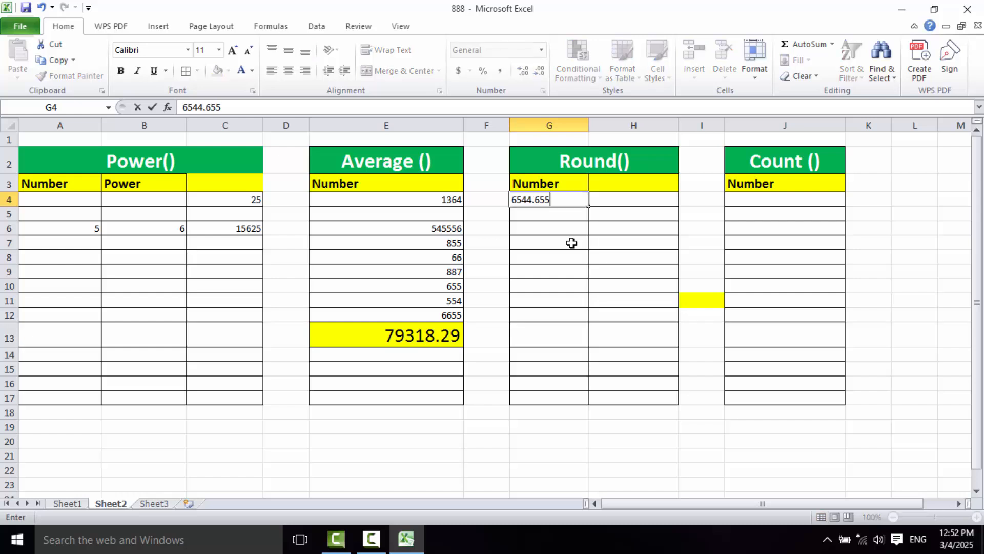
pyautogui.press('Return')
pyautogui.write('6565')
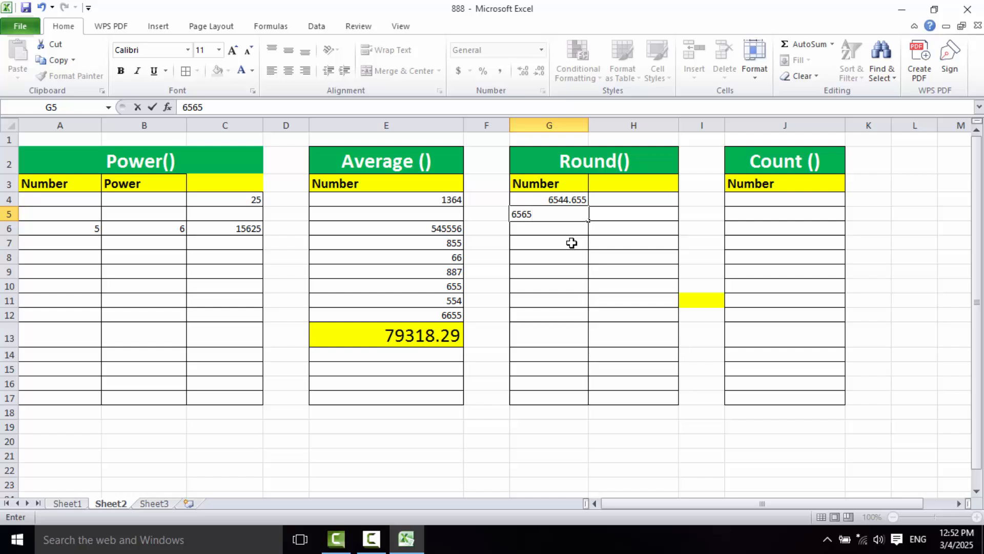
pyautogui.write('.55')
pyautogui.press('Return')
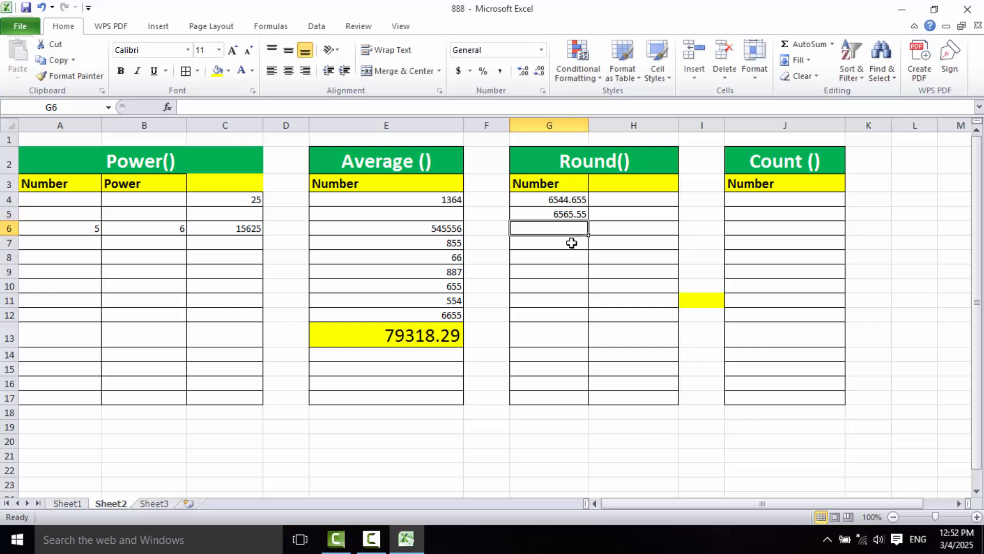
# Step: Enter 5665444.66554 in cell G6 of the Round table, with only one decimal point
pyautogui.write('5665.')
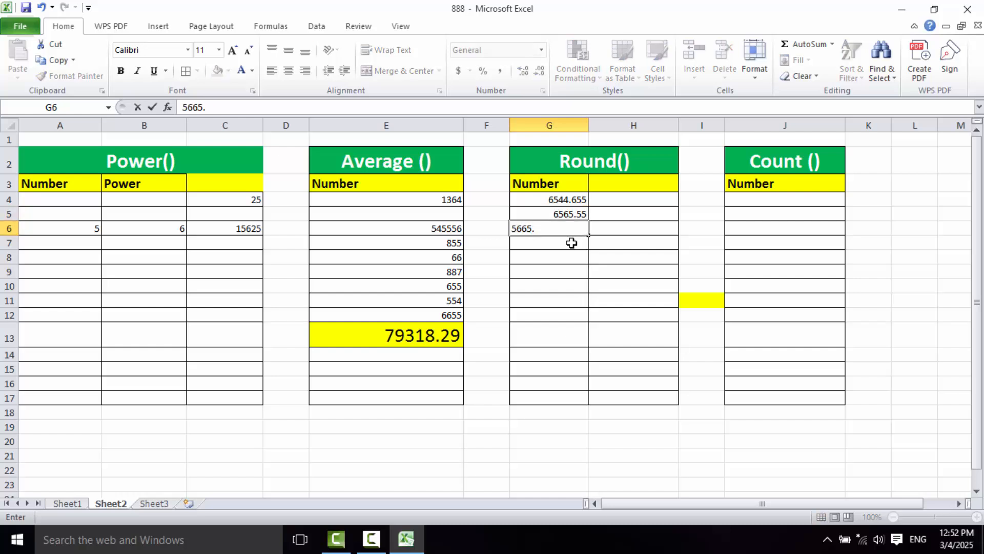
pyautogui.write('444.66554.')
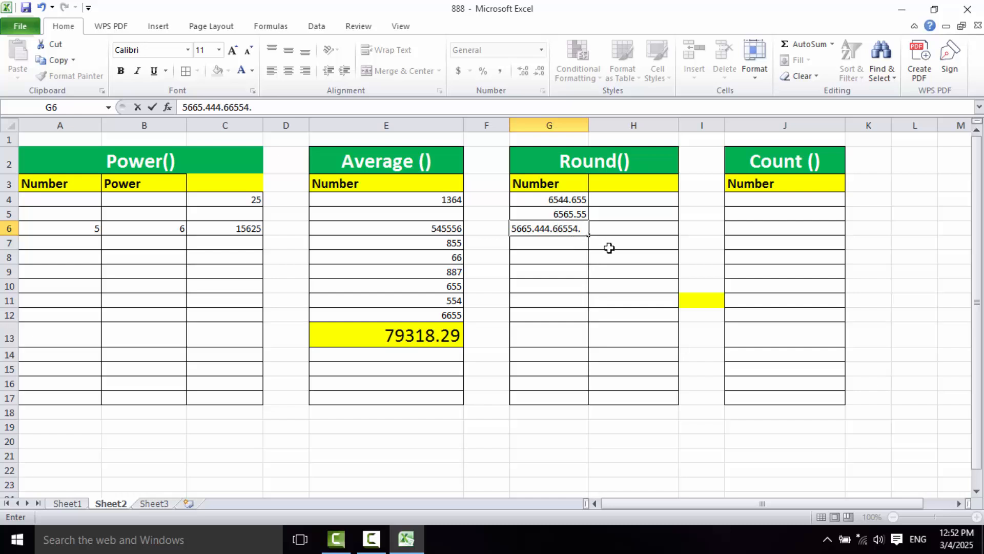
pyautogui.press('BackSpace')
pyautogui.click(667, 231)
pyautogui.click(617, 204)
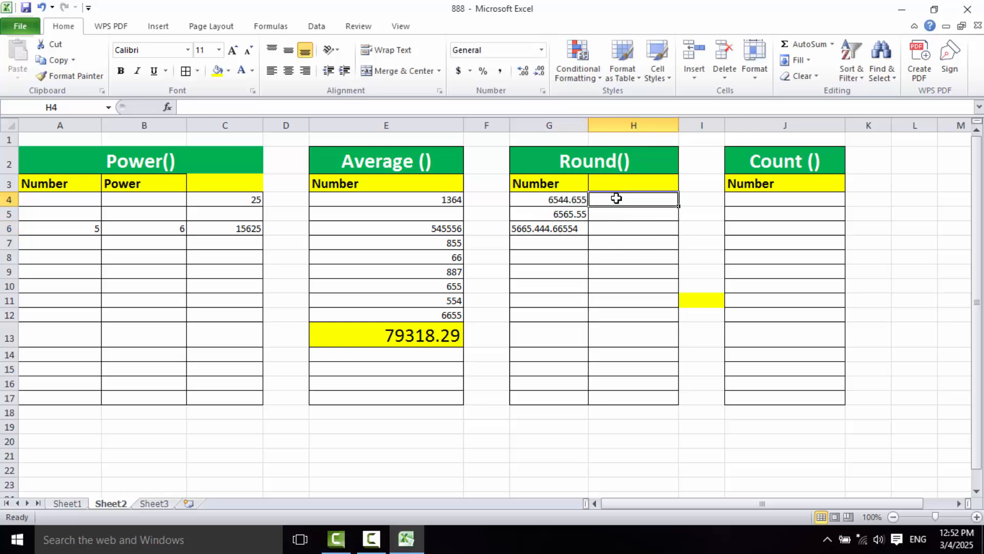
pyautogui.doubleClick(555, 229)
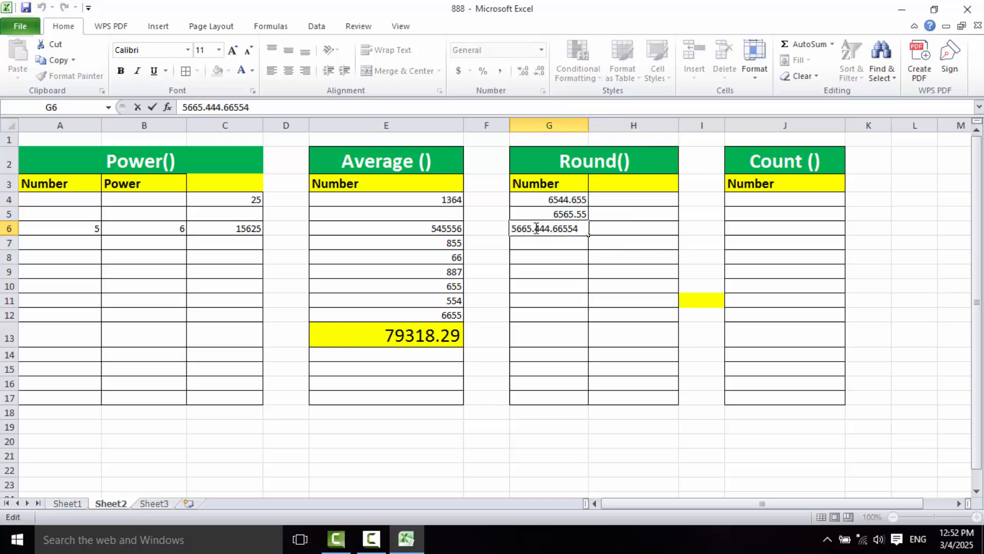
pyautogui.click(535, 227)
pyautogui.press('BackSpace')
pyautogui.press('Return')
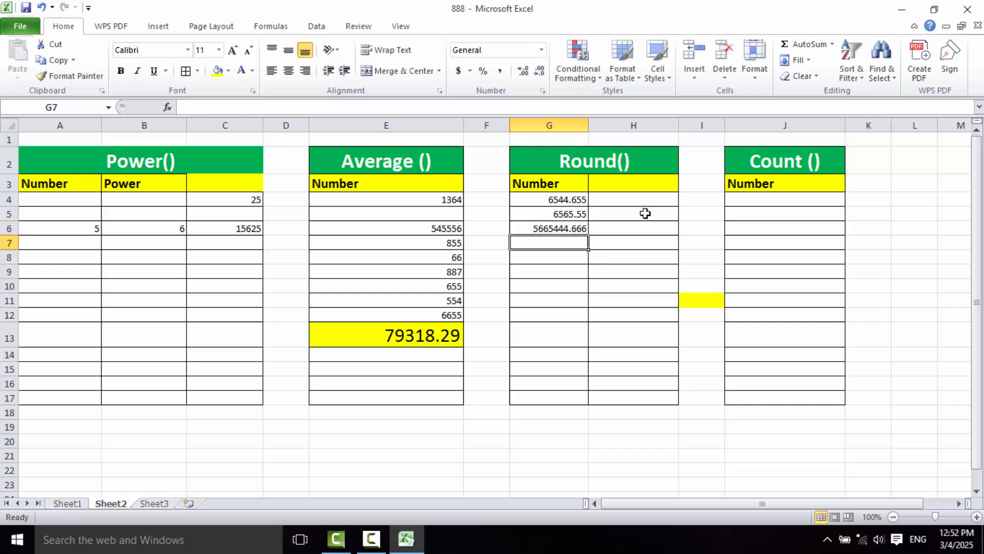
# Step: Round the number in G4 to two decimal places by entering =ROUND(G4,2) in cell H4
pyautogui.click(628, 198)
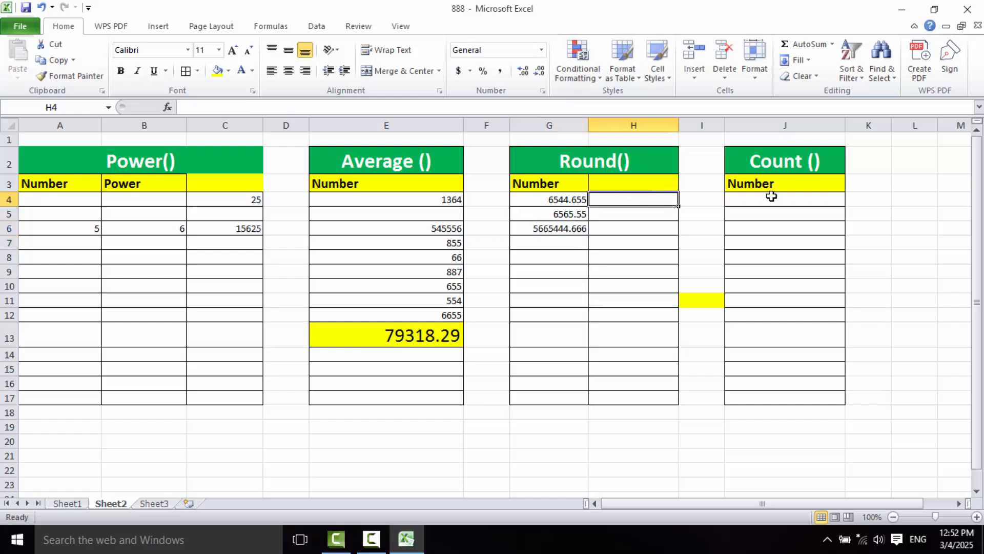
pyautogui.write('=R')
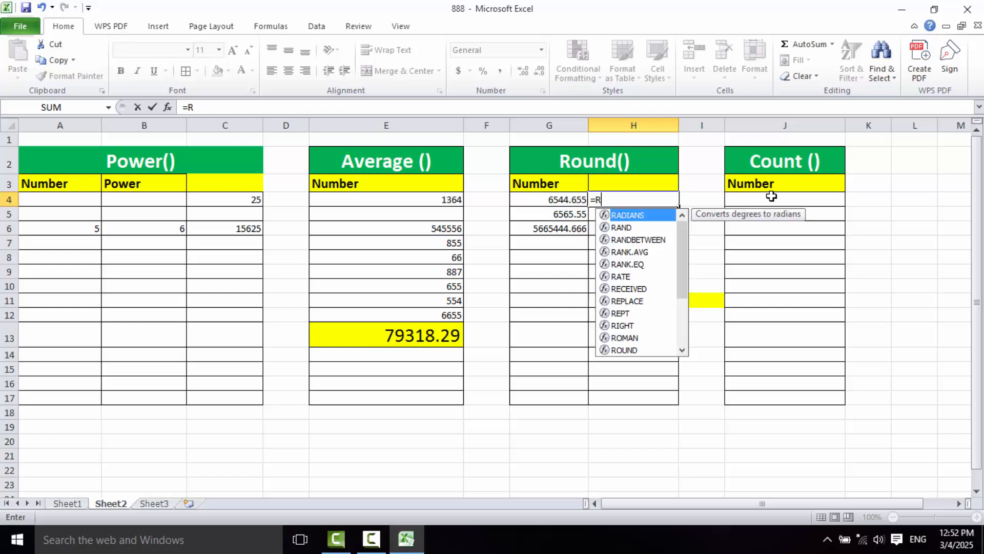
pyautogui.write('OUNT')
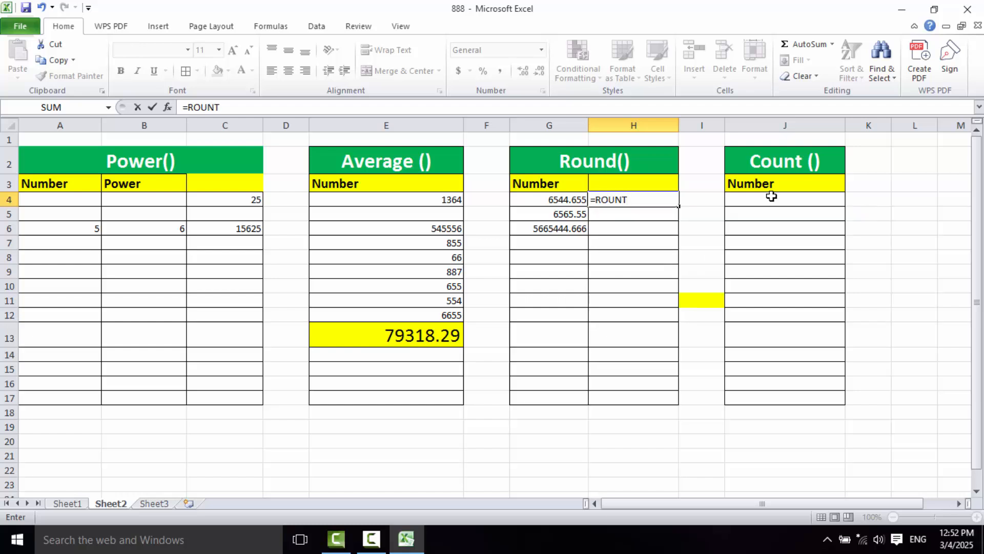
pyautogui.press('BackSpace')
pyautogui.write('D(')
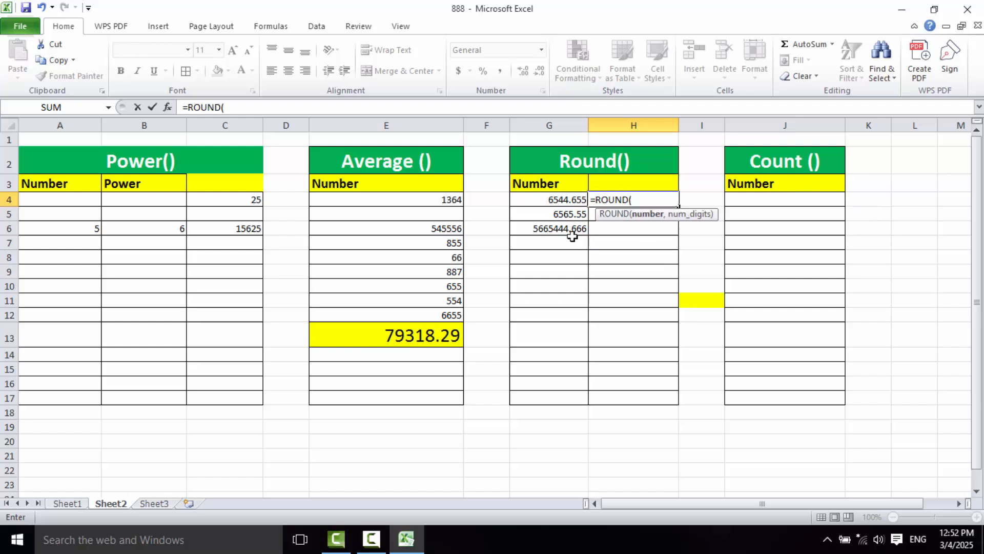
pyautogui.click(534, 201)
pyautogui.write(',')
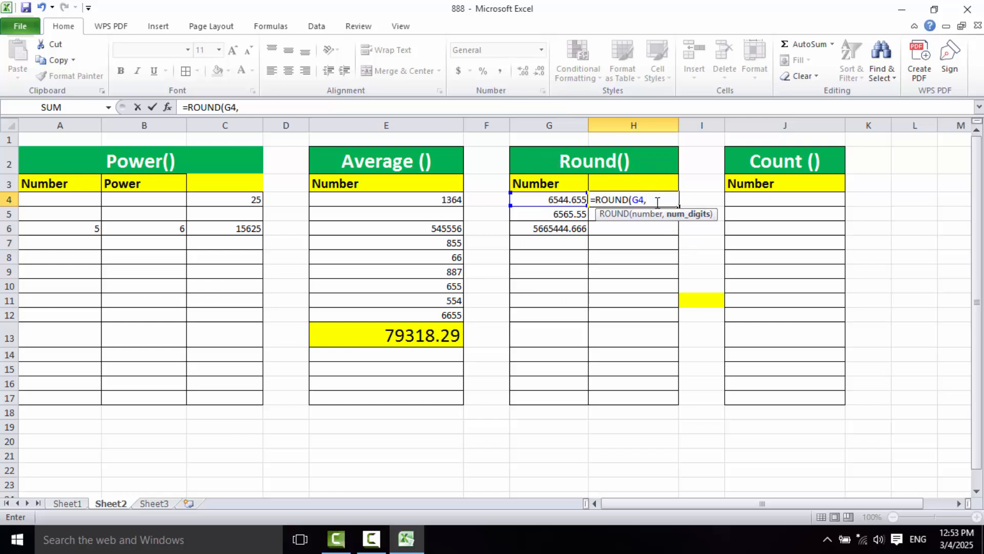
pyautogui.write('2)')
pyautogui.press('Return')
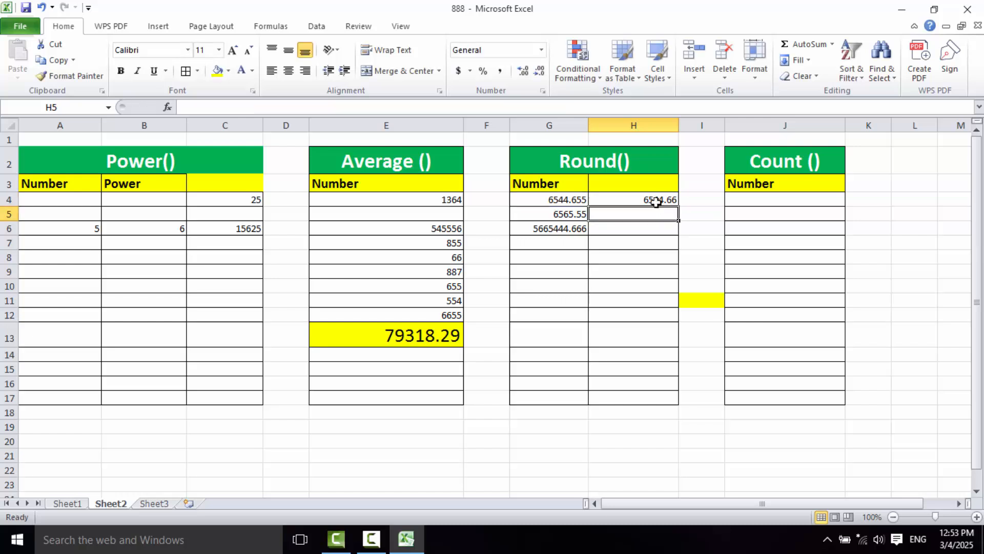
pyautogui.click(562, 201)
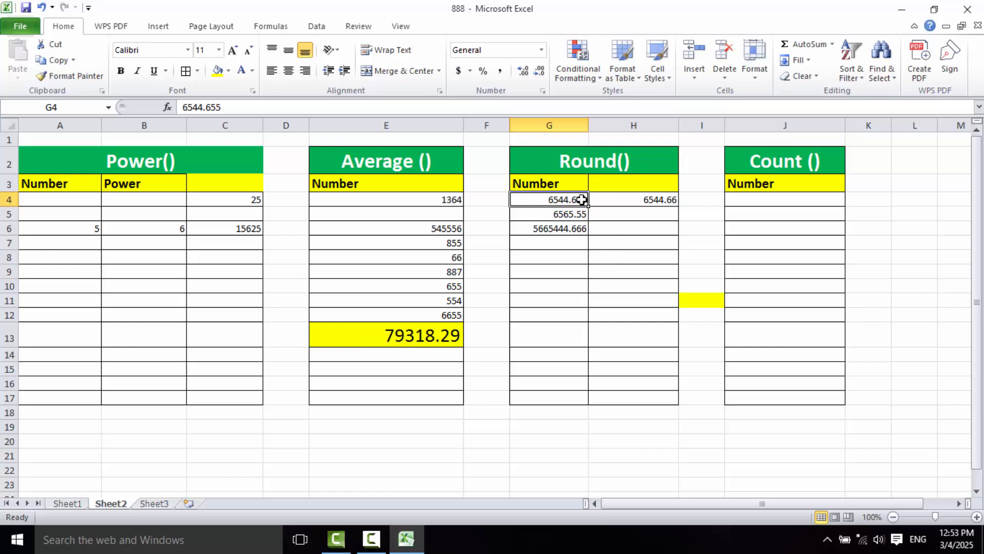
pyautogui.click(647, 199)
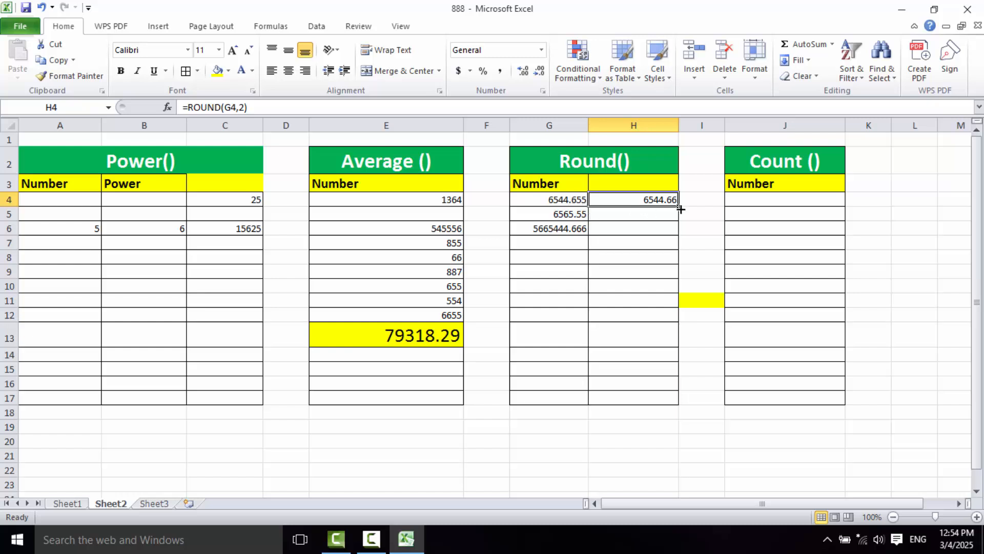
# Step: Round the number in G5 to a whole number by entering =ROUND(G5,0) in cell H5
pyautogui.click(613, 211)
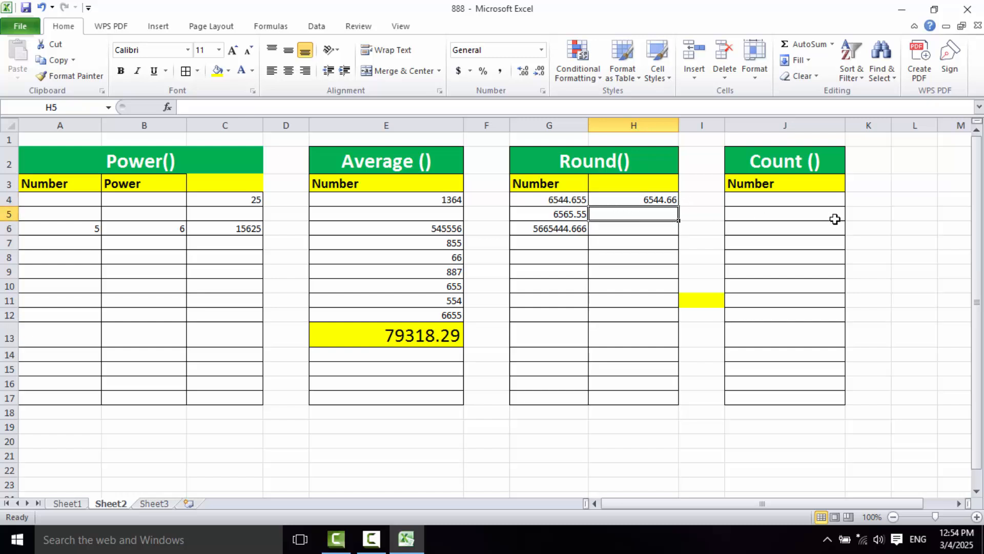
pyautogui.write('=')
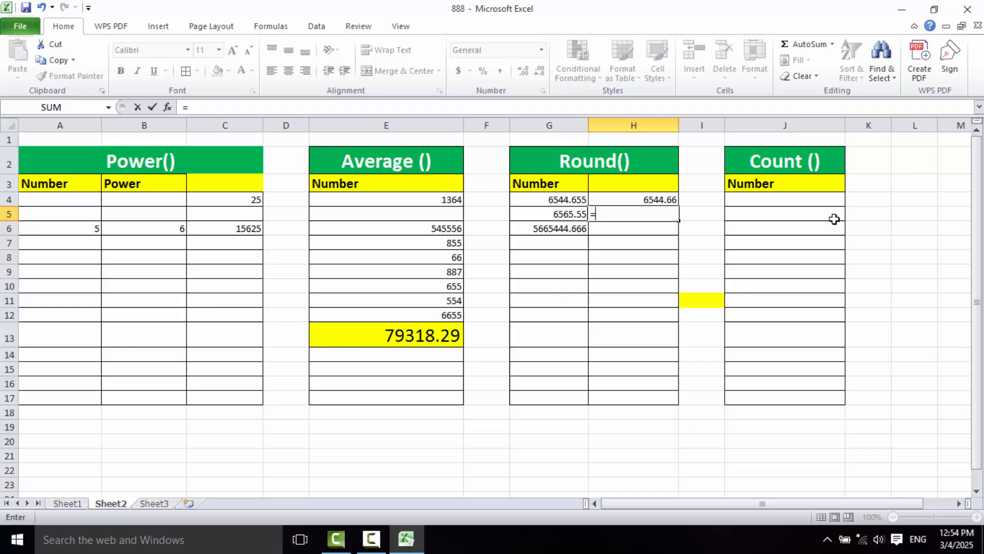
pyautogui.write('ROUND')
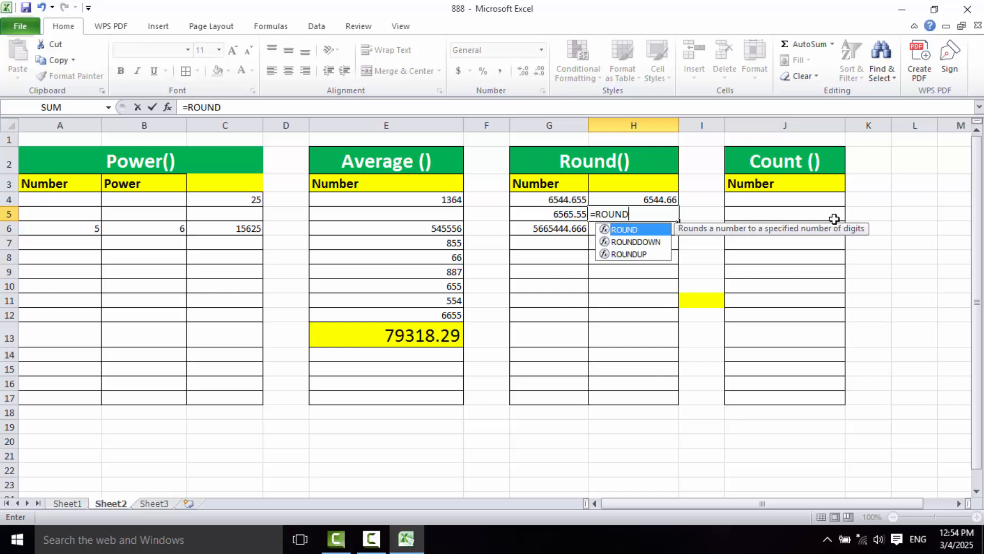
pyautogui.write('(')
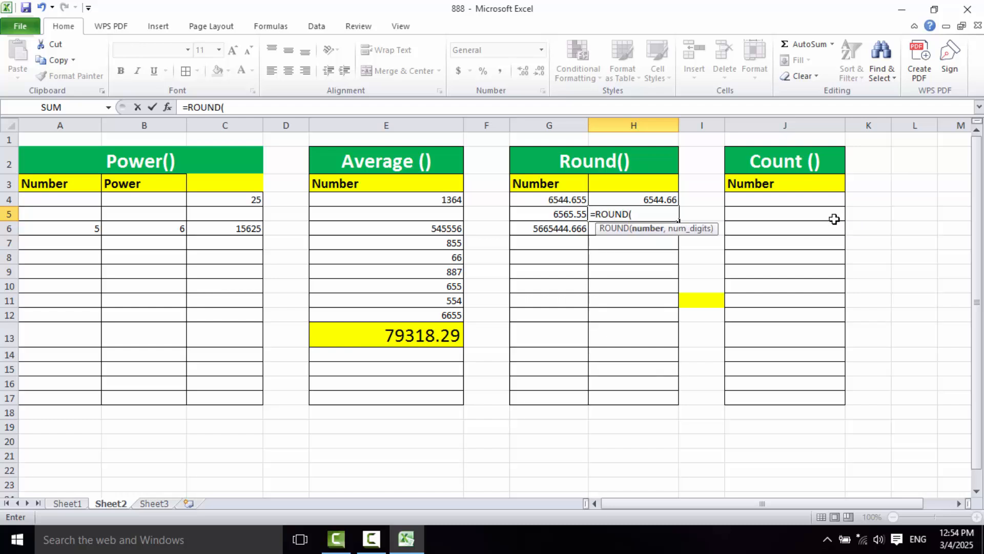
pyautogui.click(570, 226)
pyautogui.click(560, 217)
pyautogui.write(',')
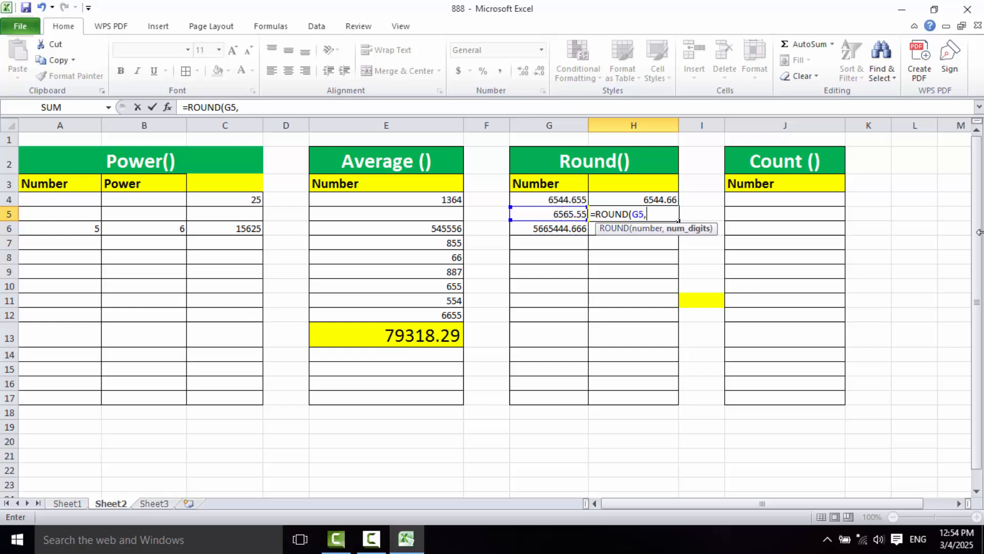
pyautogui.write('0')
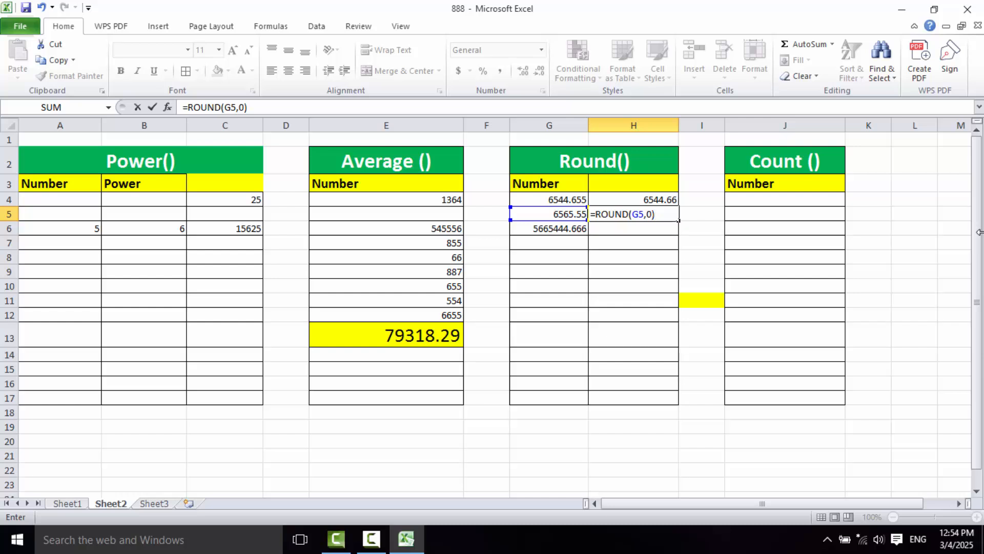
pyautogui.press('Return')
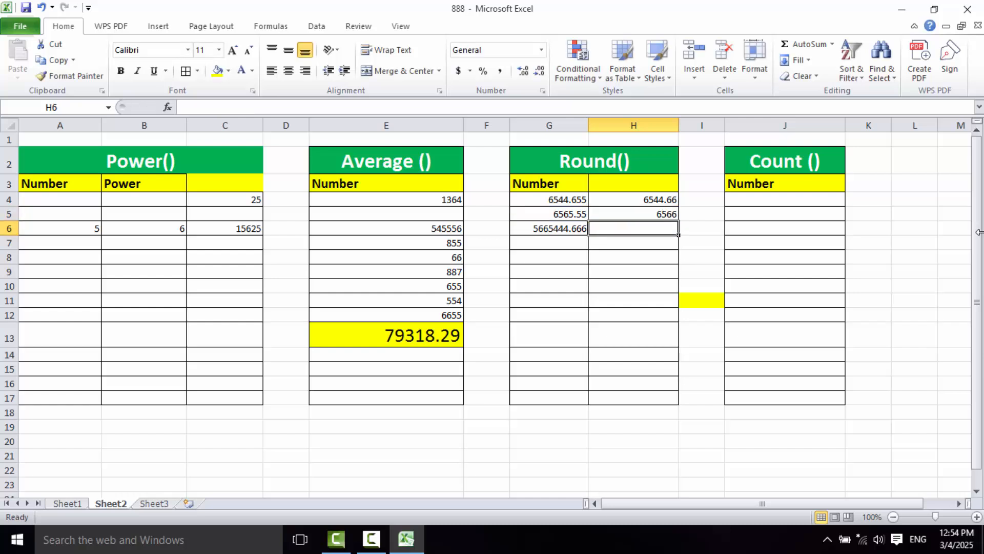
pyautogui.click(570, 217)
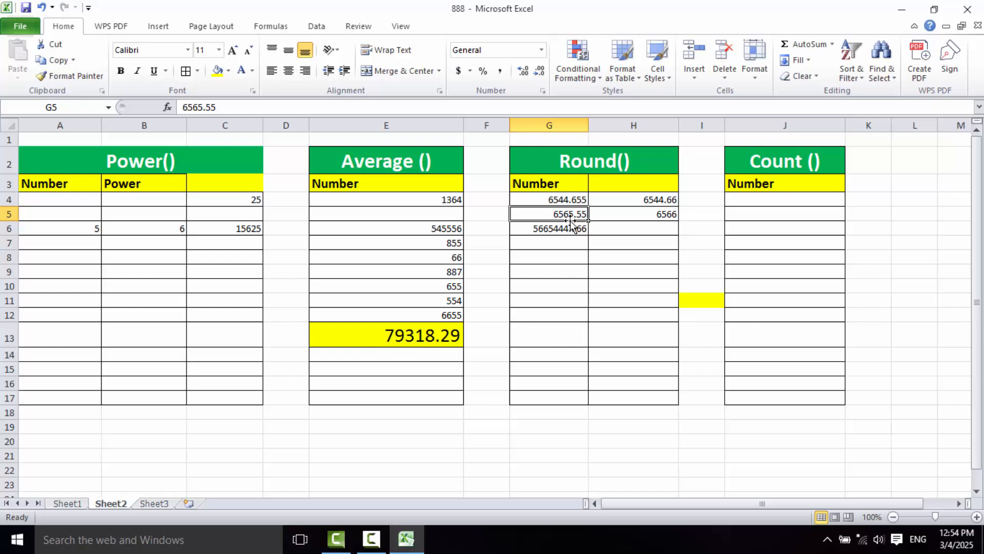
# Step: Round the number in G6 to the nearest hundred by entering =ROUND(G6,-2) in cell H6
pyautogui.click(631, 228)
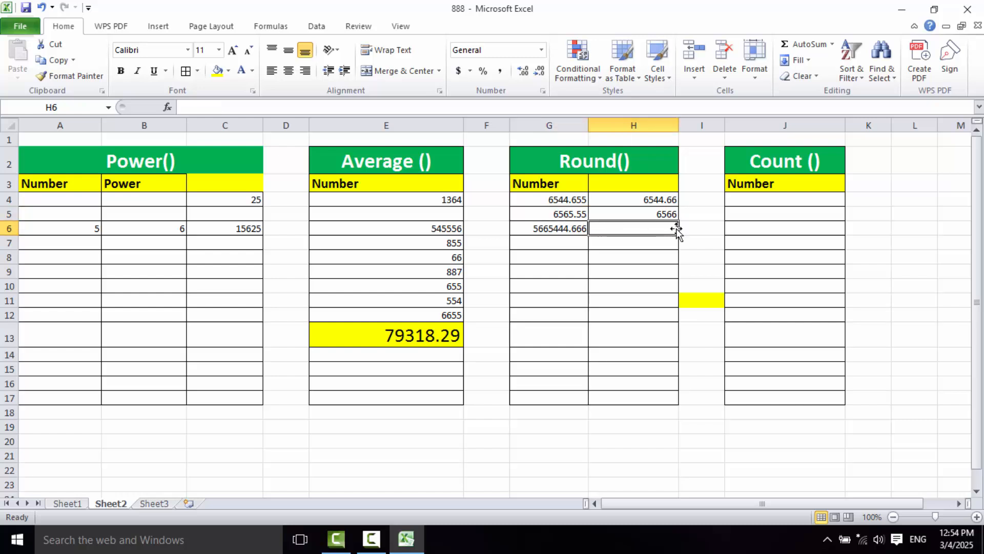
pyautogui.write('=')
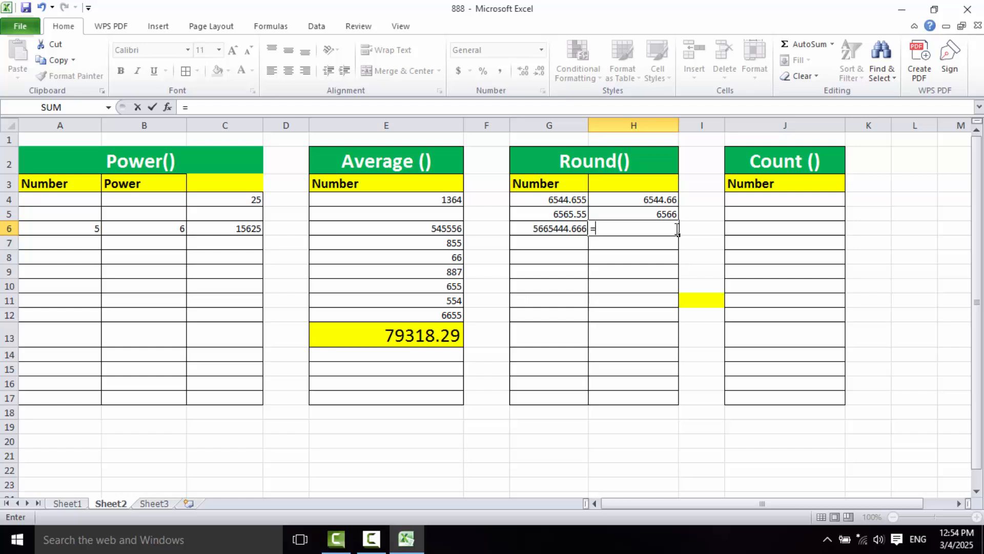
pyautogui.write('RO')
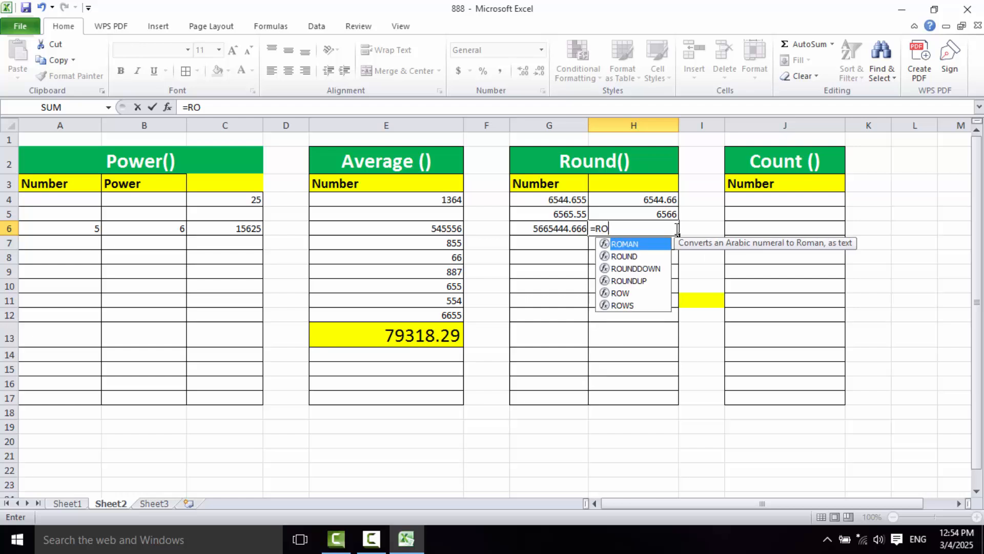
pyautogui.write('UND')
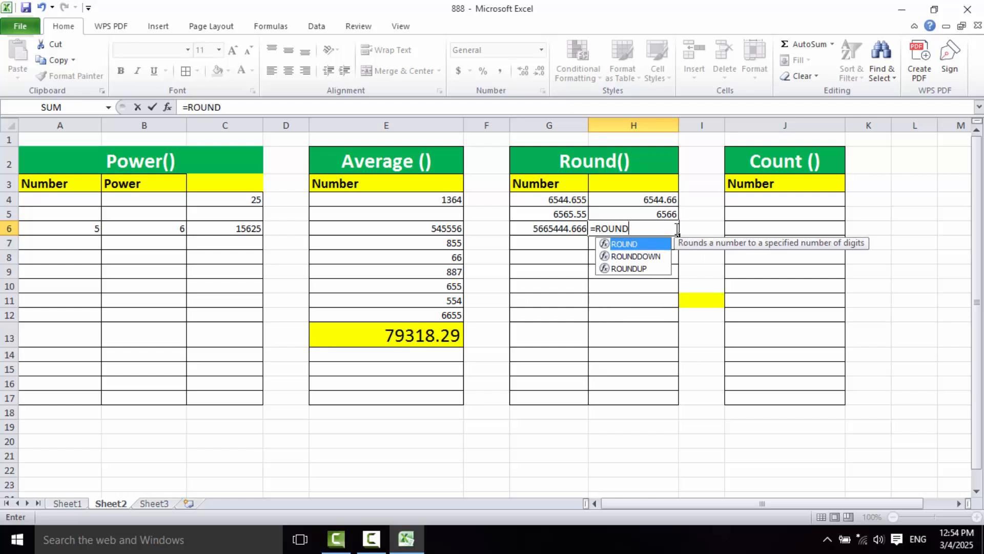
pyautogui.write('(')
pyautogui.click(536, 227)
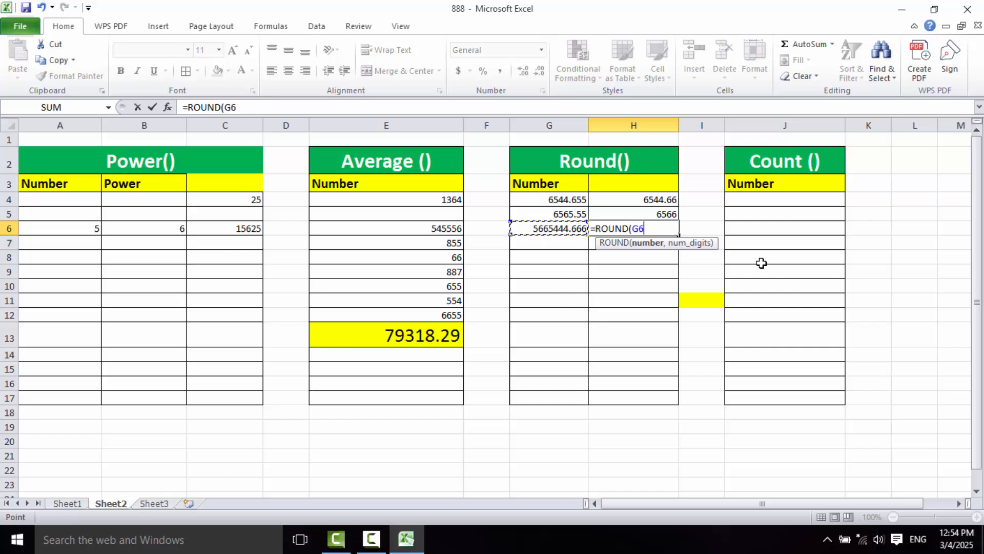
pyautogui.write(',')
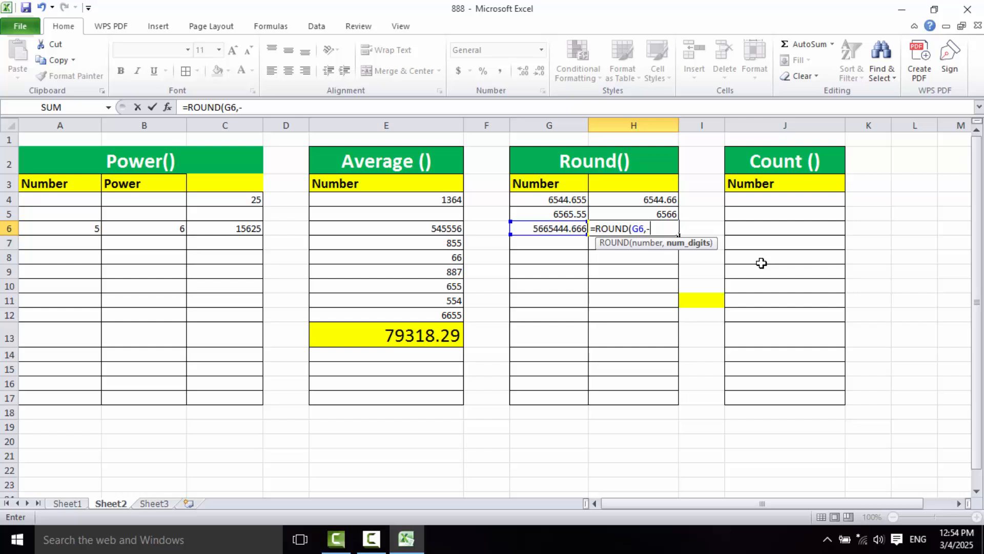
pyautogui.write('-2')
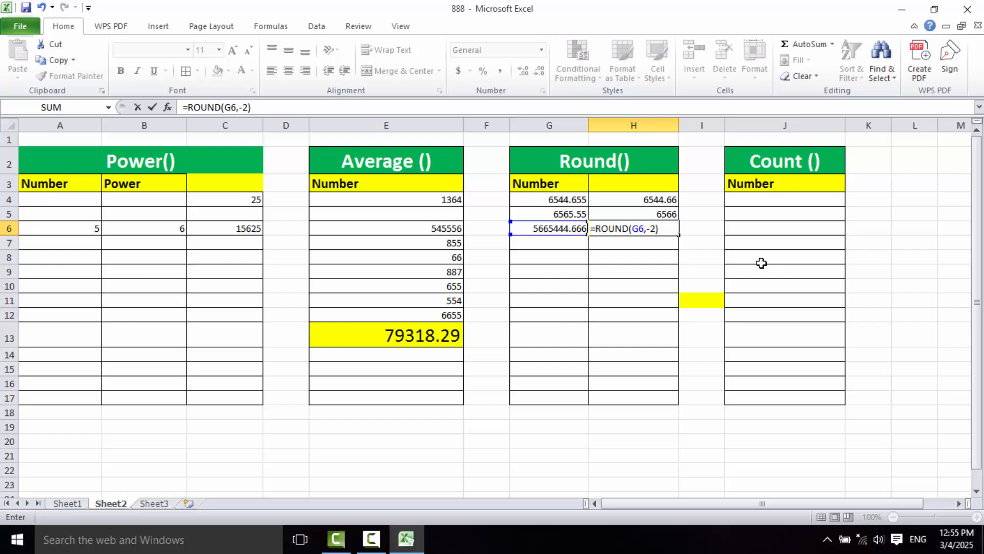
pyautogui.press('Return')
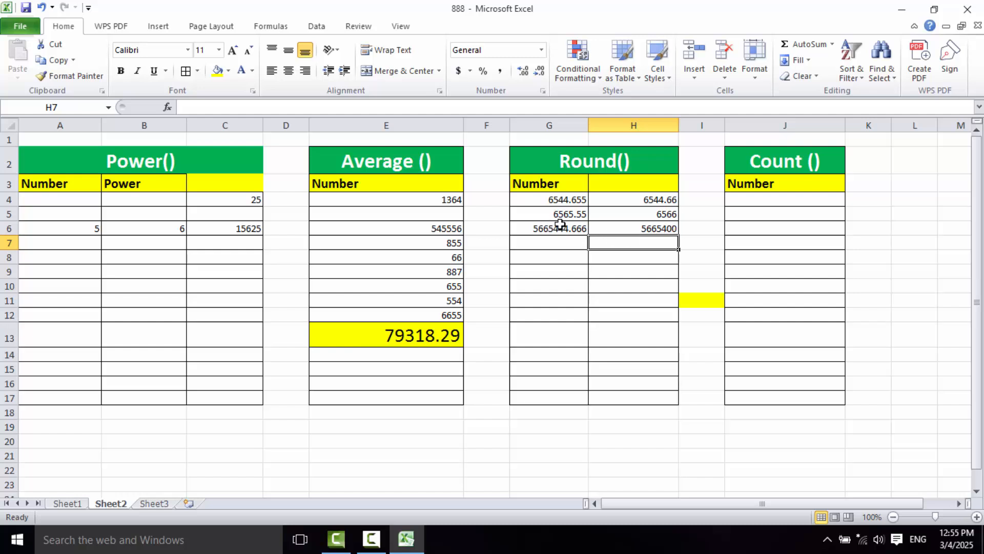
pyautogui.click(668, 227)
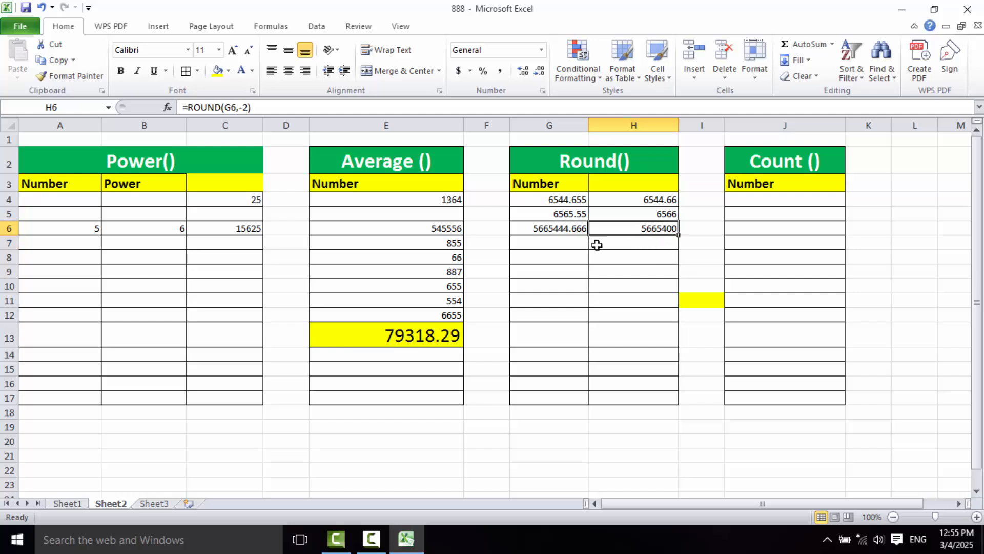
# Step: Count a list of typed numbers by entering =COUNT(5445,7887,998,54445,4545) in cell J4 and review the formula
pyautogui.click(776, 201)
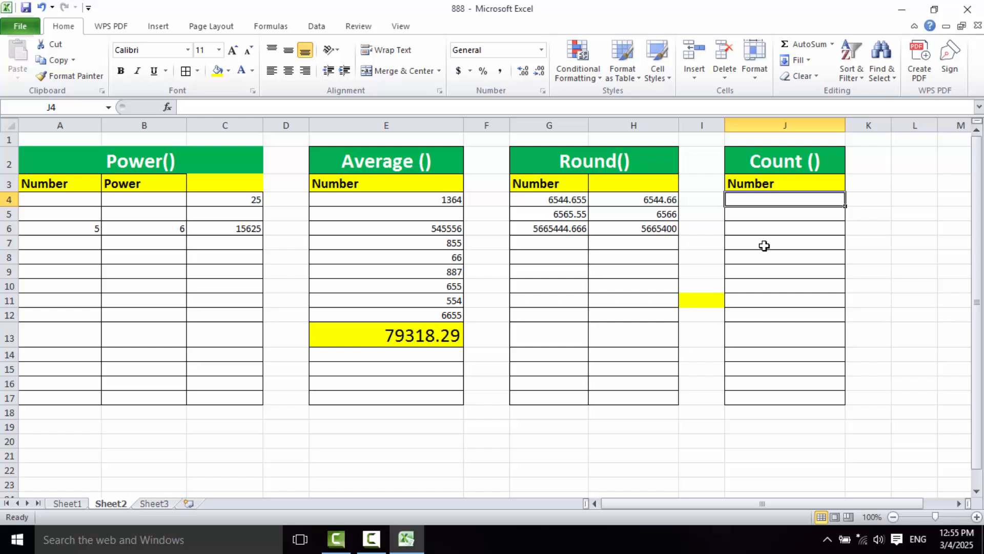
pyautogui.write('=CON')
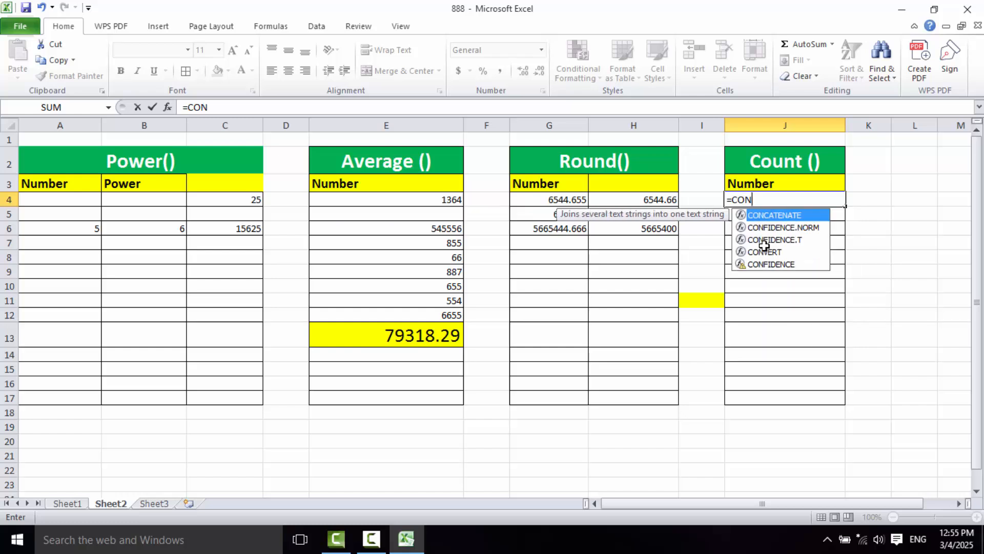
pyautogui.press('BackSpace')
pyautogui.write('U')
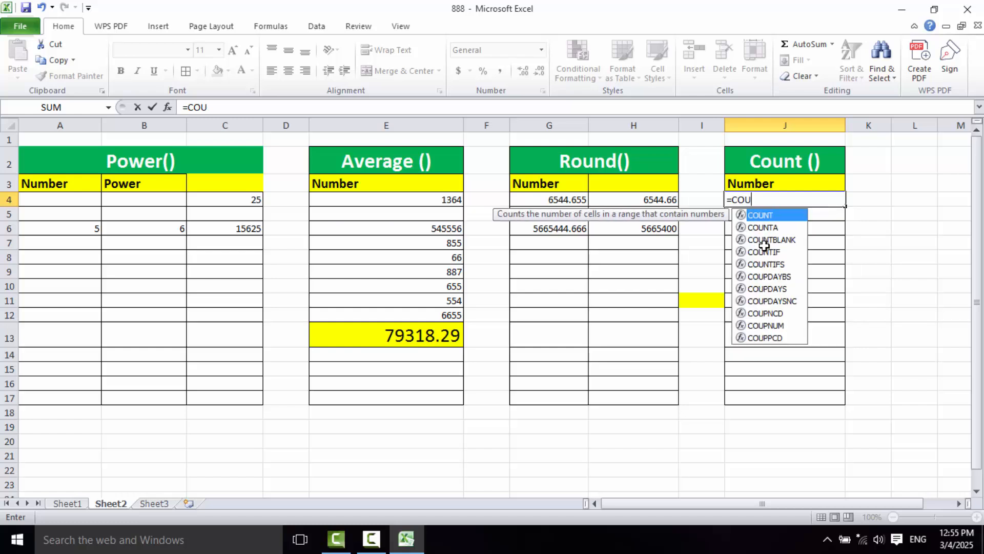
pyautogui.write('NT(')
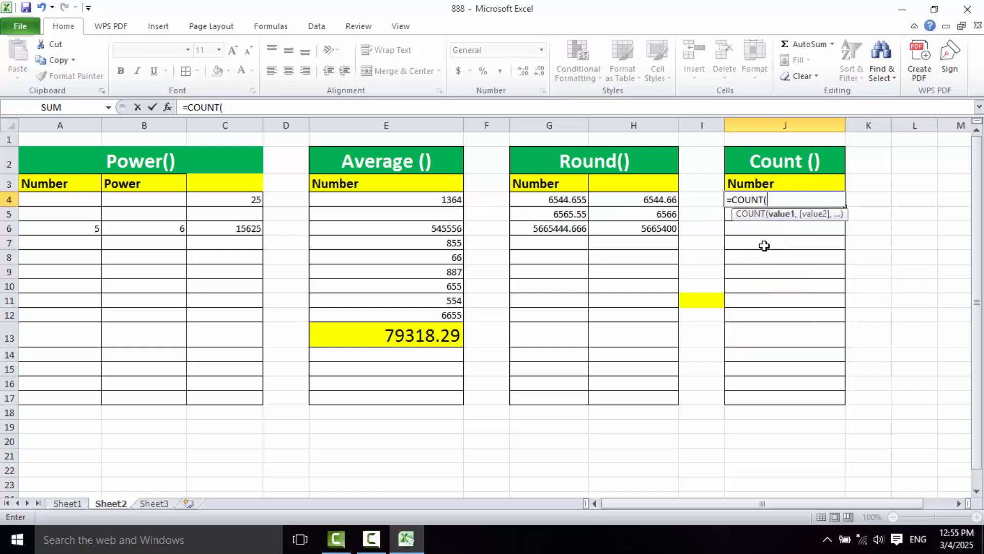
pyautogui.write('5445,7887,998,5')
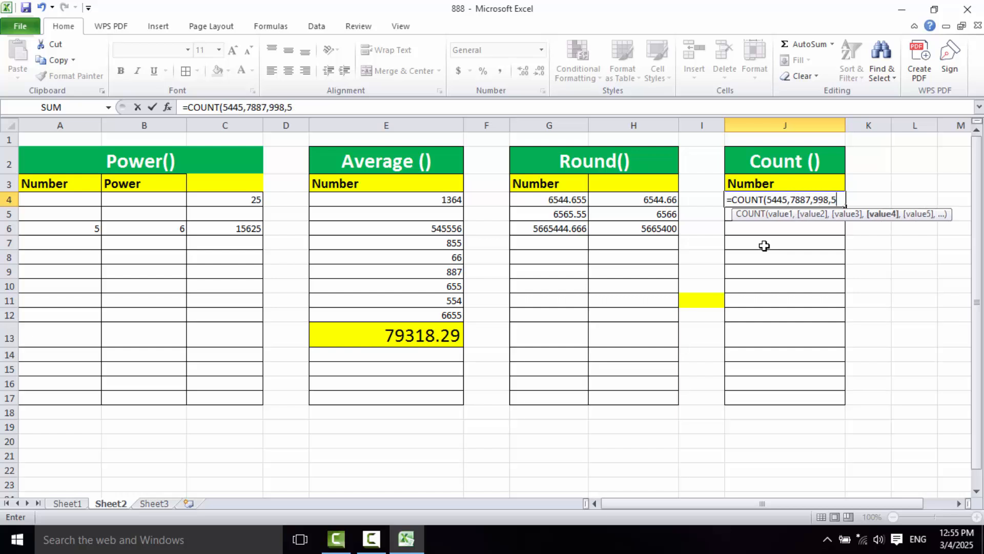
pyautogui.write('4445,4545')
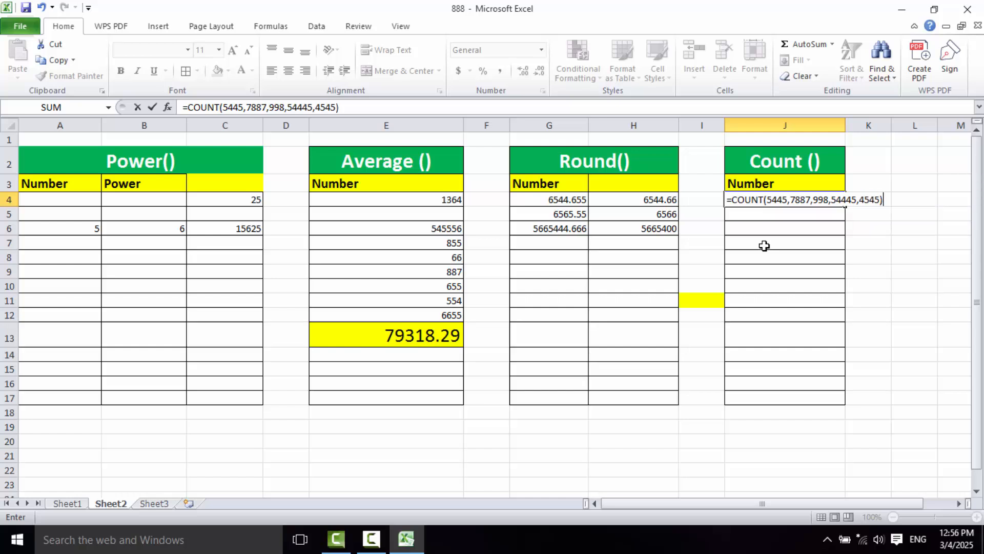
pyautogui.press('Return')
pyautogui.press('Up')
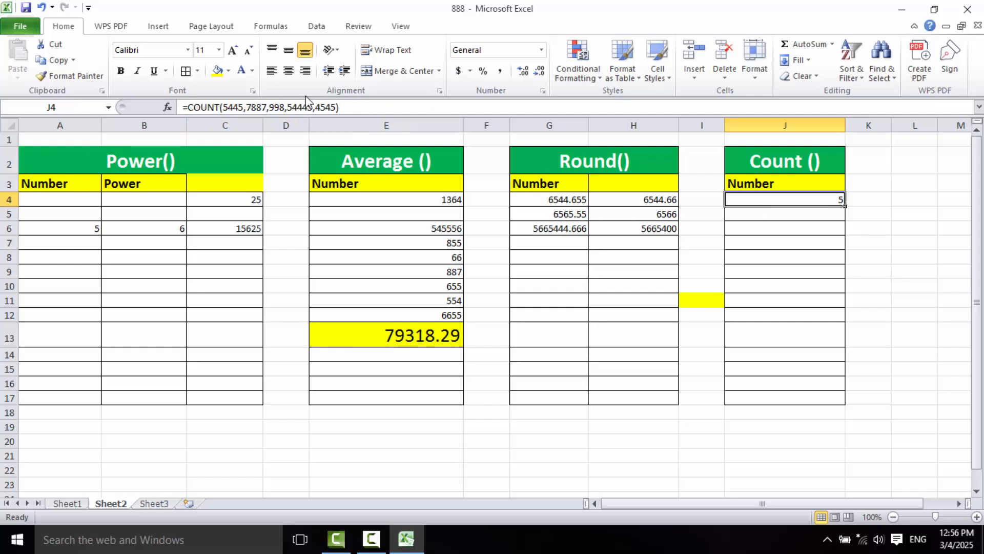
pyautogui.moveTo(331, 107); pyautogui.dragTo(189, 107)
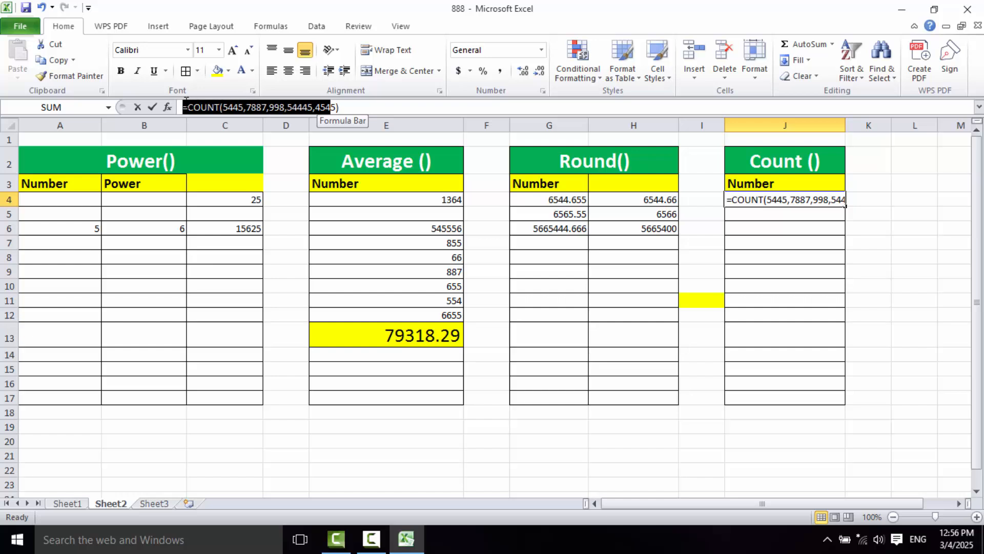
pyautogui.press('Return')
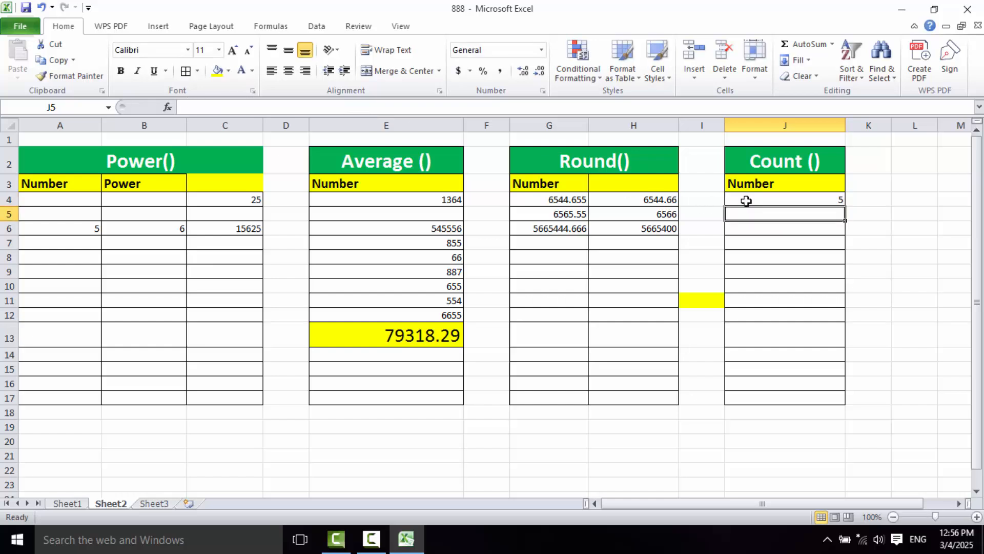
# Step: Fill cells J6 to J11 of the Count table with 4545, 4545, 5454, 5464, 545454 and 544554
pyautogui.click(789, 228)
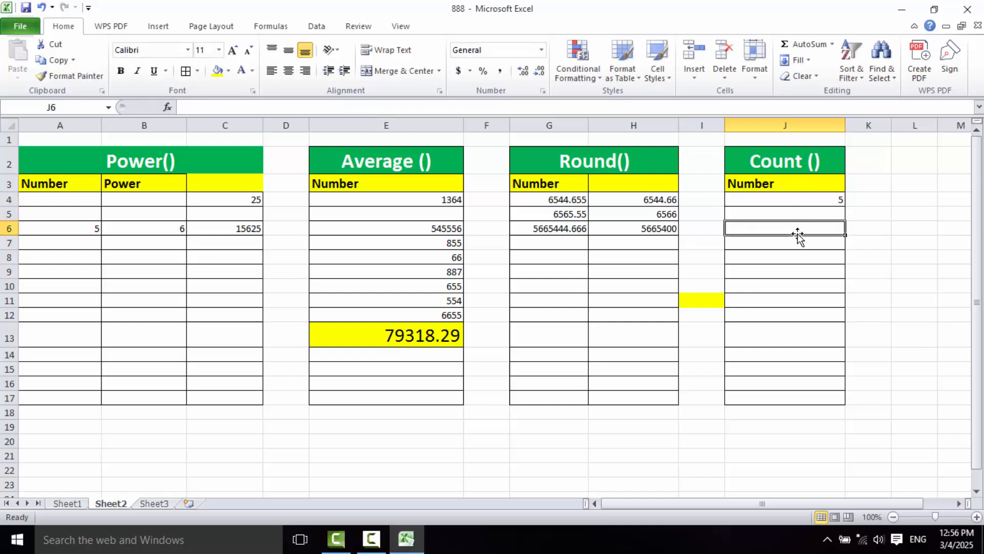
pyautogui.write('4545')
pyautogui.press('Return')
pyautogui.write('4545')
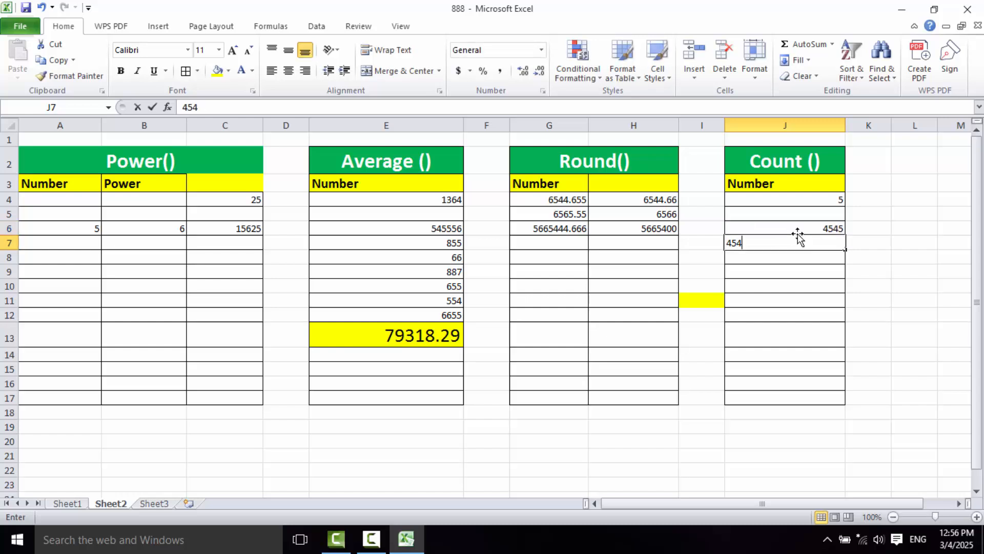
pyautogui.press('Return')
pyautogui.write('5454')
pyautogui.press('Return')
pyautogui.press('Return')
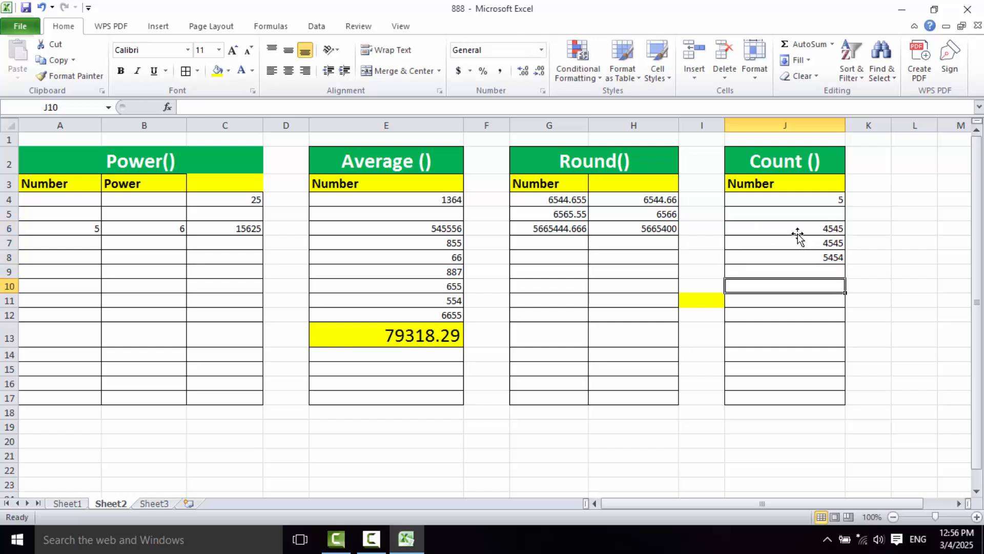
pyautogui.write('545454')
pyautogui.press('Up')
pyautogui.write('5464')
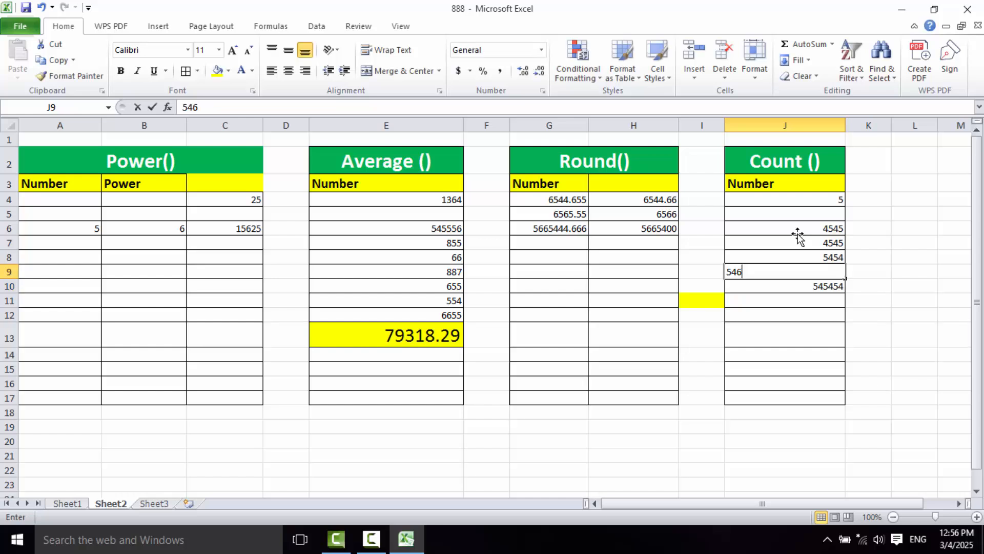
pyautogui.press('Return')
pyautogui.press('Return')
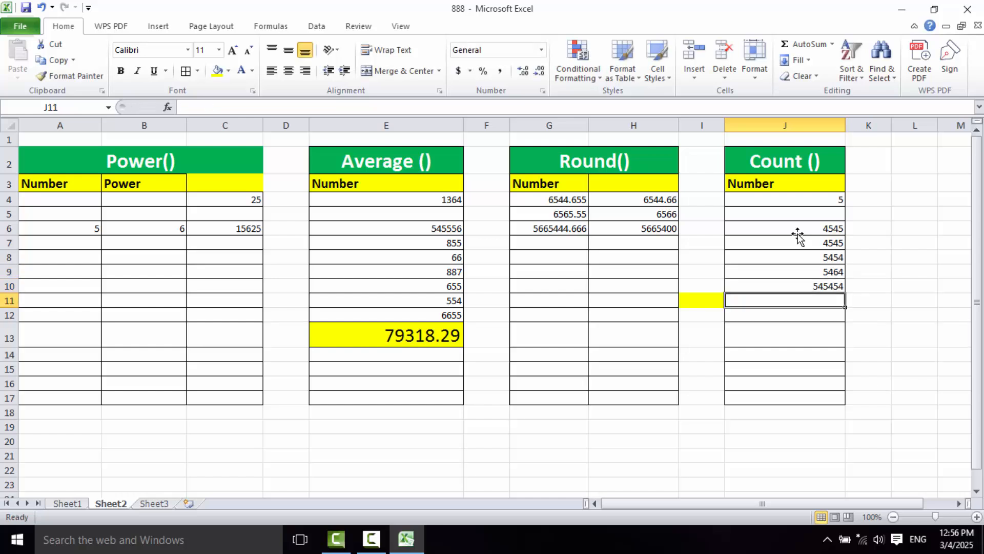
pyautogui.write('544554')
pyautogui.press('Return')
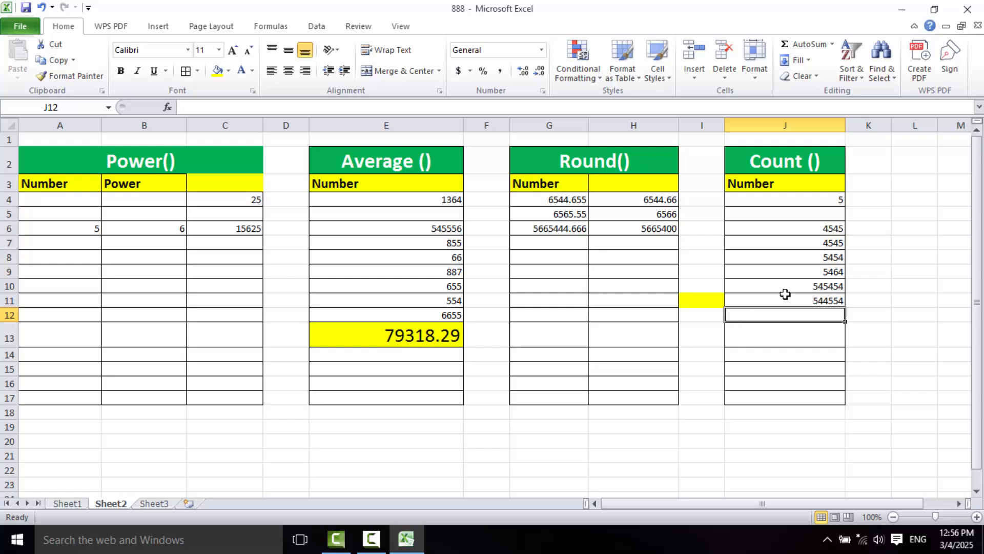
# Step: Count the numbers in the range by entering =COUNT(J6:J11) in cell J12, and check the counted cells one by one
pyautogui.write('=')
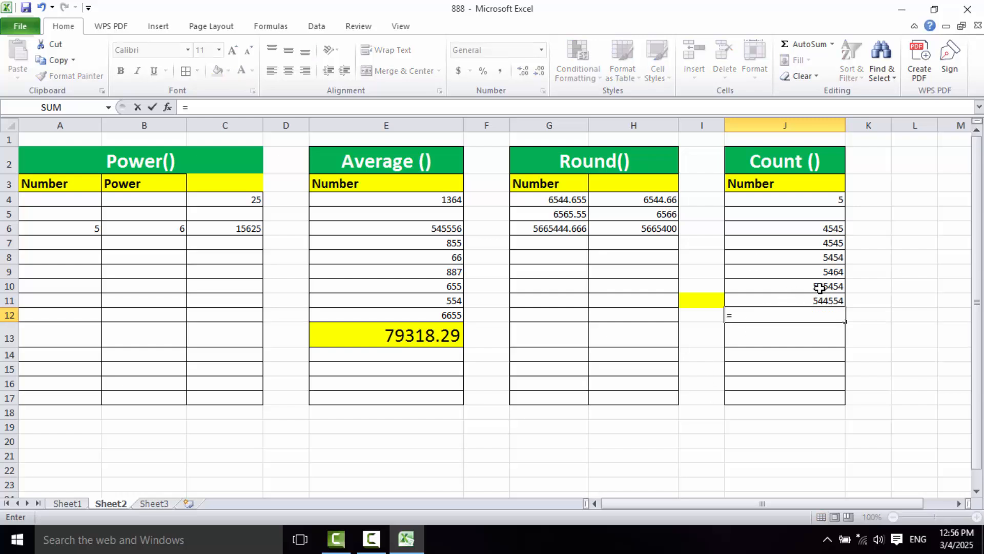
pyautogui.write('COU')
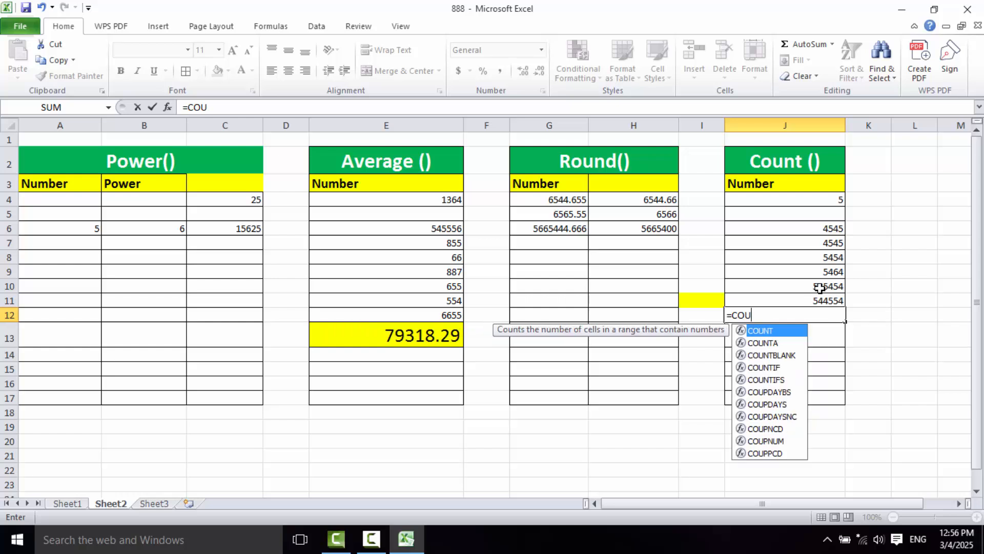
pyautogui.write('NT')
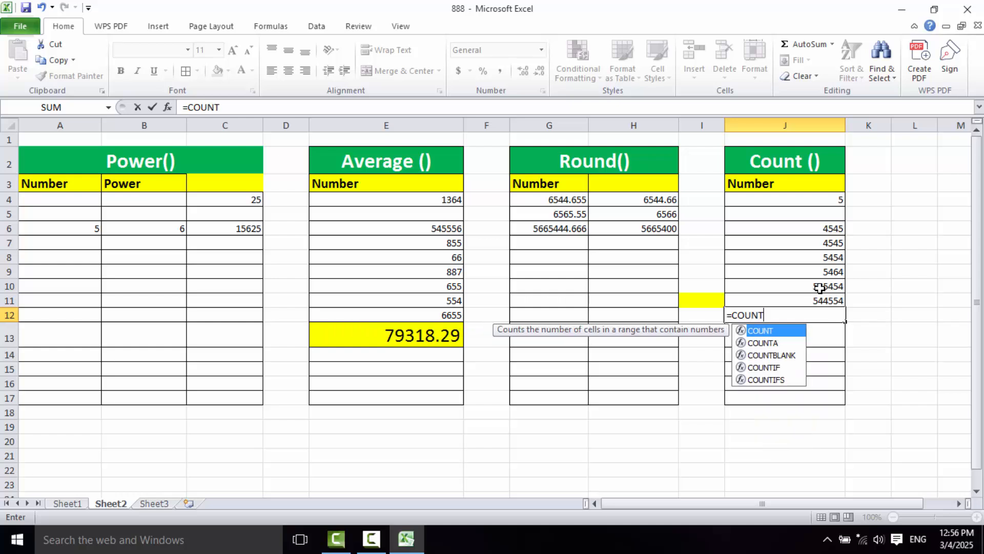
pyautogui.write('(')
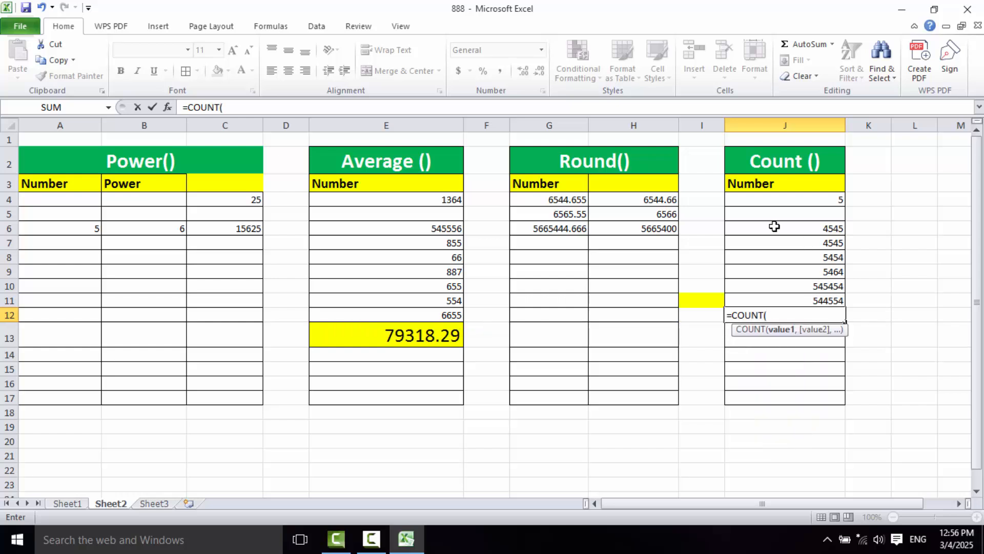
pyautogui.moveTo(771, 222); pyautogui.dragTo(774, 298)
pyautogui.write(')')
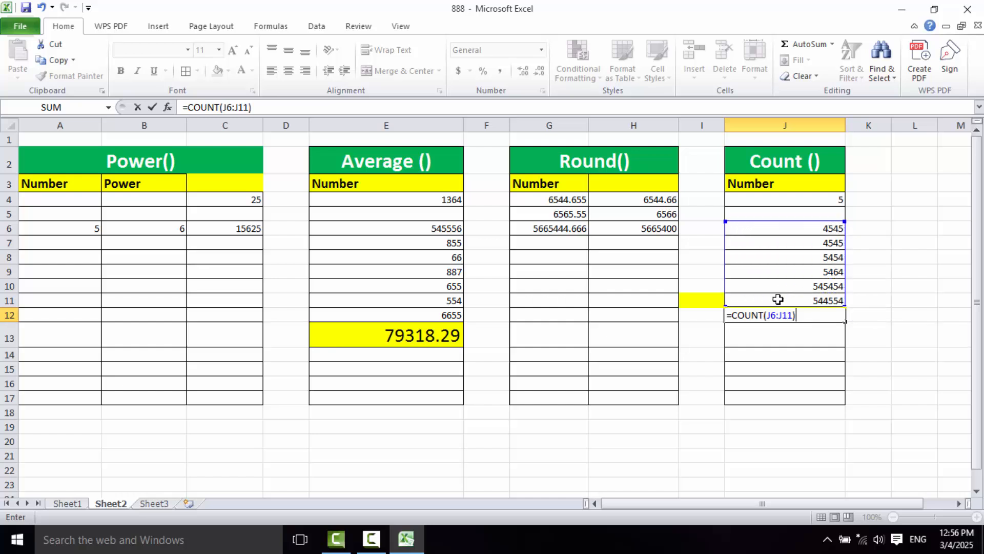
pyautogui.press('Return')
pyautogui.press('Up')
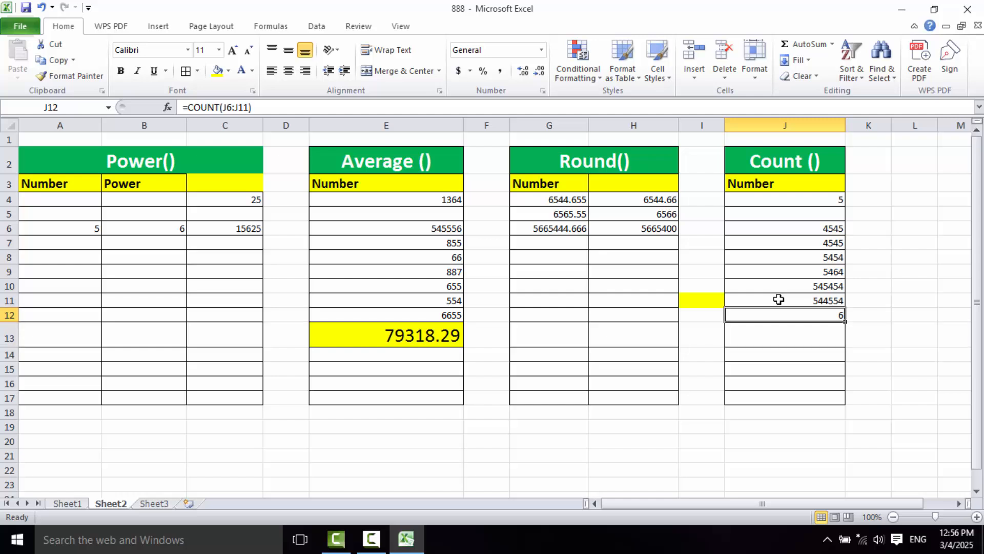
pyautogui.click(790, 232)
pyautogui.click(790, 244)
pyautogui.click(794, 258)
pyautogui.click(797, 273)
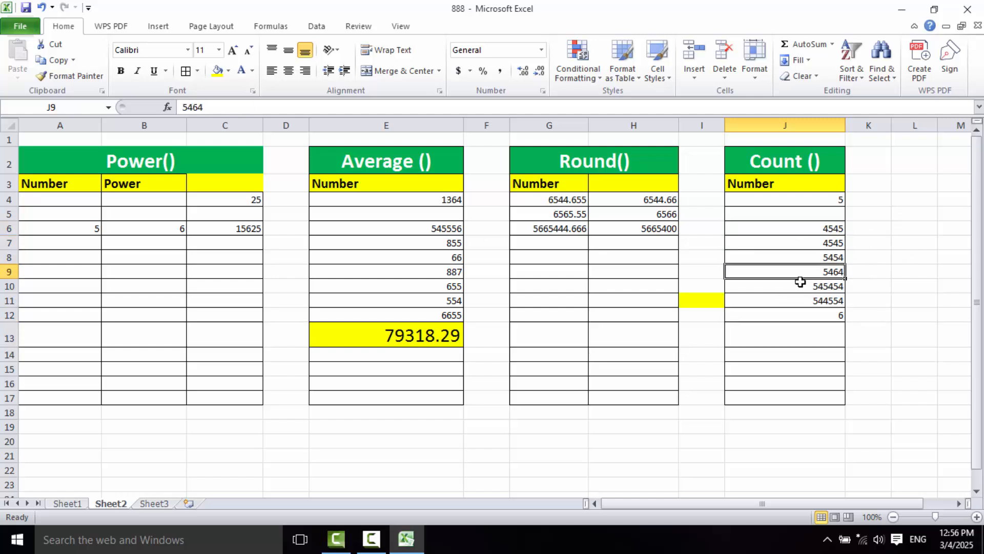
pyautogui.click(800, 285)
# Step: Give the COUNT result in cell J12 a yellow fill and enlarge its font by three size increments
pyautogui.click(805, 314)
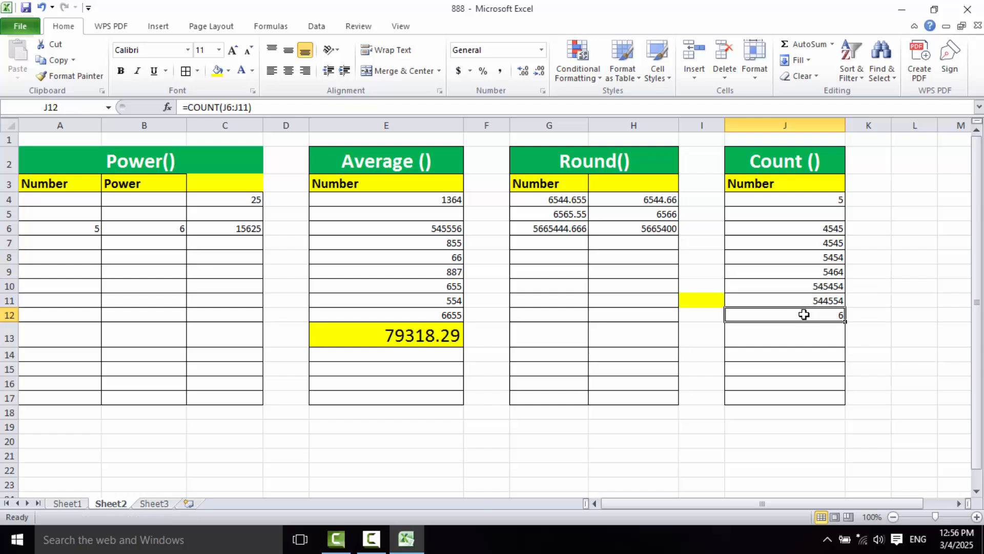
pyautogui.click(217, 70)
pyautogui.click(232, 50)
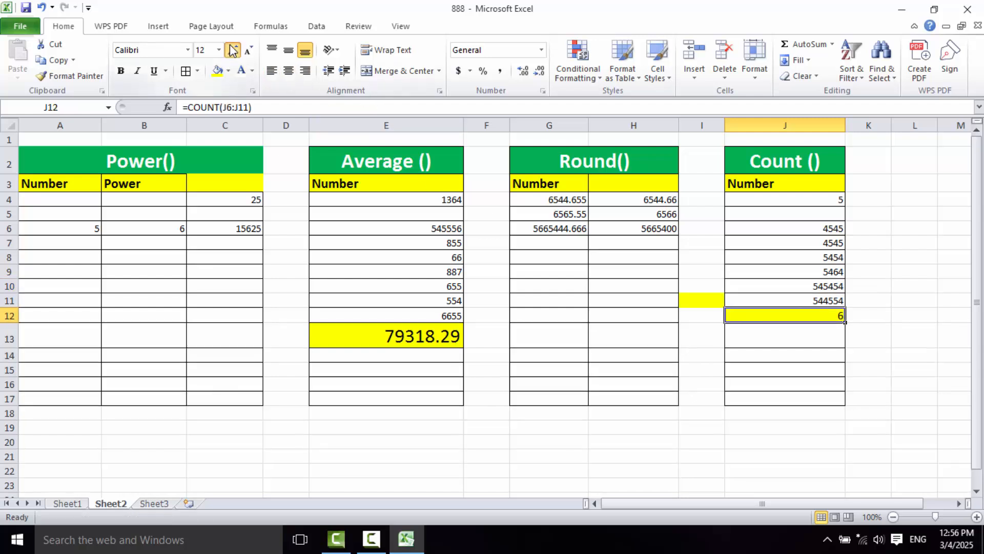
pyautogui.click(232, 50)
pyautogui.click(233, 50)
pyautogui.moveTo(606, 338); pyautogui.dragTo(652, 360)
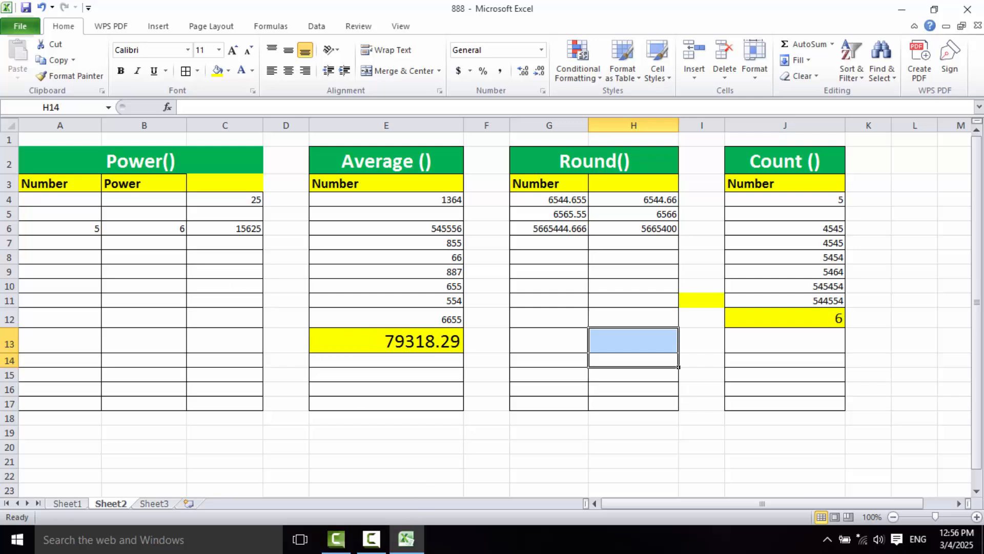
# Step: Review the completed function tables on Sheet1 and return to Sheet2
pyautogui.click(67, 503)
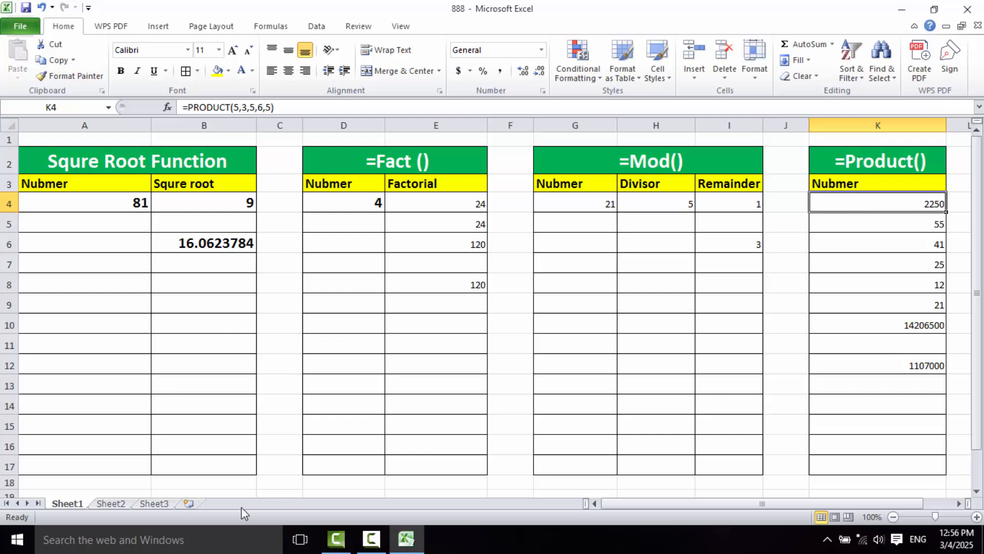
pyautogui.click(110, 503)
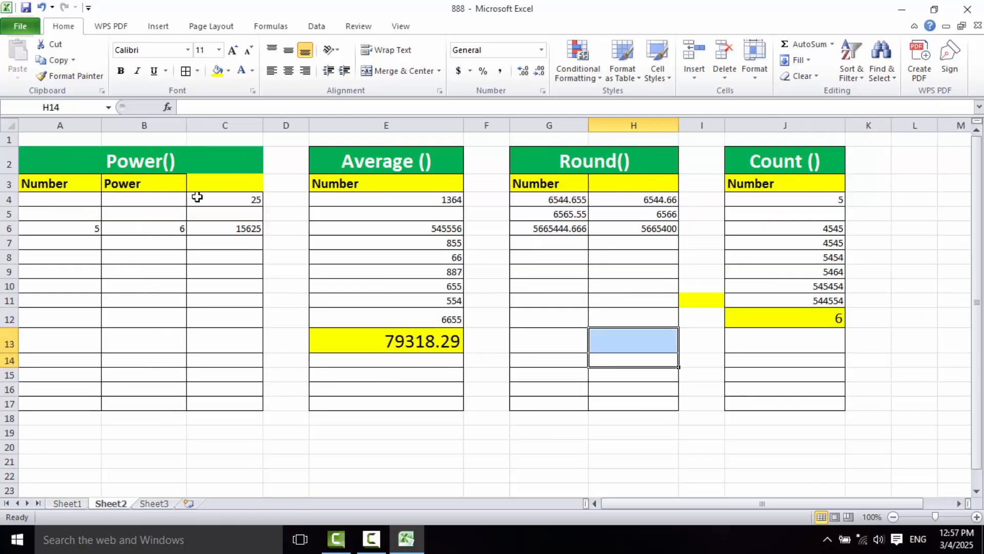